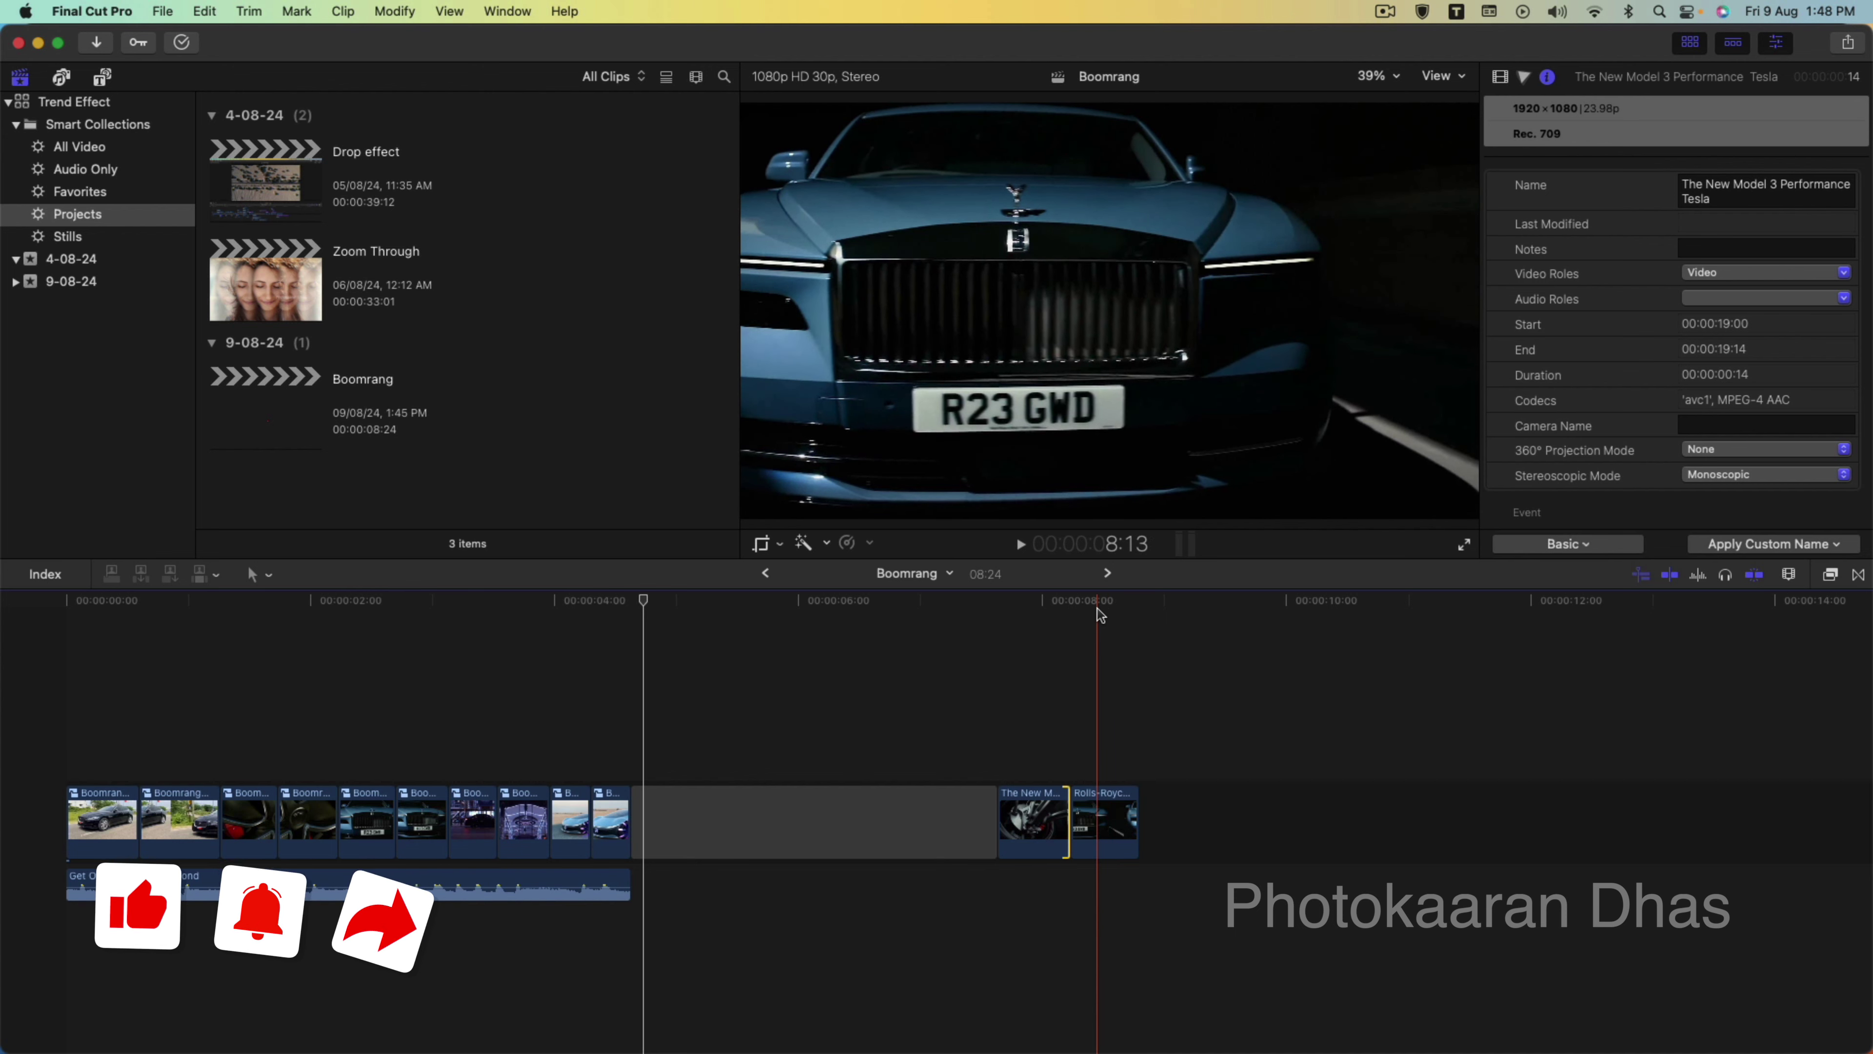
Check the brake-wheel and Rolls-Royce clip durations, then show the retime Video Quality choices.
left_click(1040, 825)
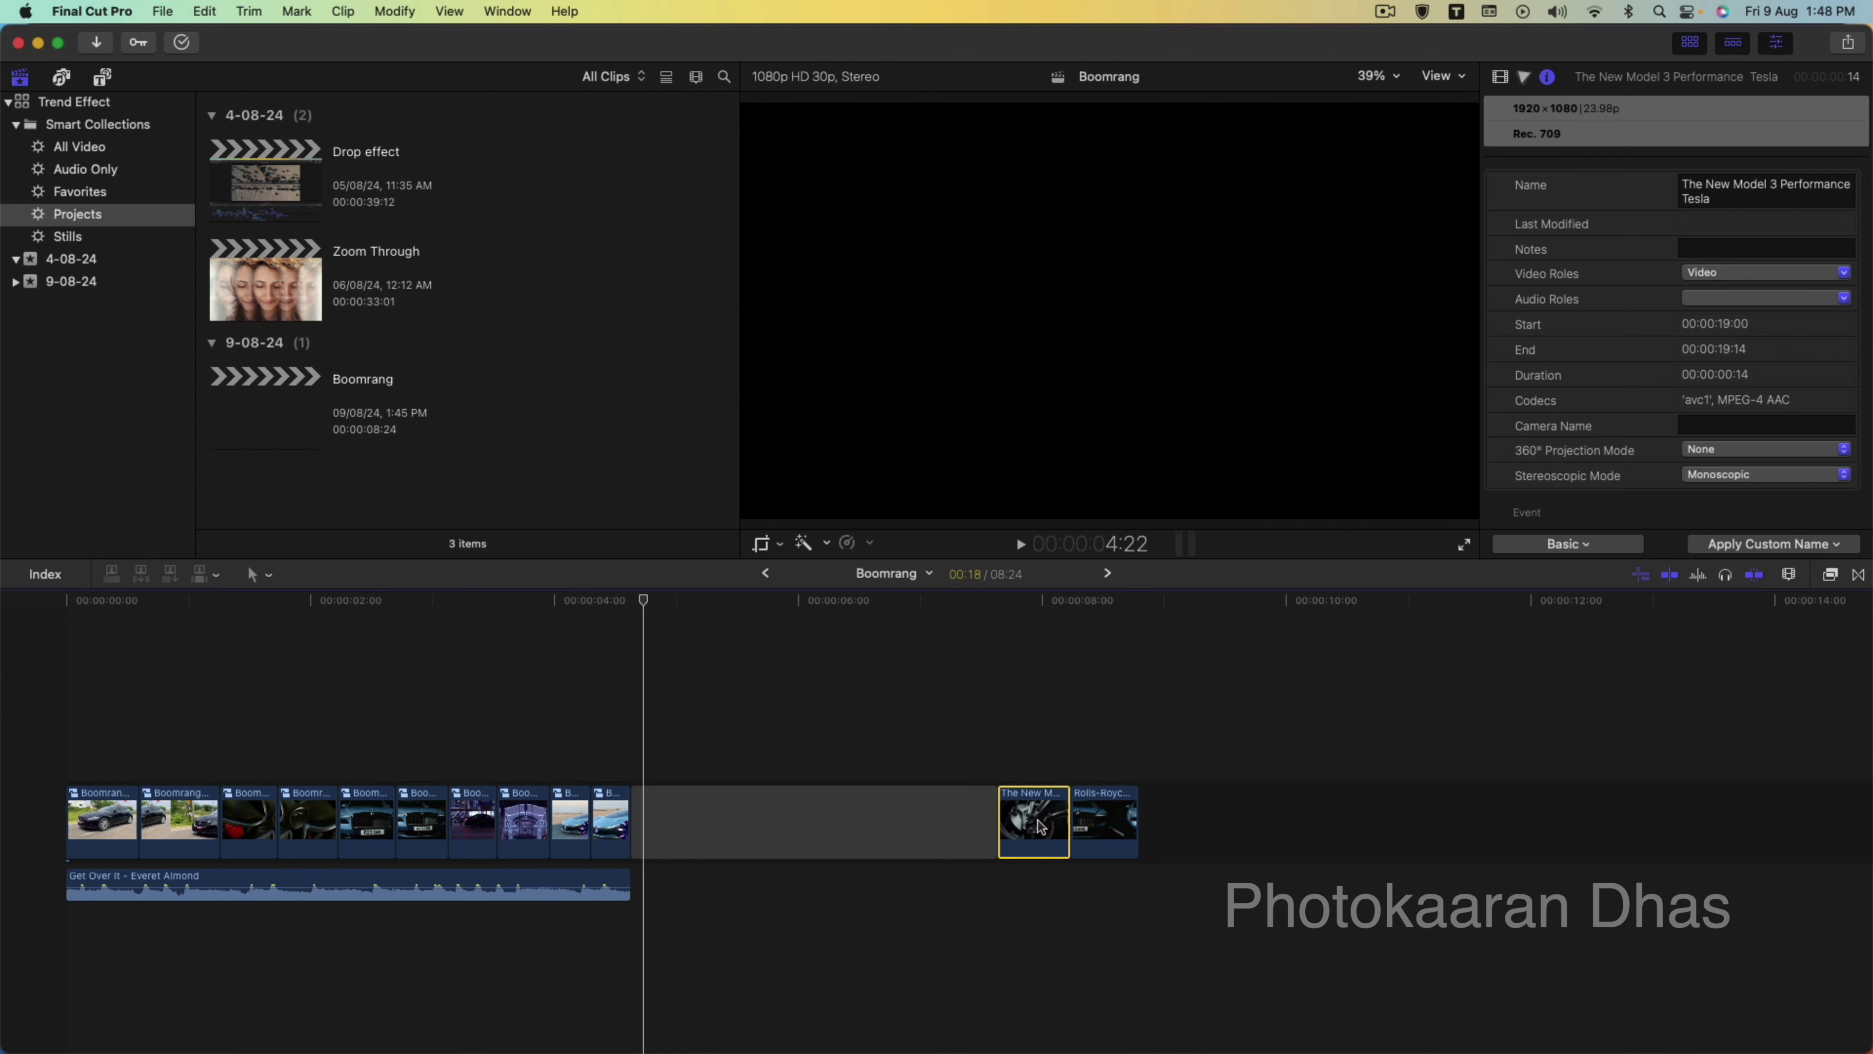
key("ctrl+d")
left_click(1096, 825)
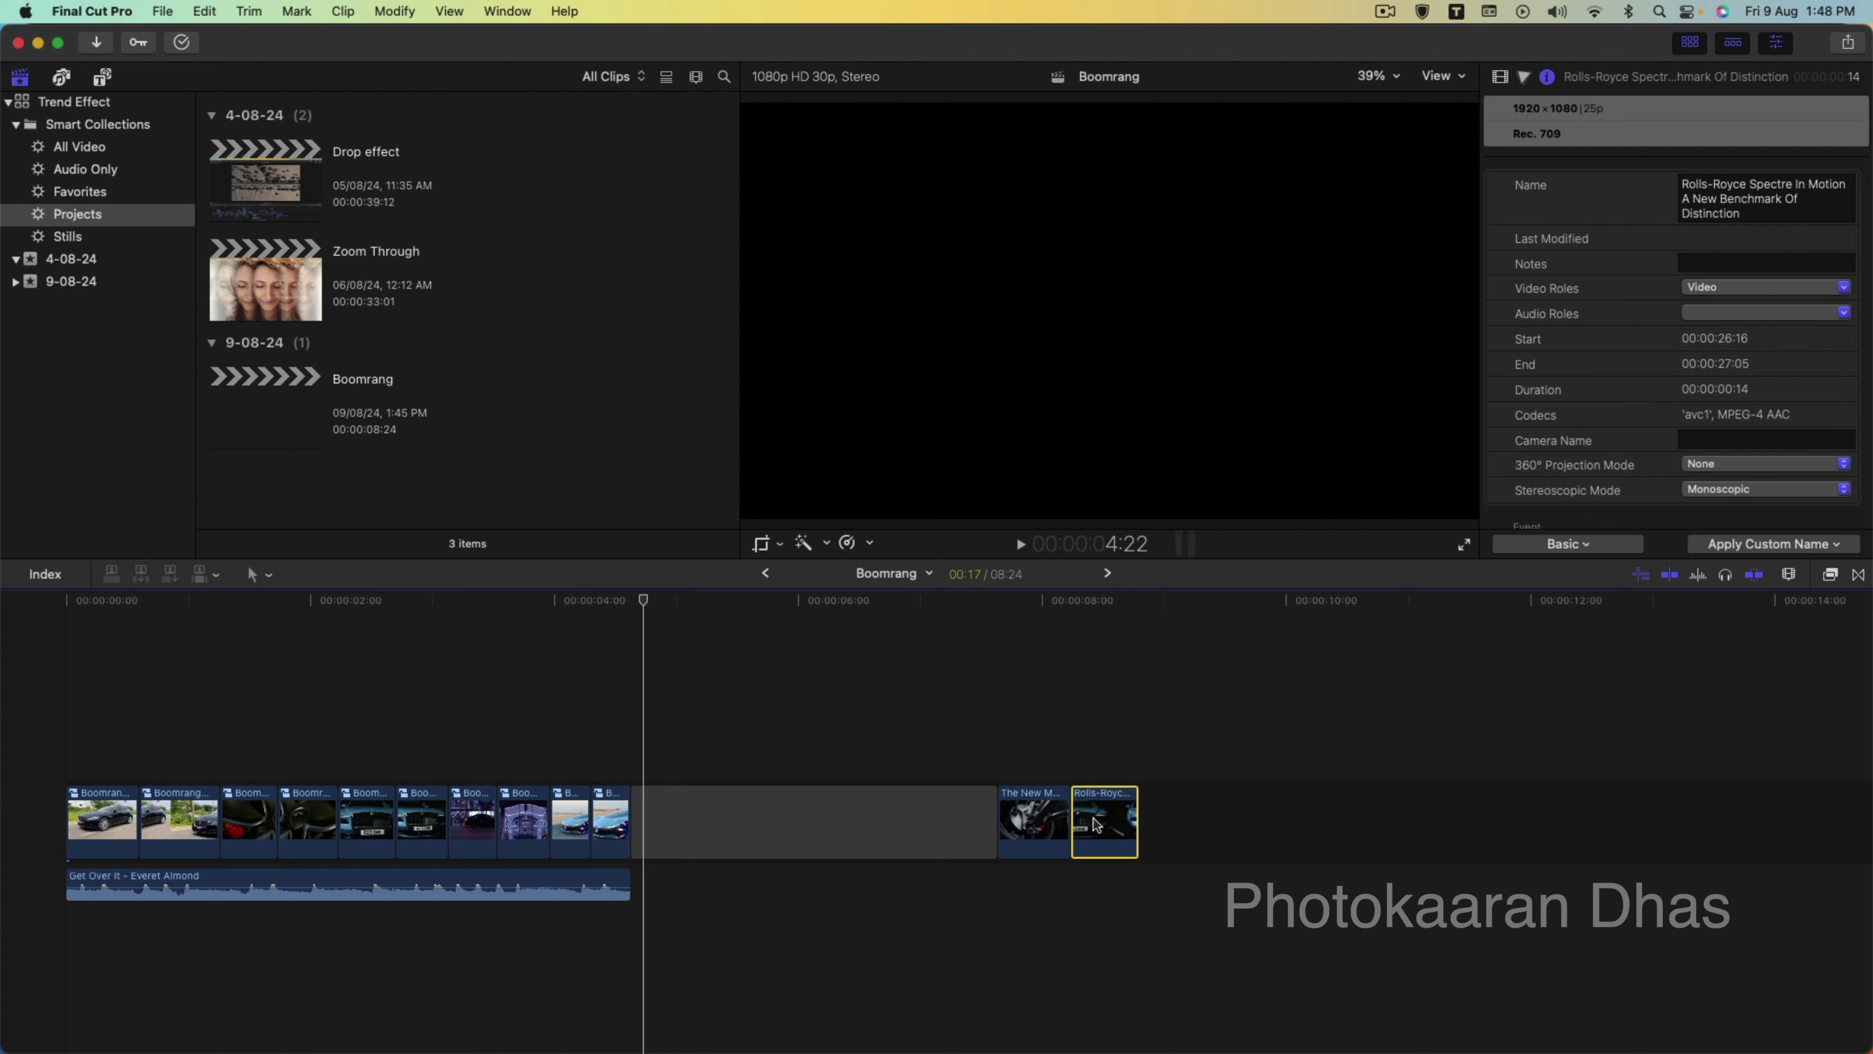
key("ctrl+d")
left_click(848, 540)
mouse_move(898, 875)
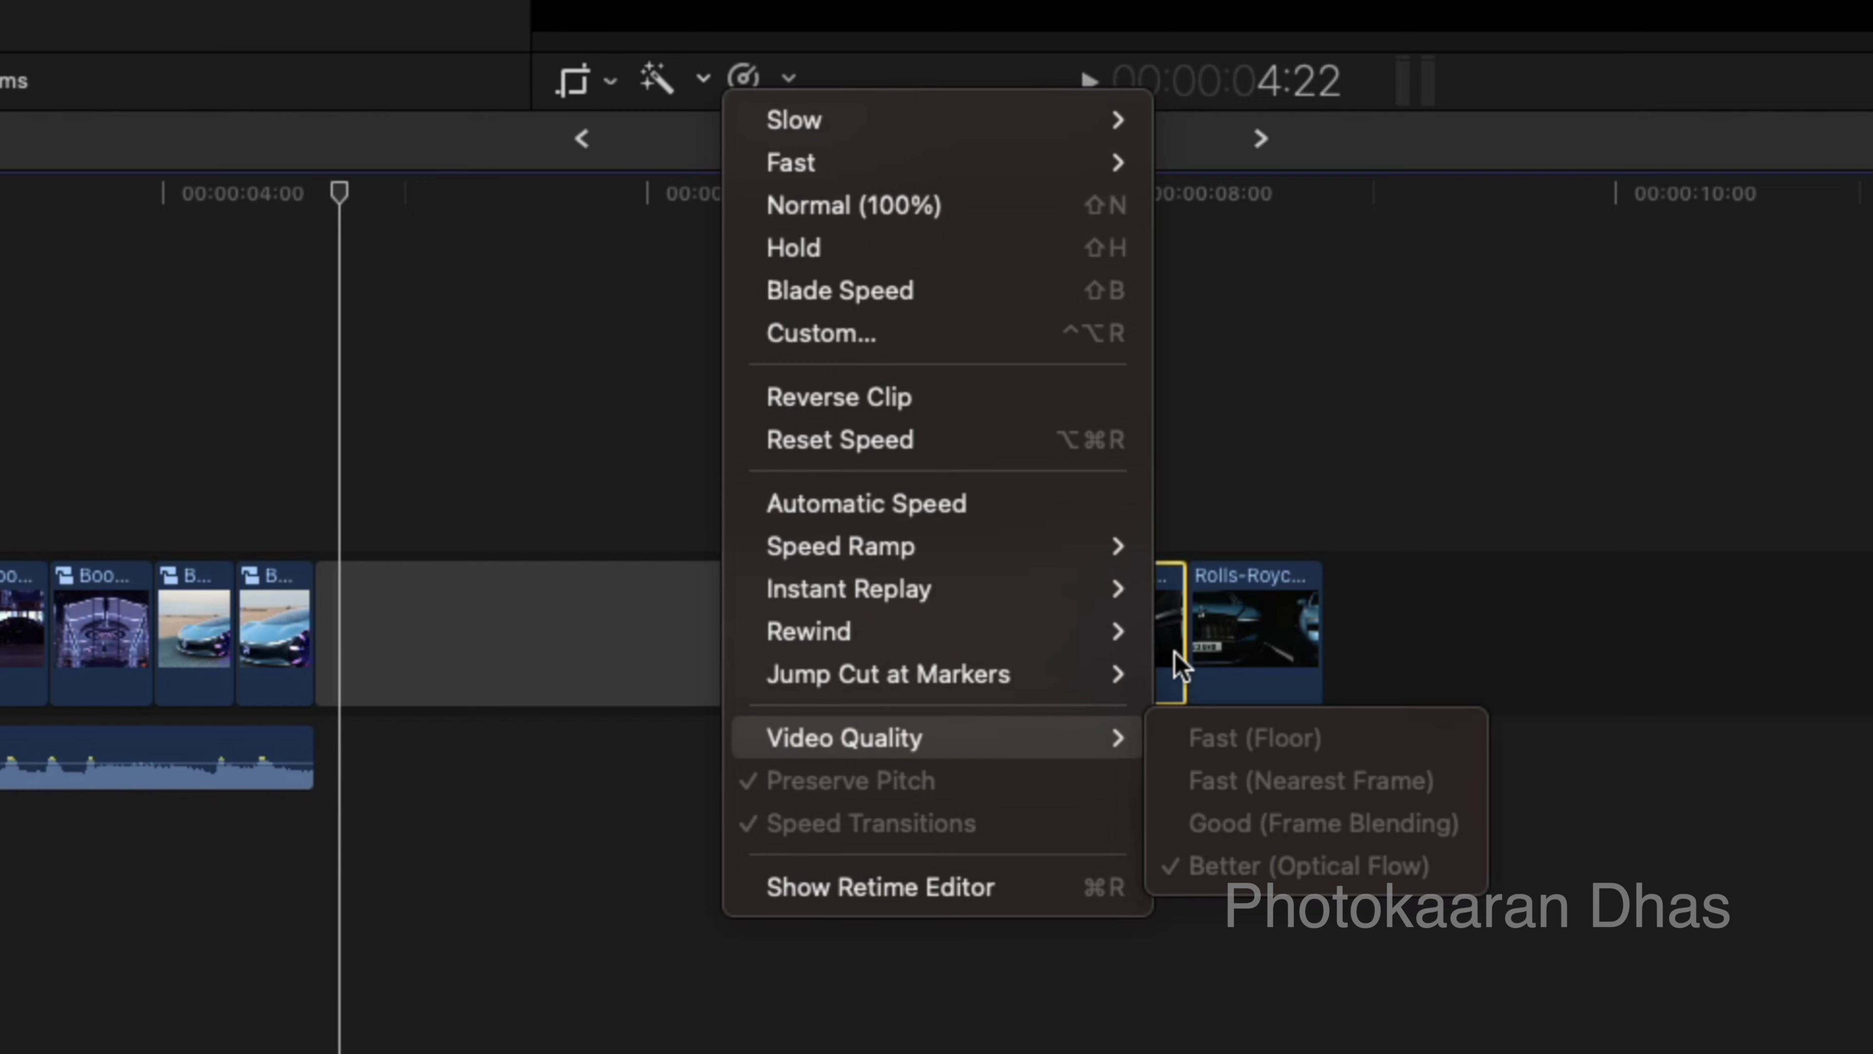
Slow the brake-wheel clip to 50% with Better (Optical Flow) video quality.
left_click(1180, 664)
left_click(787, 78)
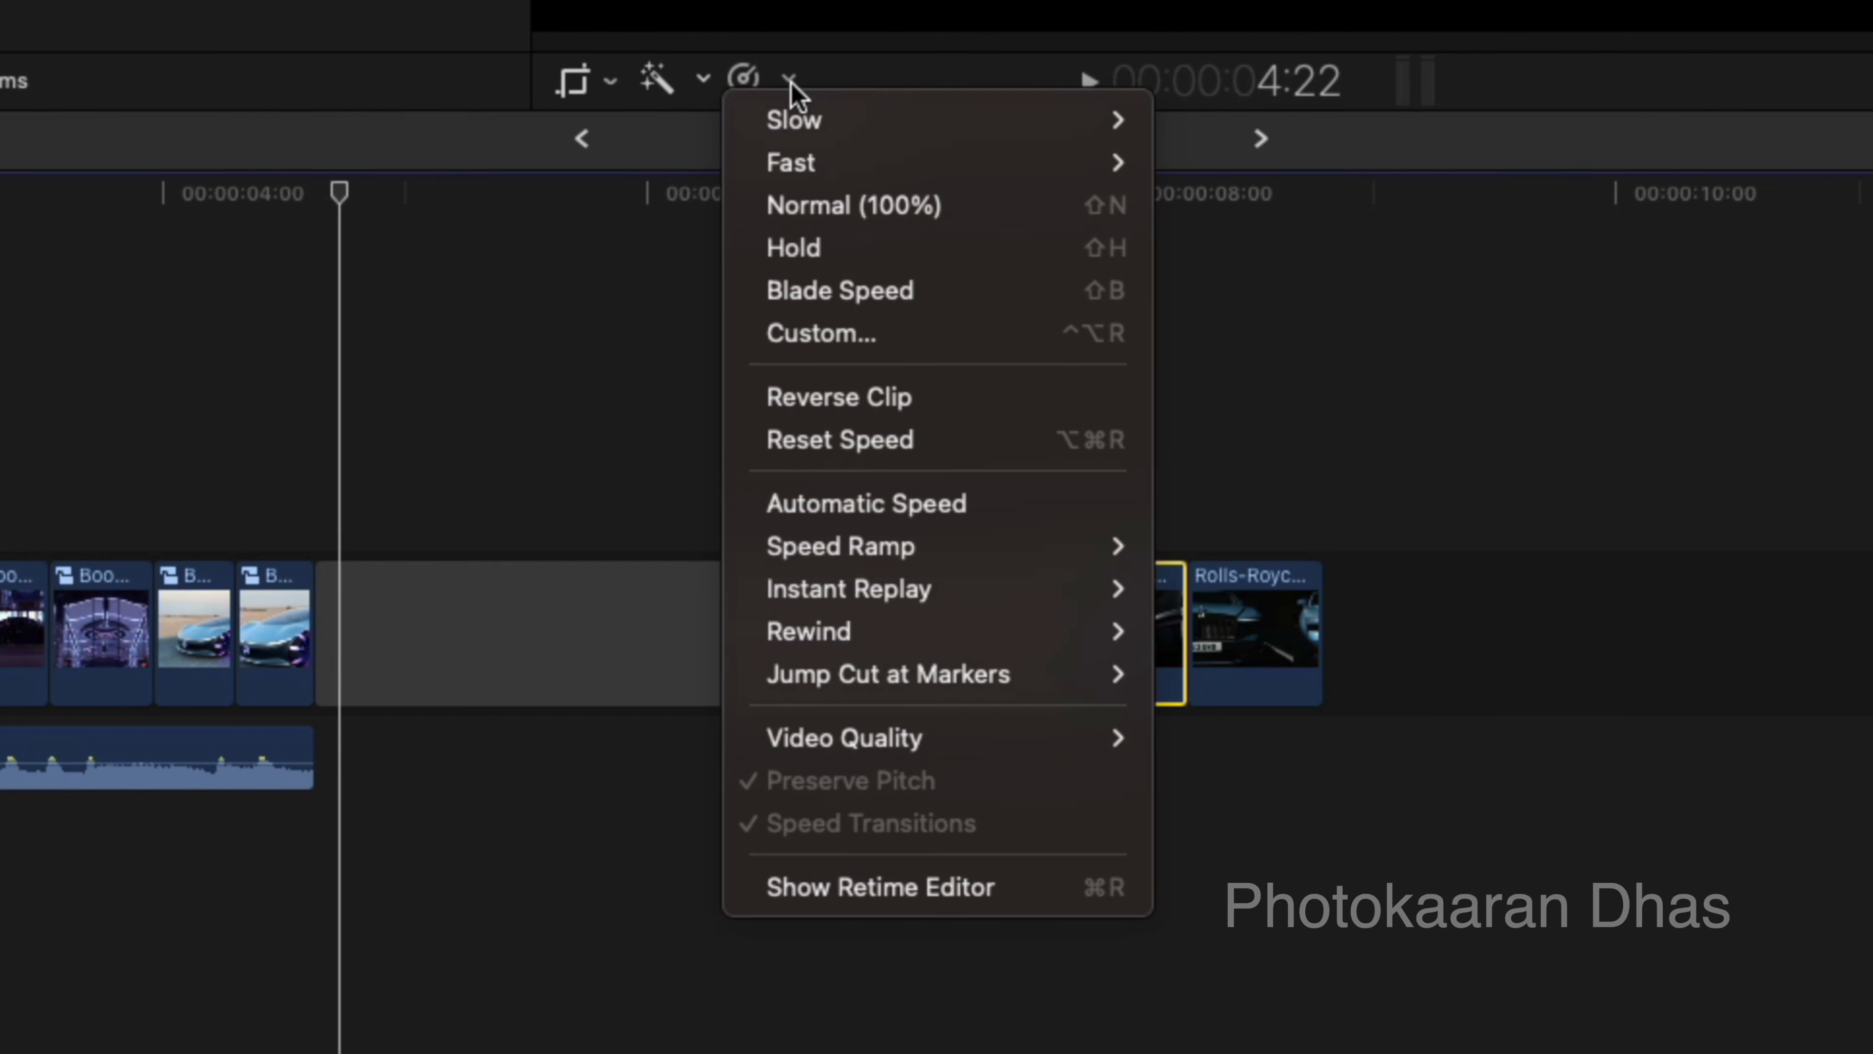
mouse_move(1069, 122)
left_click(1225, 123)
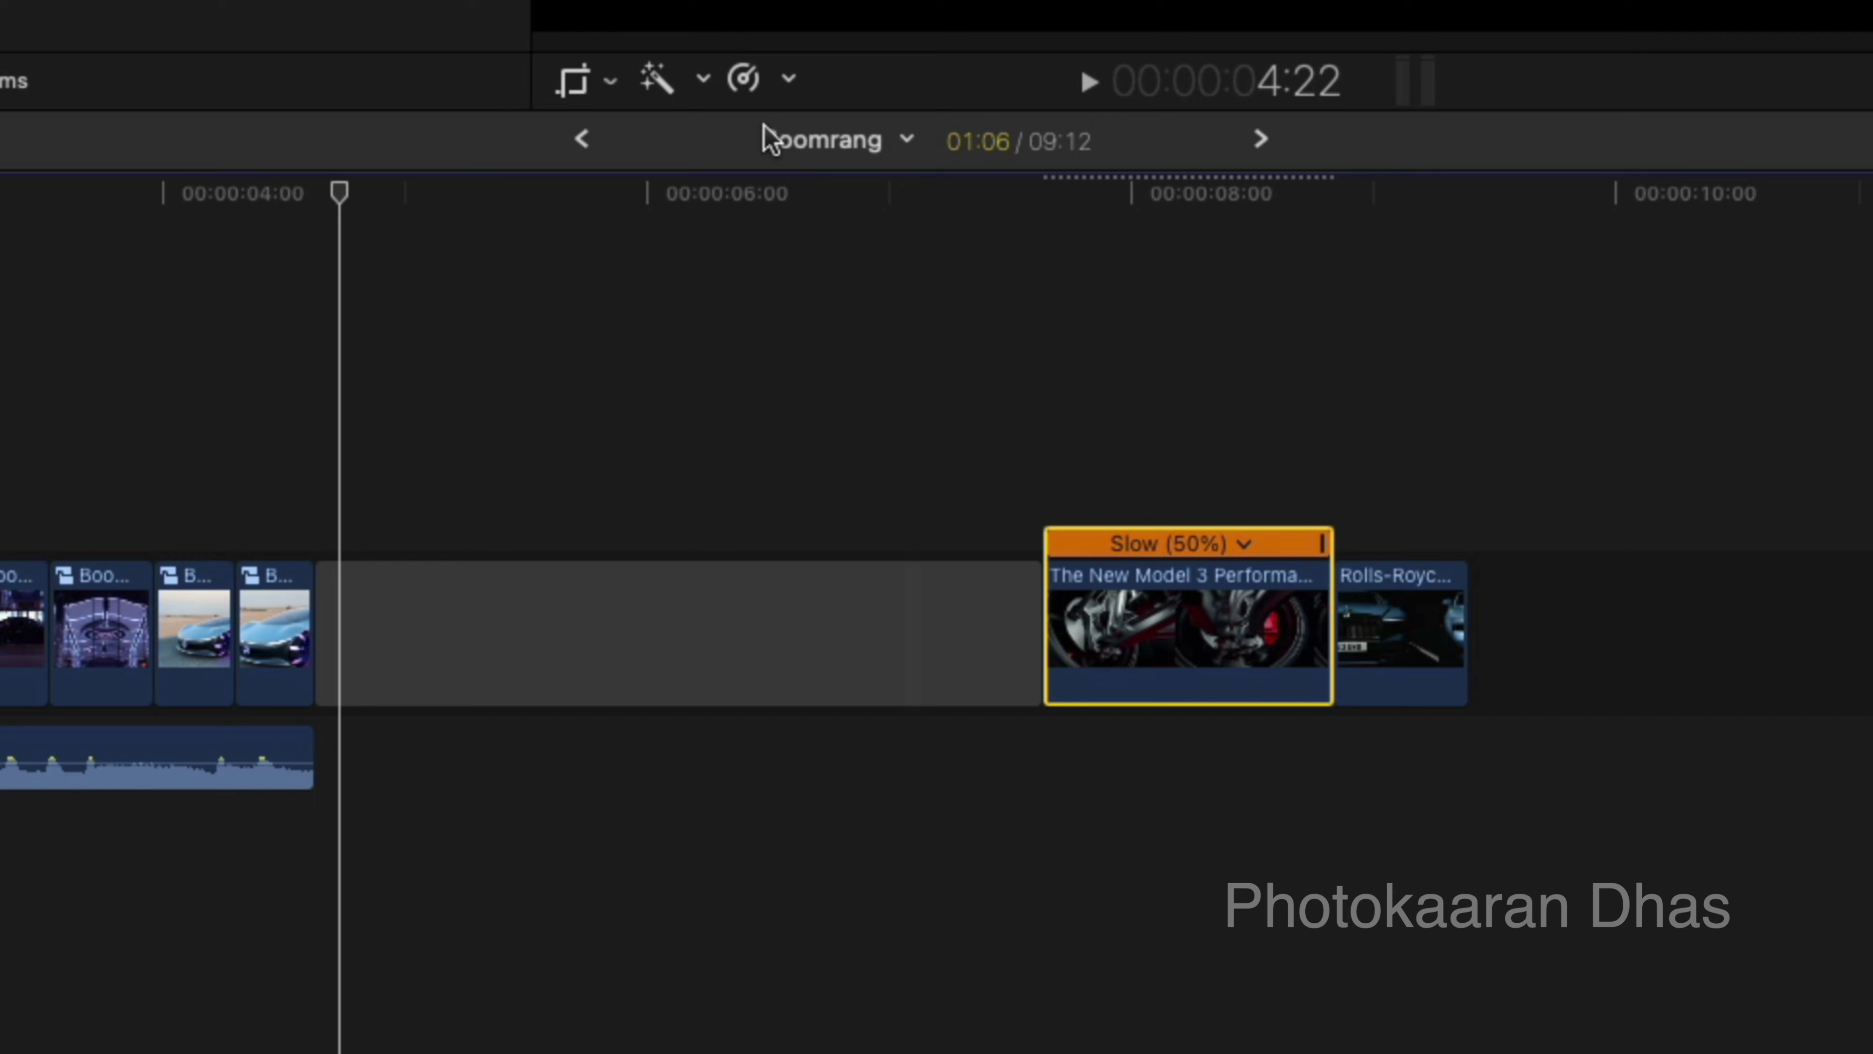
left_click(788, 77)
mouse_move(888, 738)
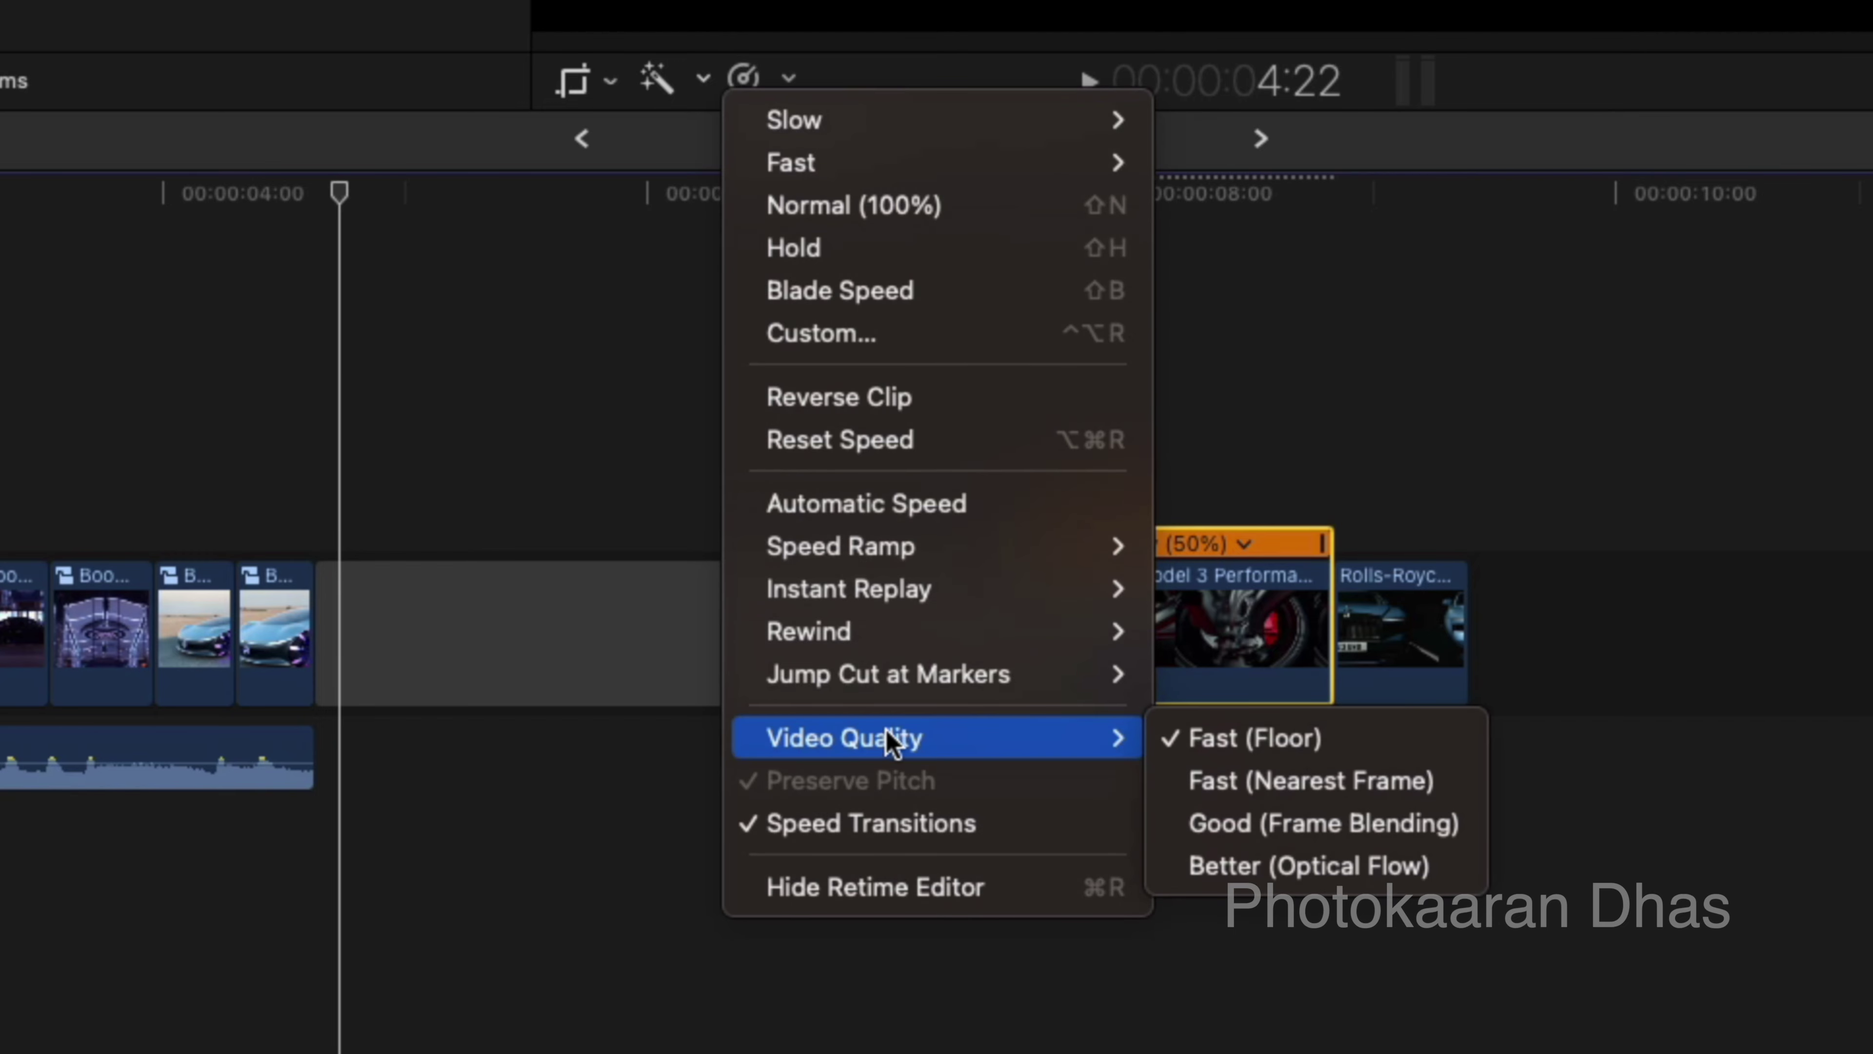
left_click(1269, 867)
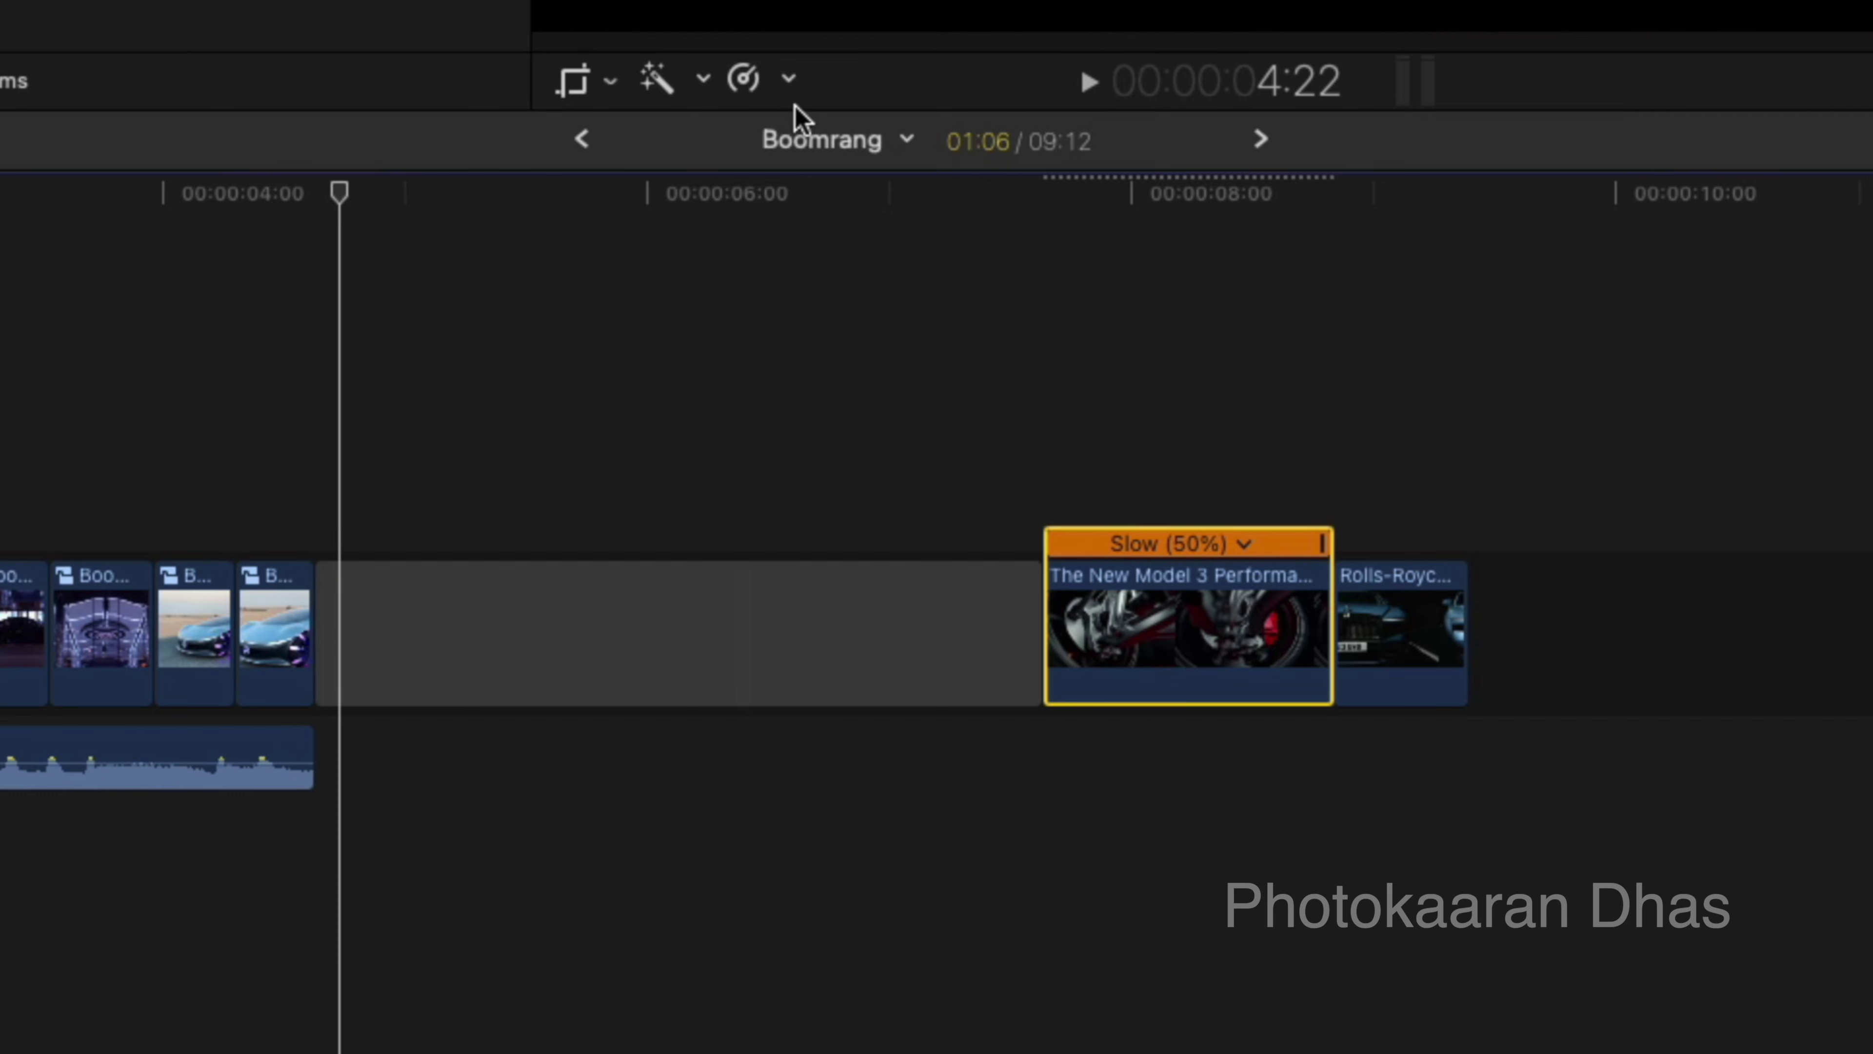
Reset the wheel clip to normal speed and reapply Better (Optical Flow) quality.
left_click(785, 76)
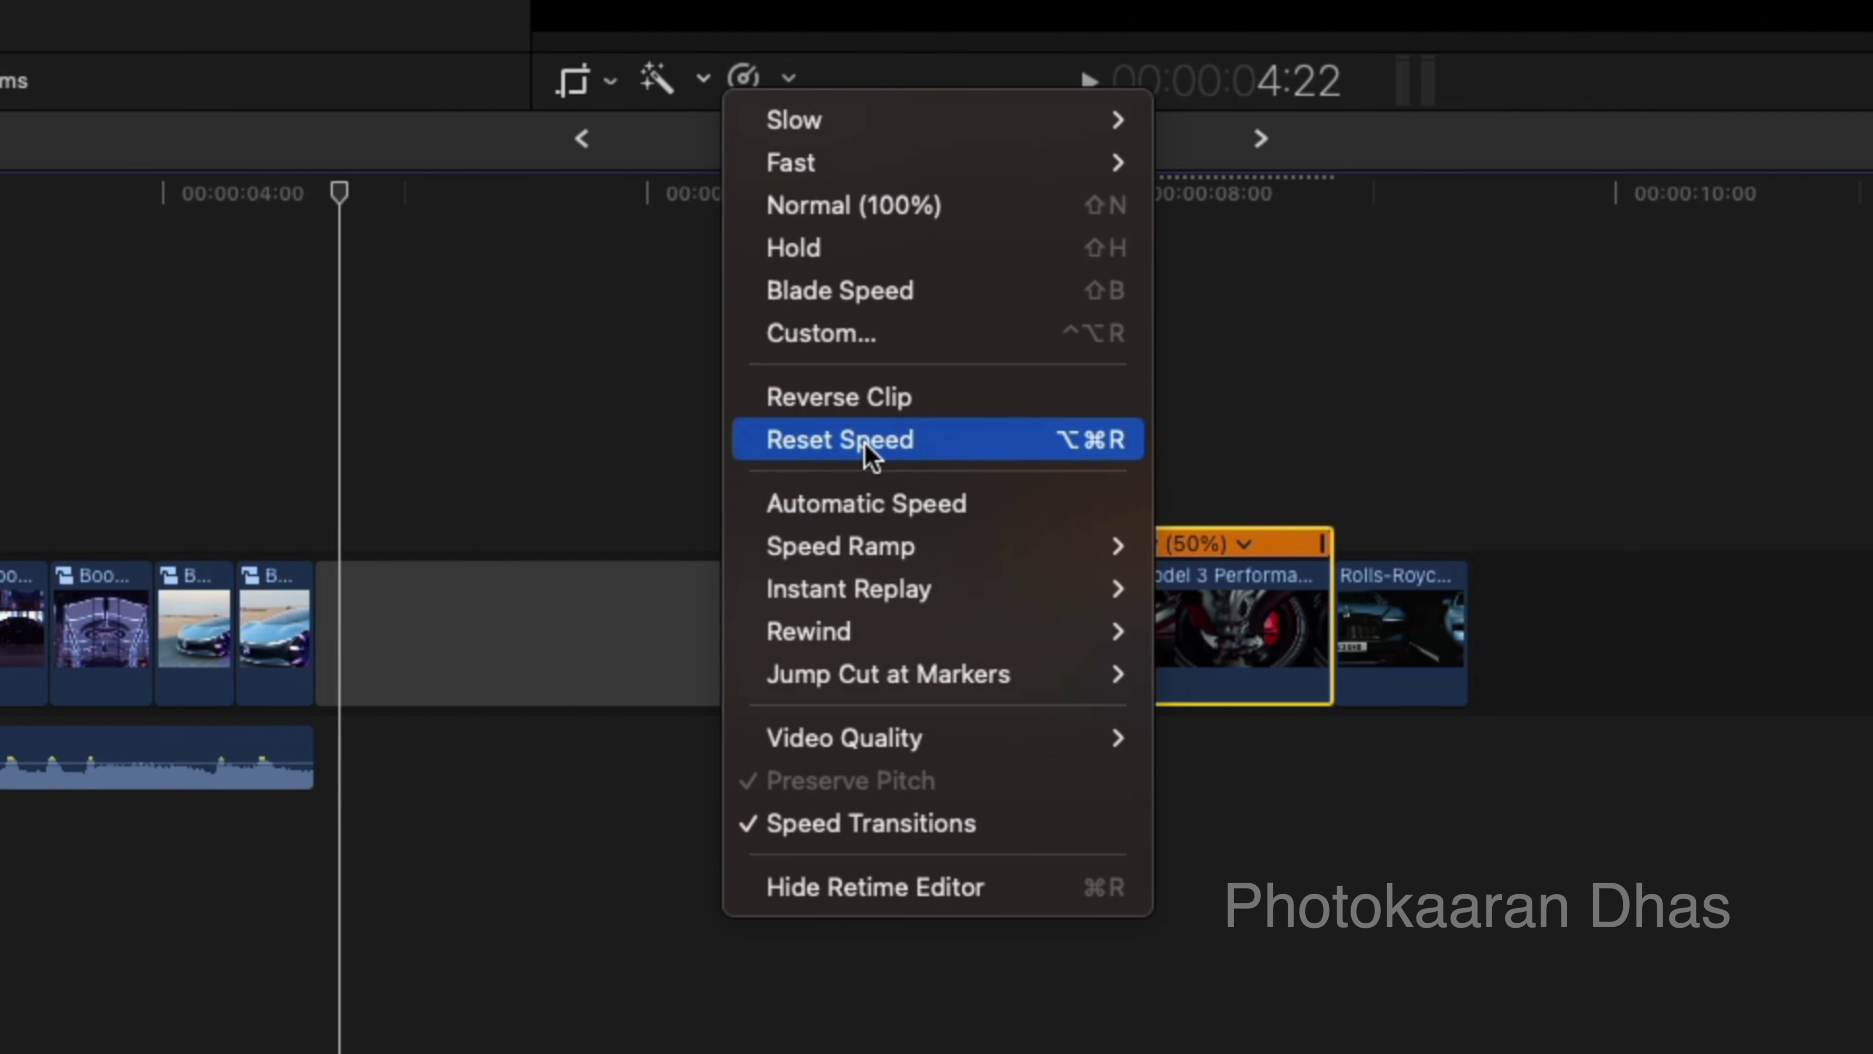
left_click(868, 441)
left_click(787, 80)
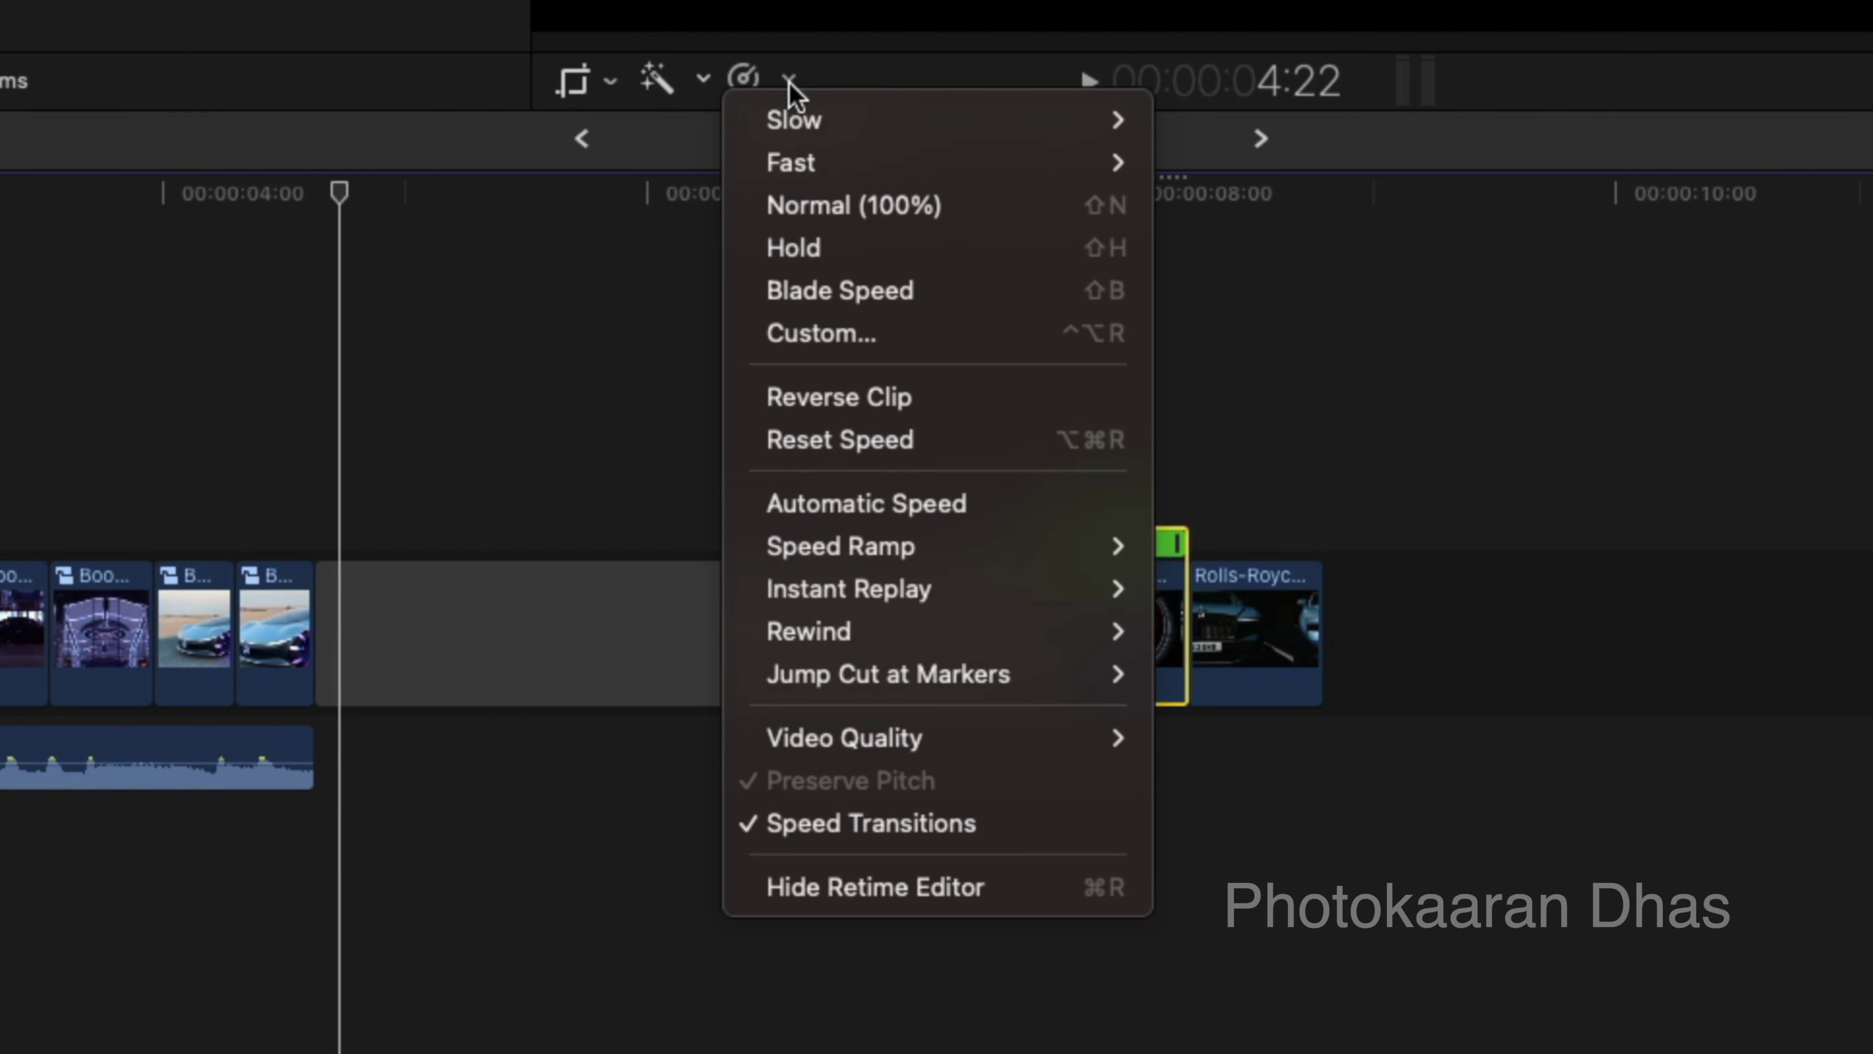
mouse_move(912, 739)
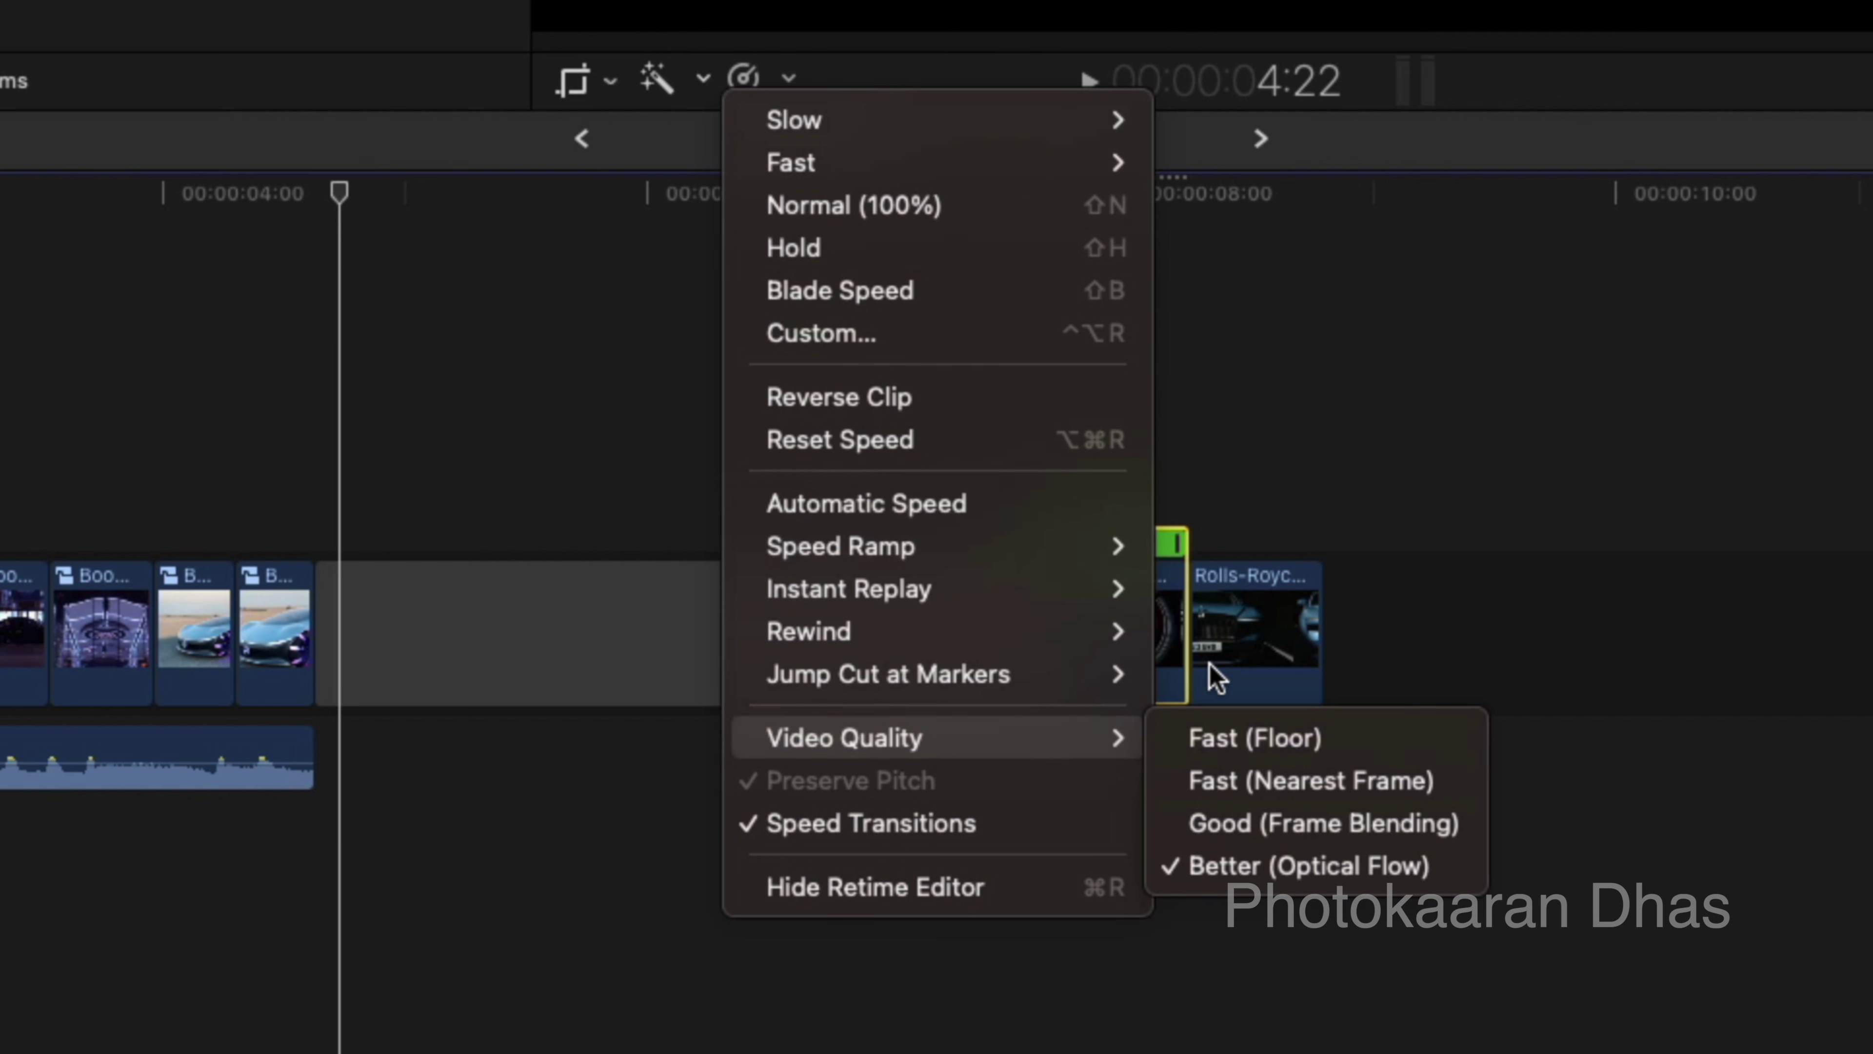
left_click(1168, 652)
right_click(1080, 623)
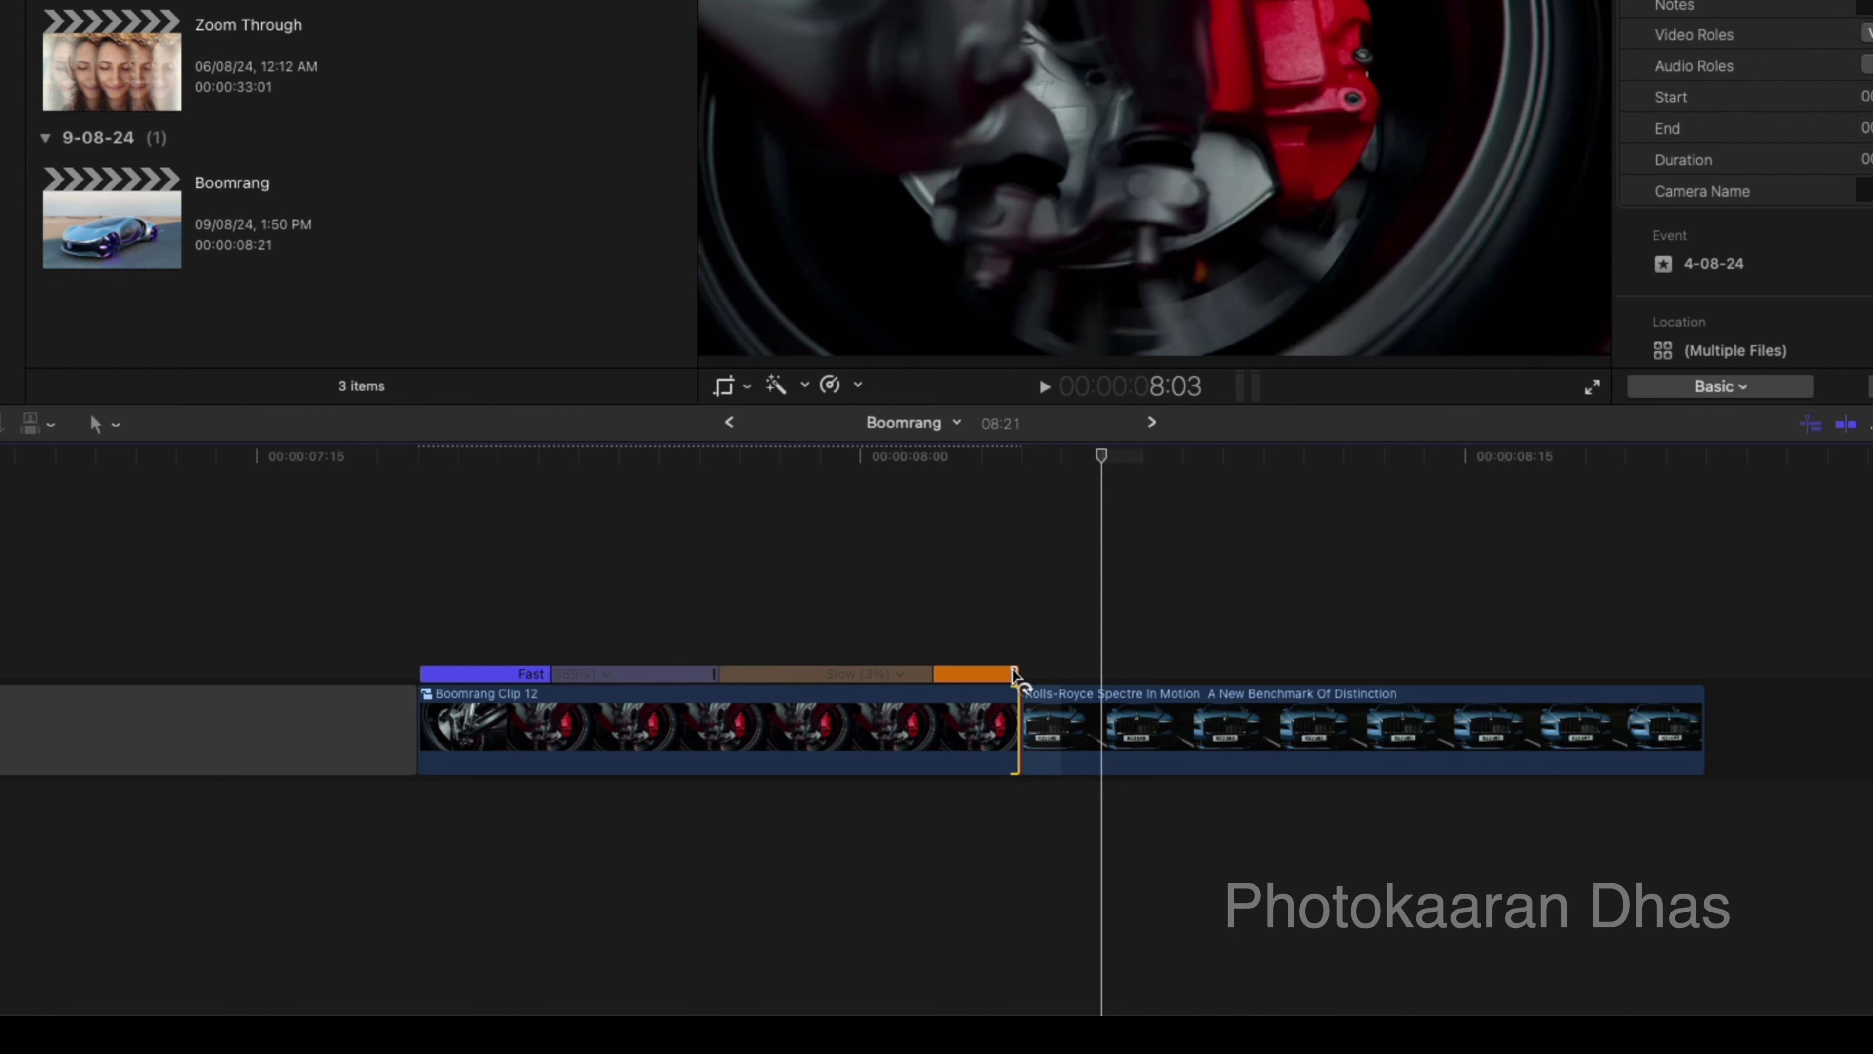
Raise Boomrang Clip 12's fast section to 540%, shorten its slow section and trim its end.
left_click_drag(1016, 680, 1668, 680)
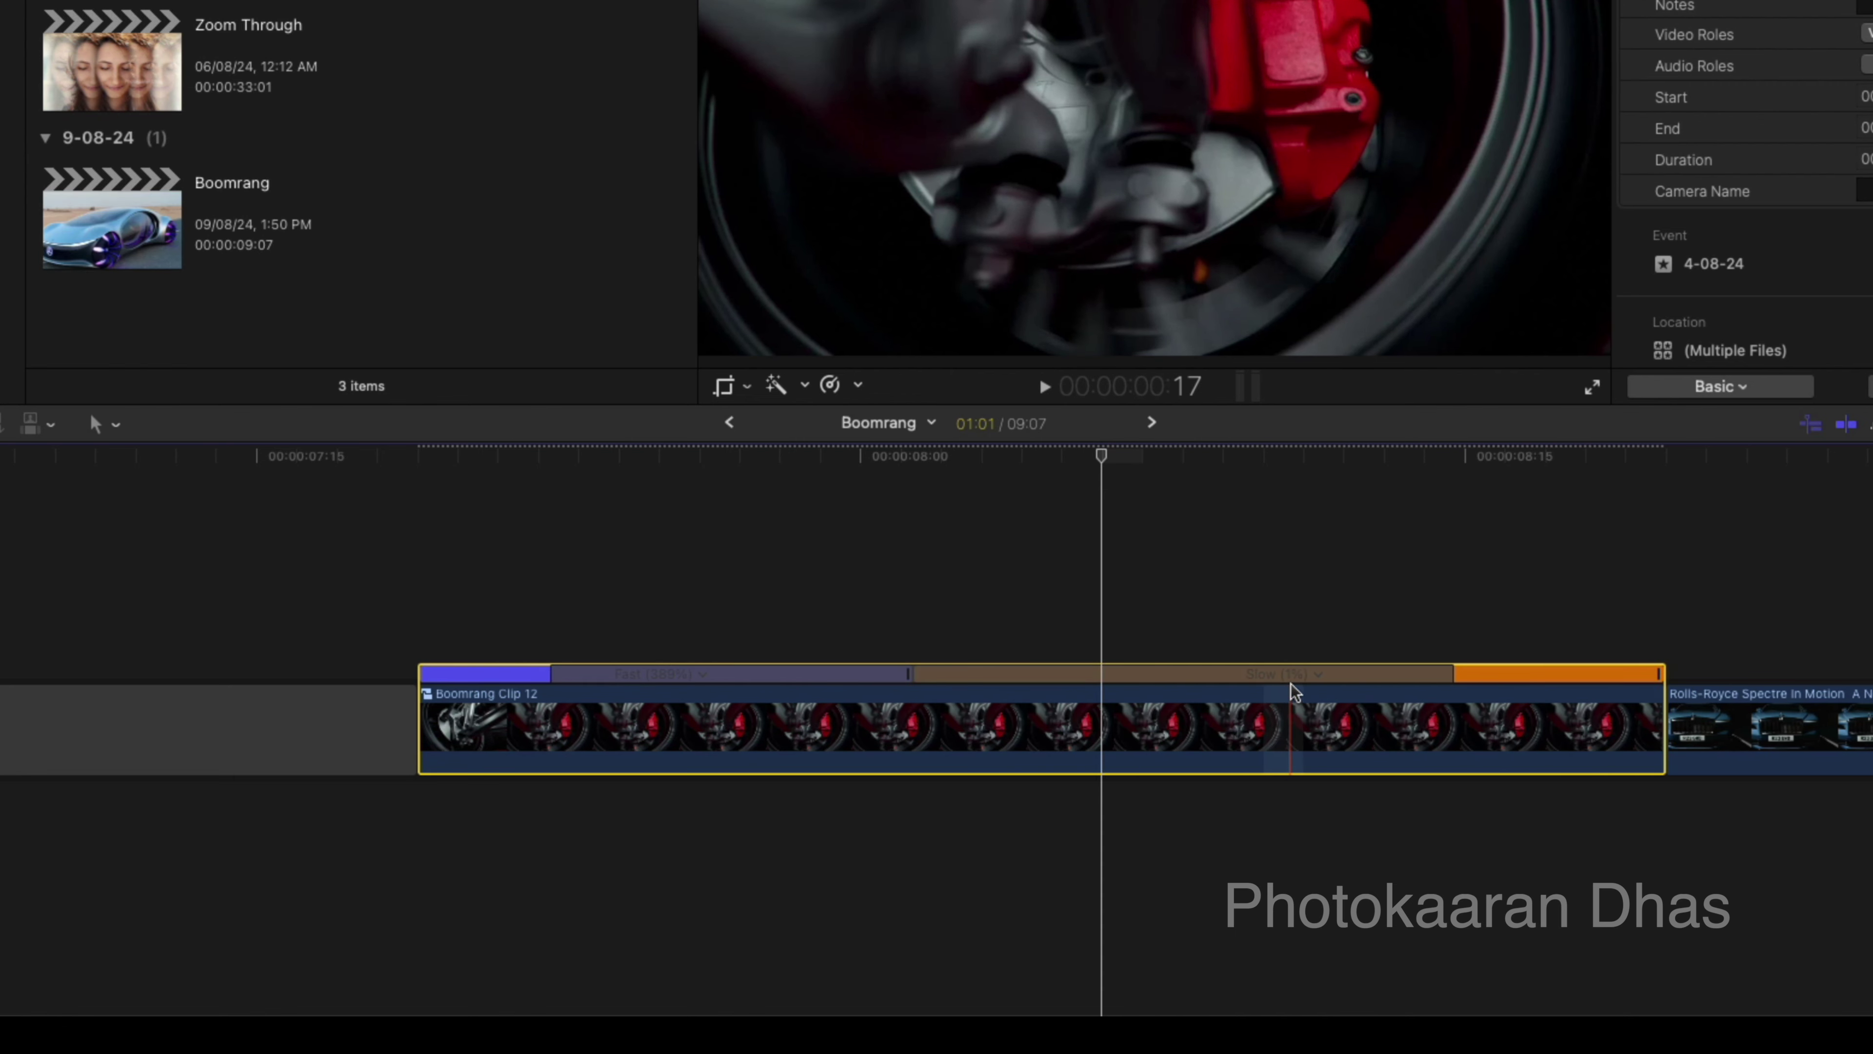
left_click_drag(1664, 727, 1530, 726)
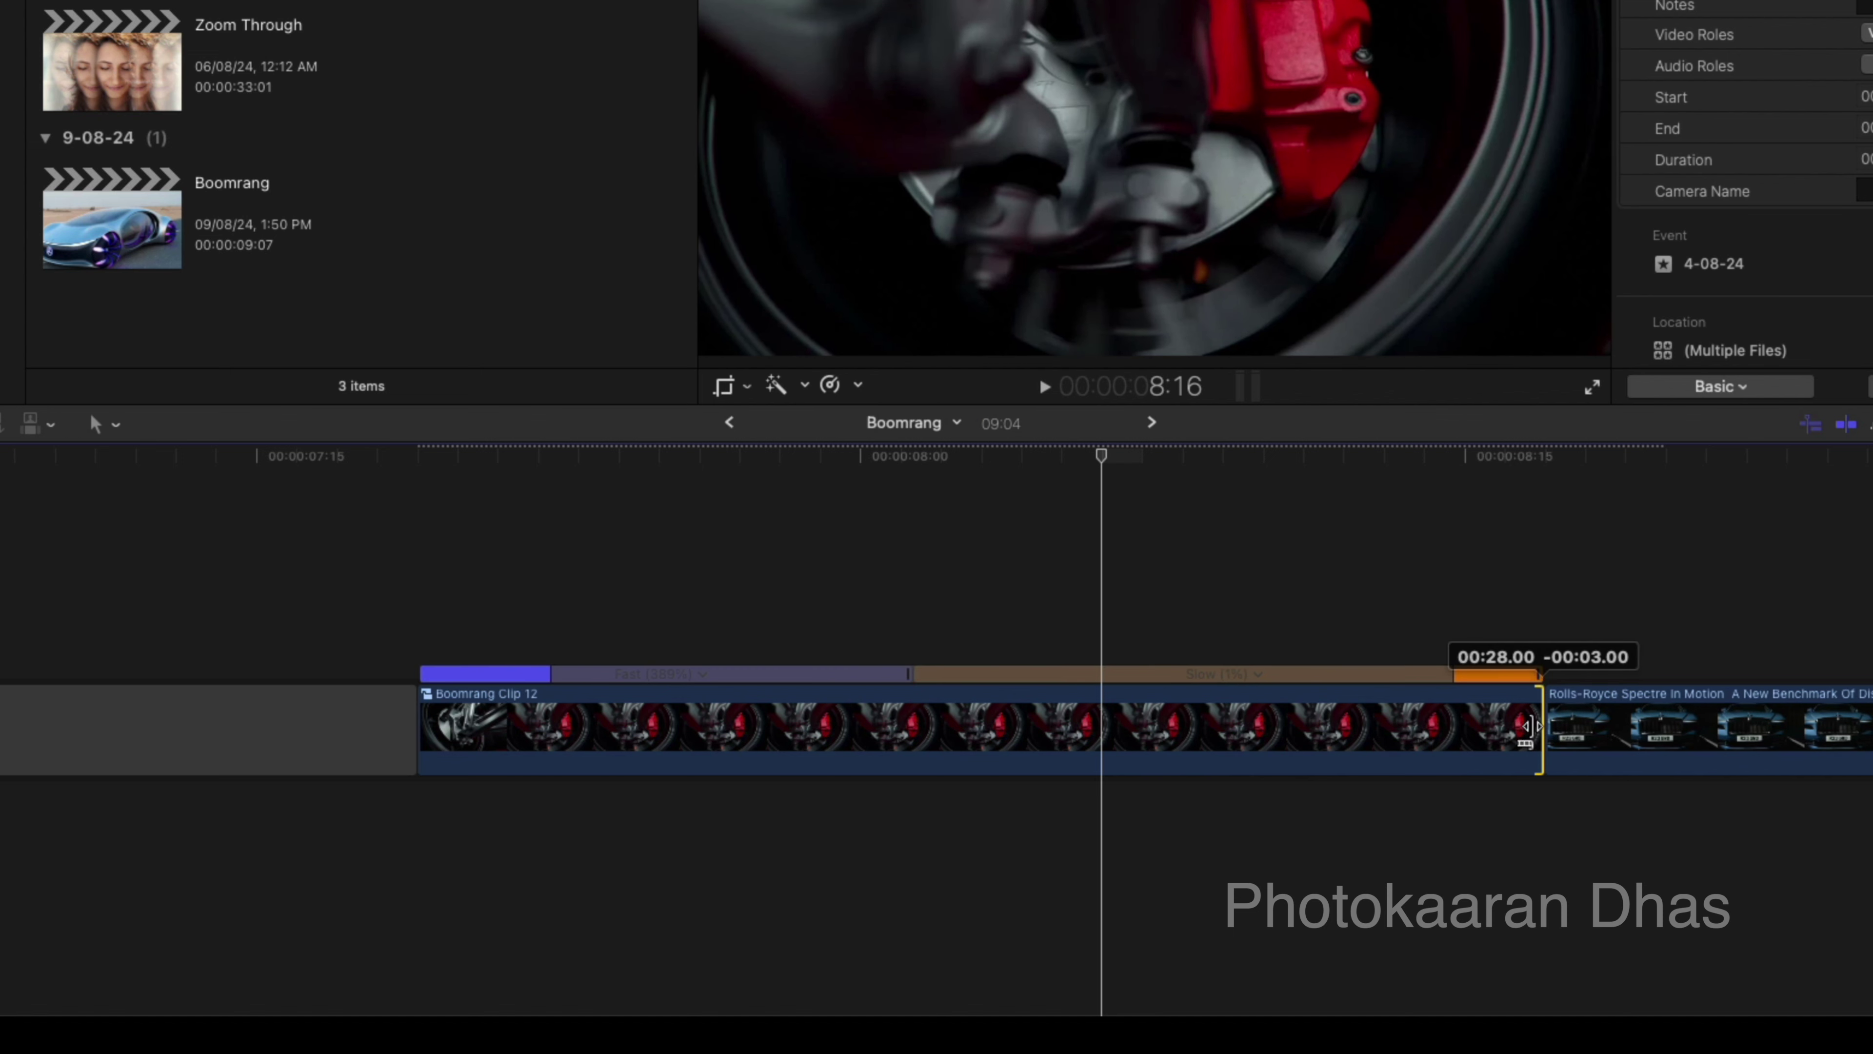
left_click_drag(1451, 672, 1170, 672)
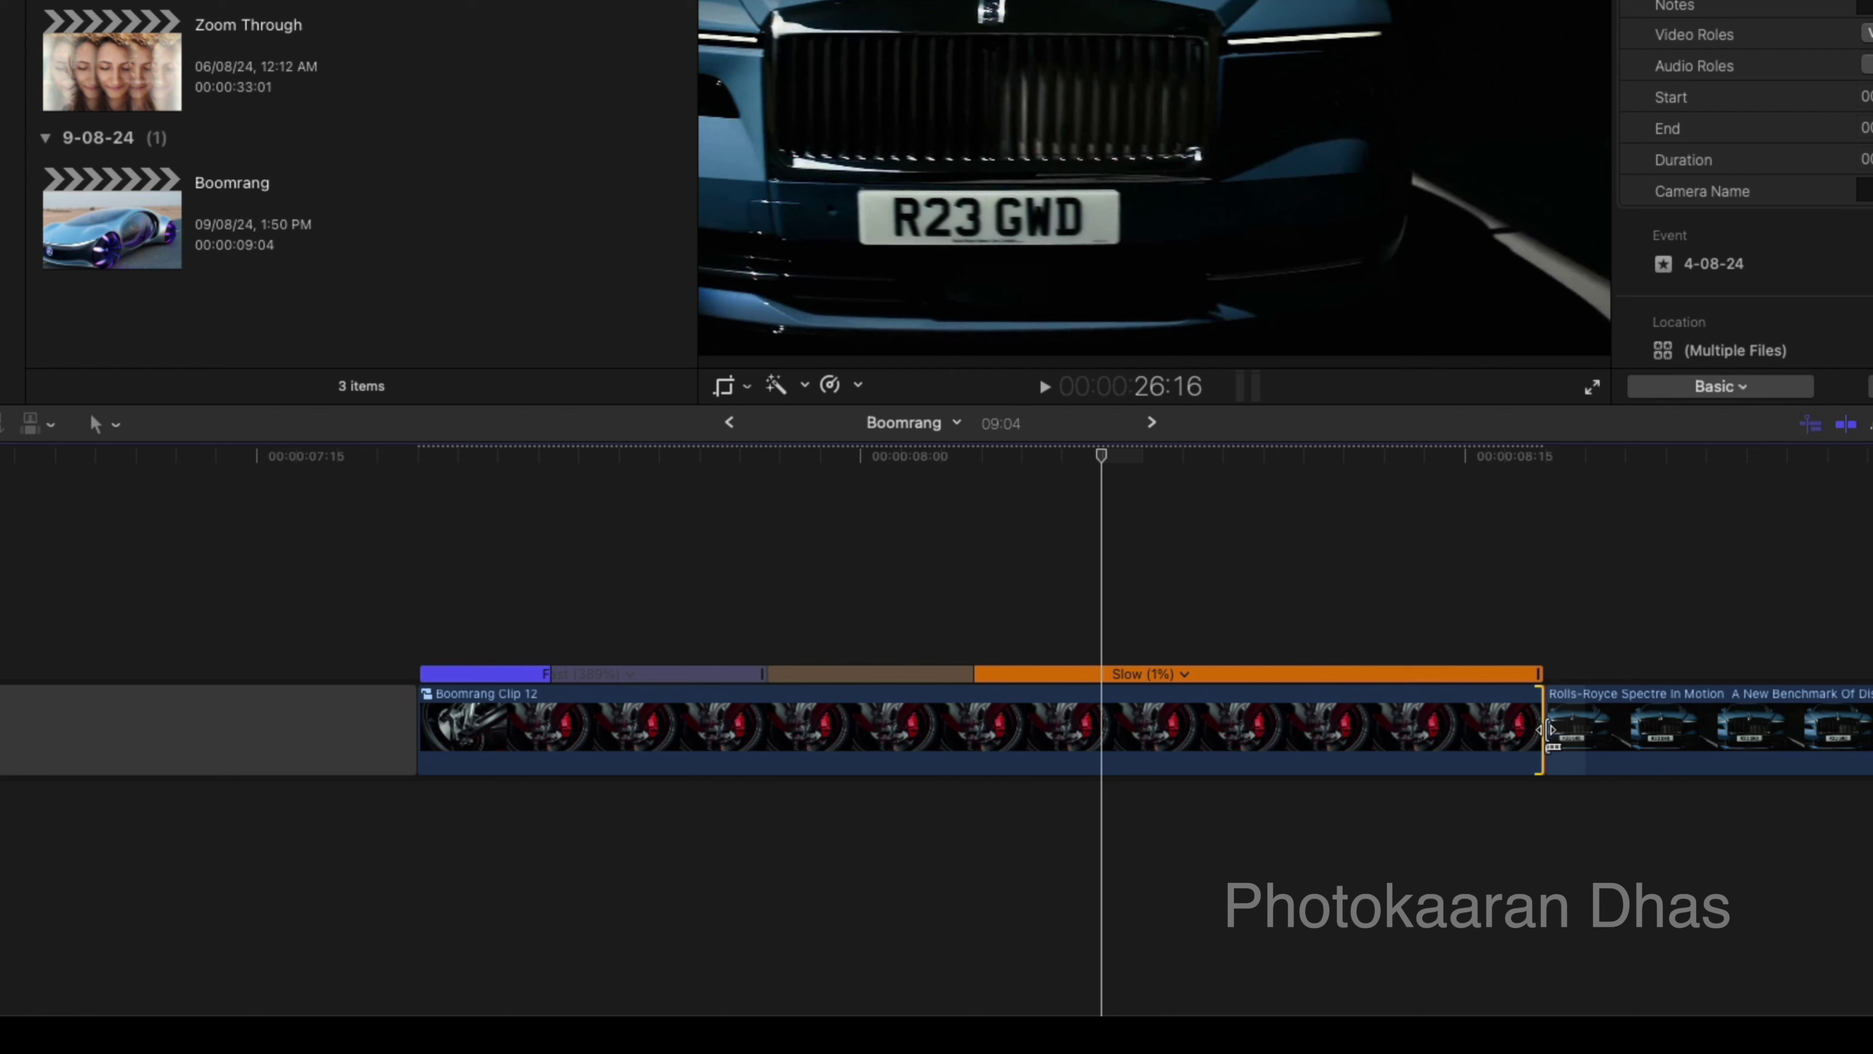
left_click_drag(1546, 729, 977, 727)
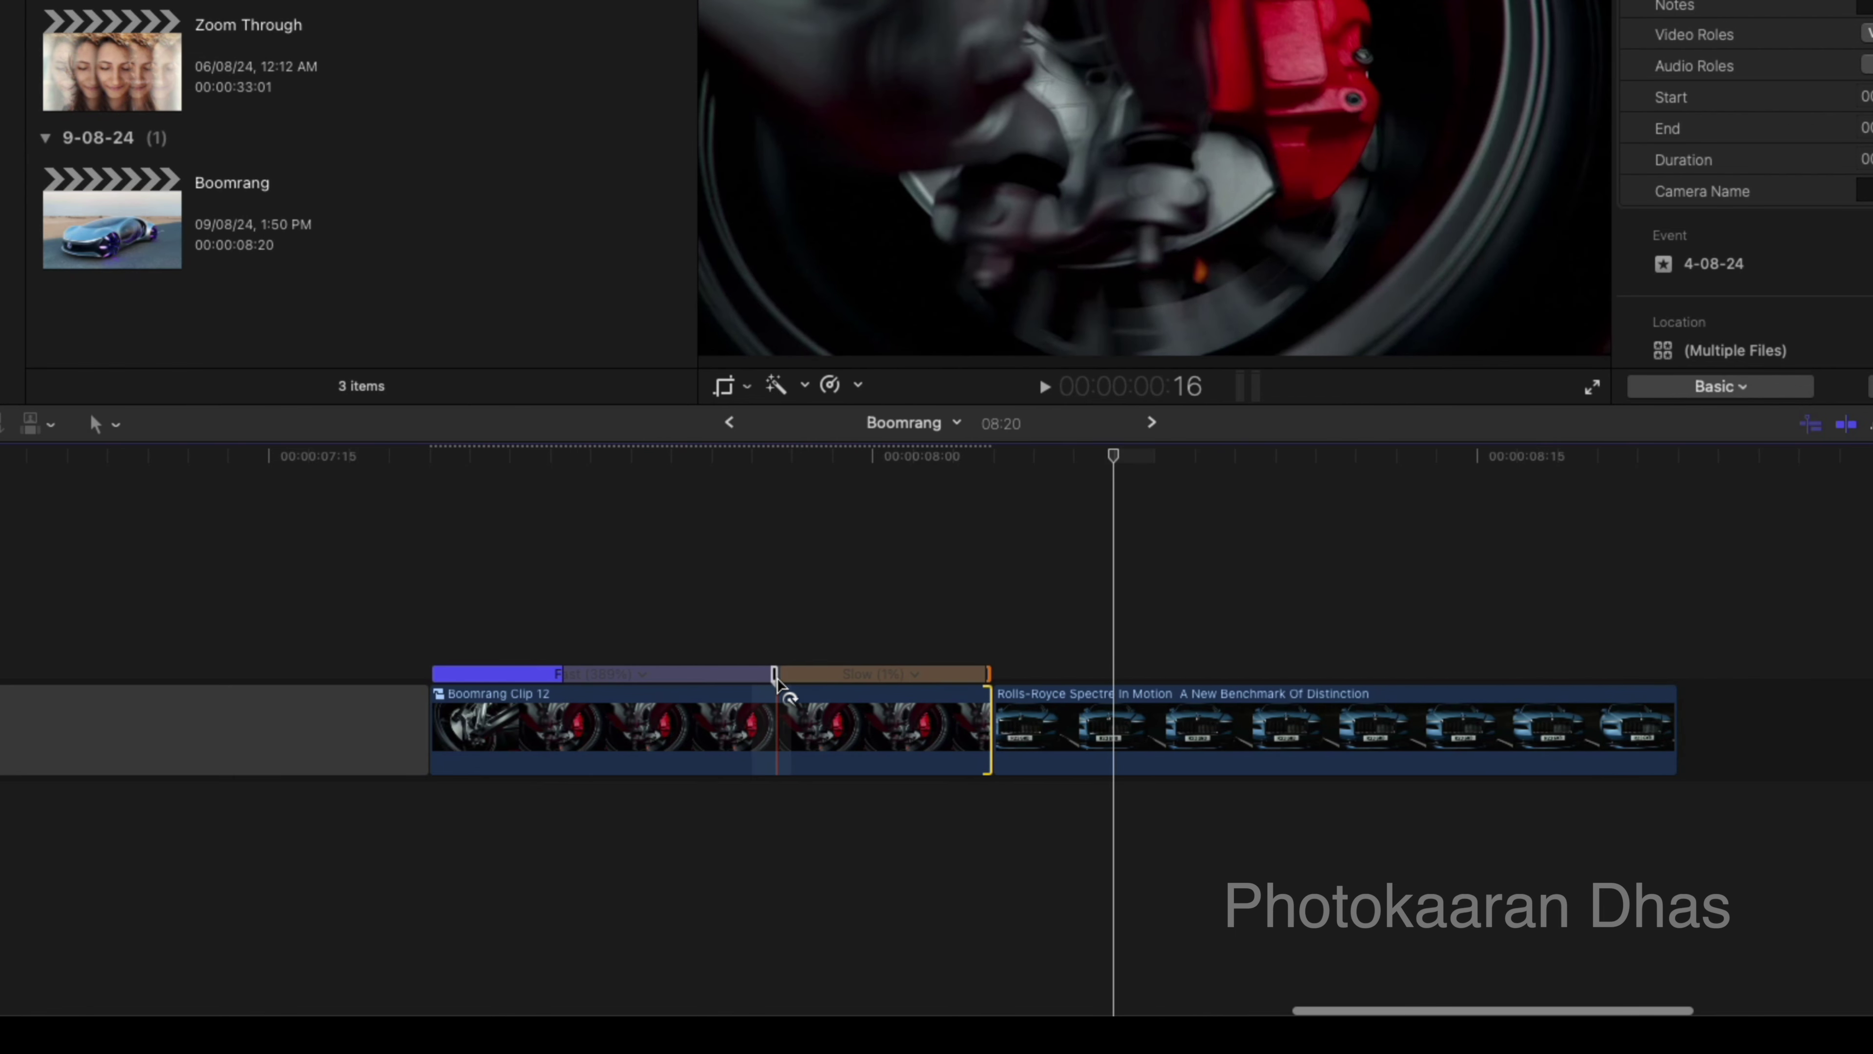
mouse_move(774, 675)
left_mouse_down()
mouse_move(620, 687)
mouse_move(671, 789)
left_mouse_up()
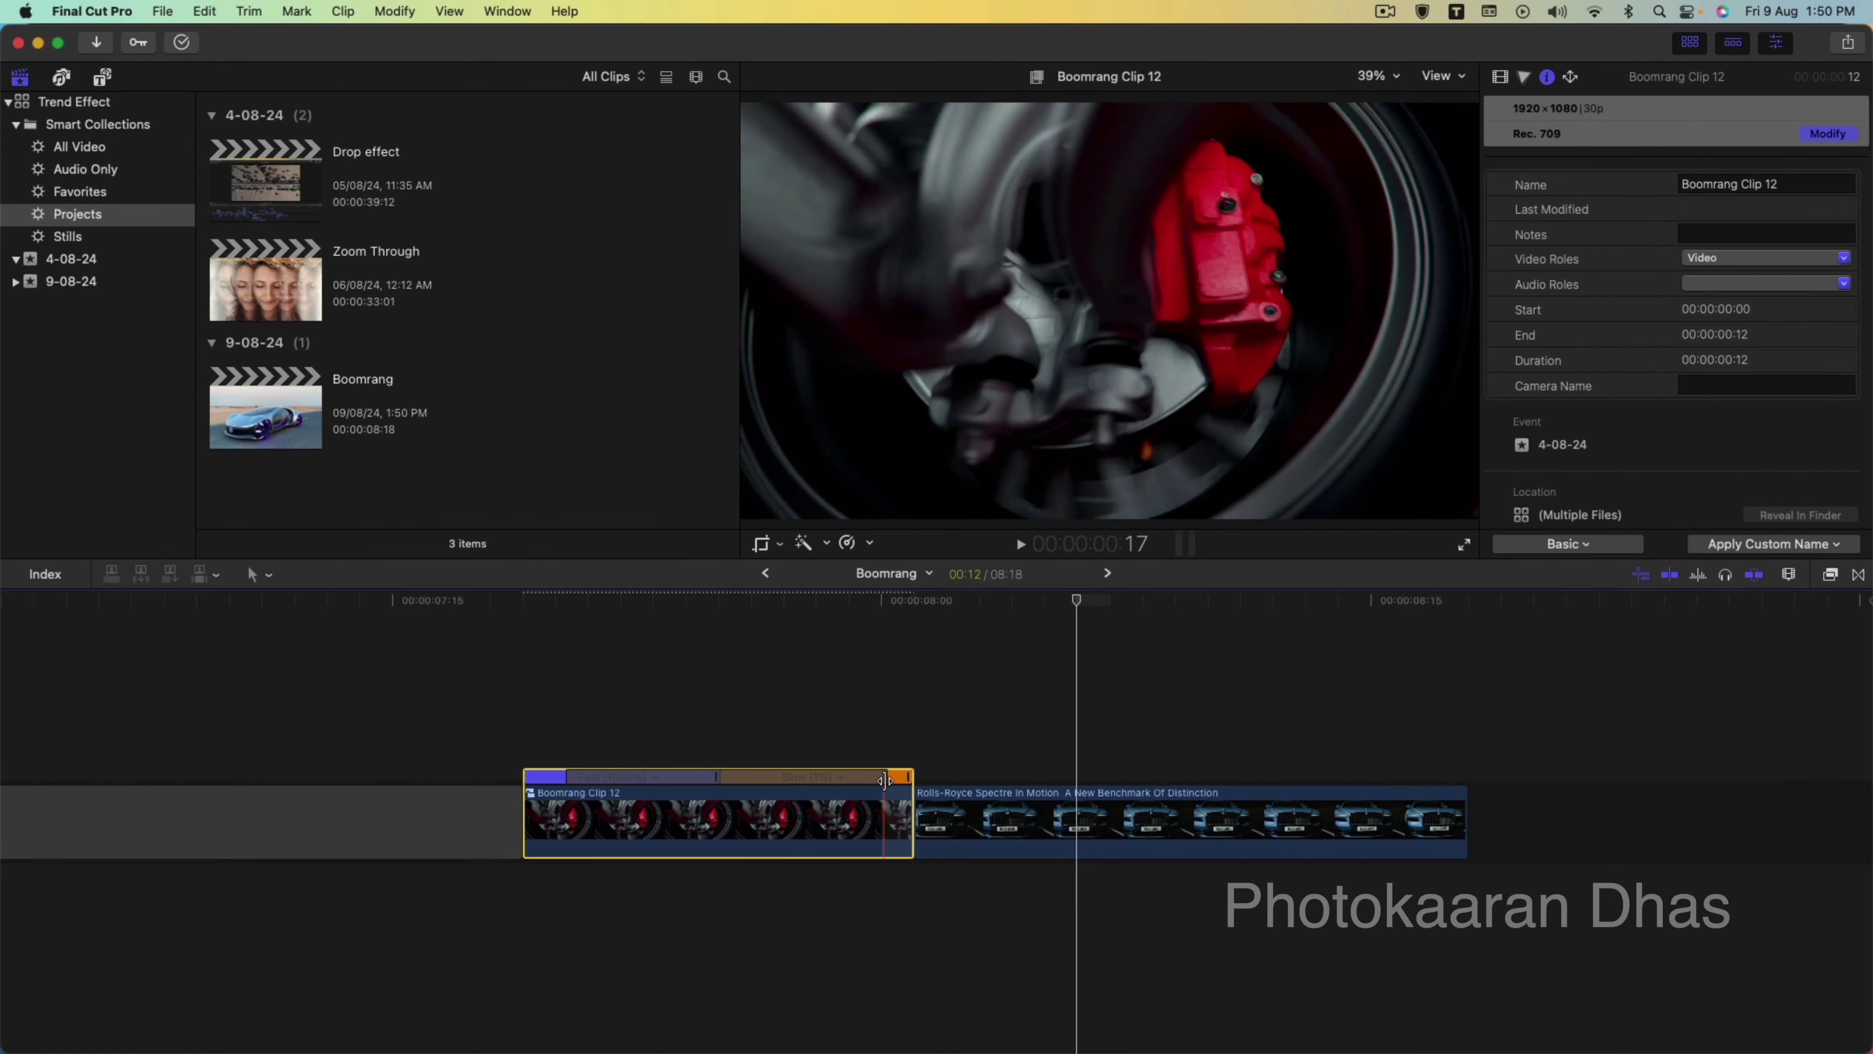
left_click_drag(889, 776, 680, 782)
Duplicate Boomrang Clip 12 so the copy sits right after the original.
left_click(419, 701)
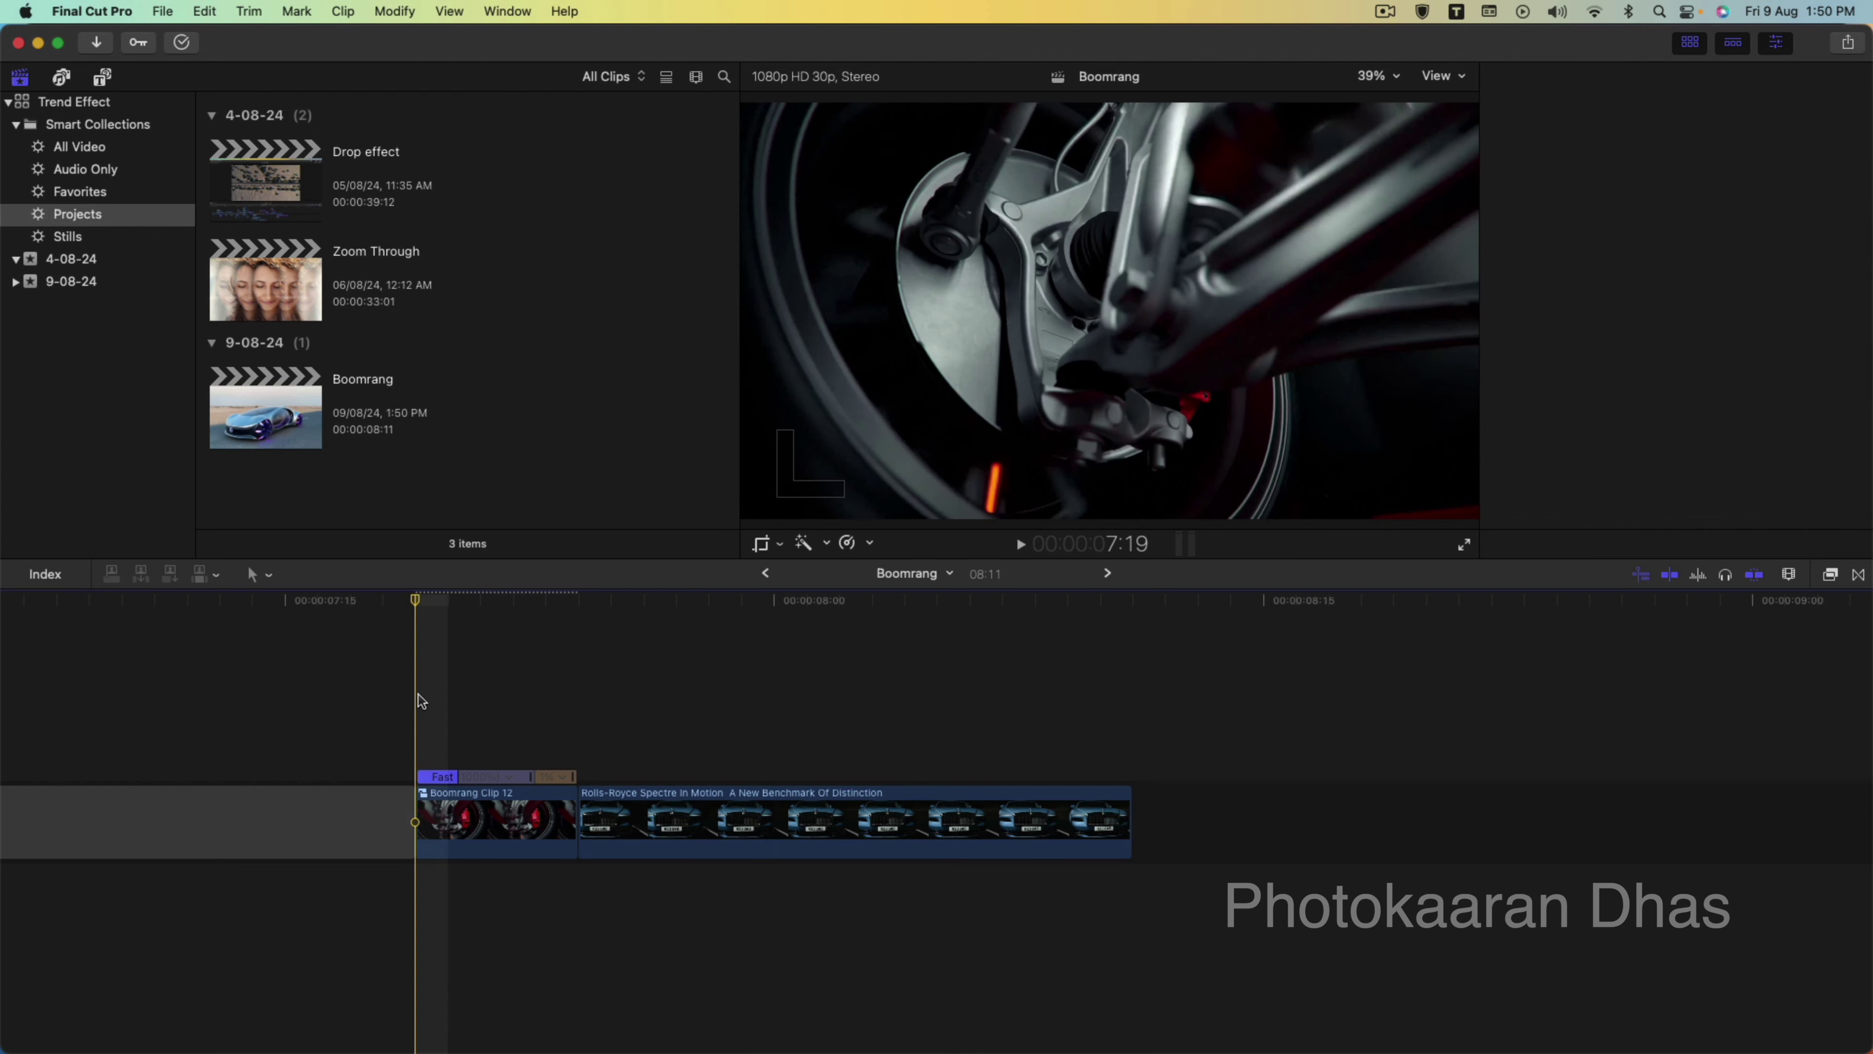
key("super+4")
key("Down")
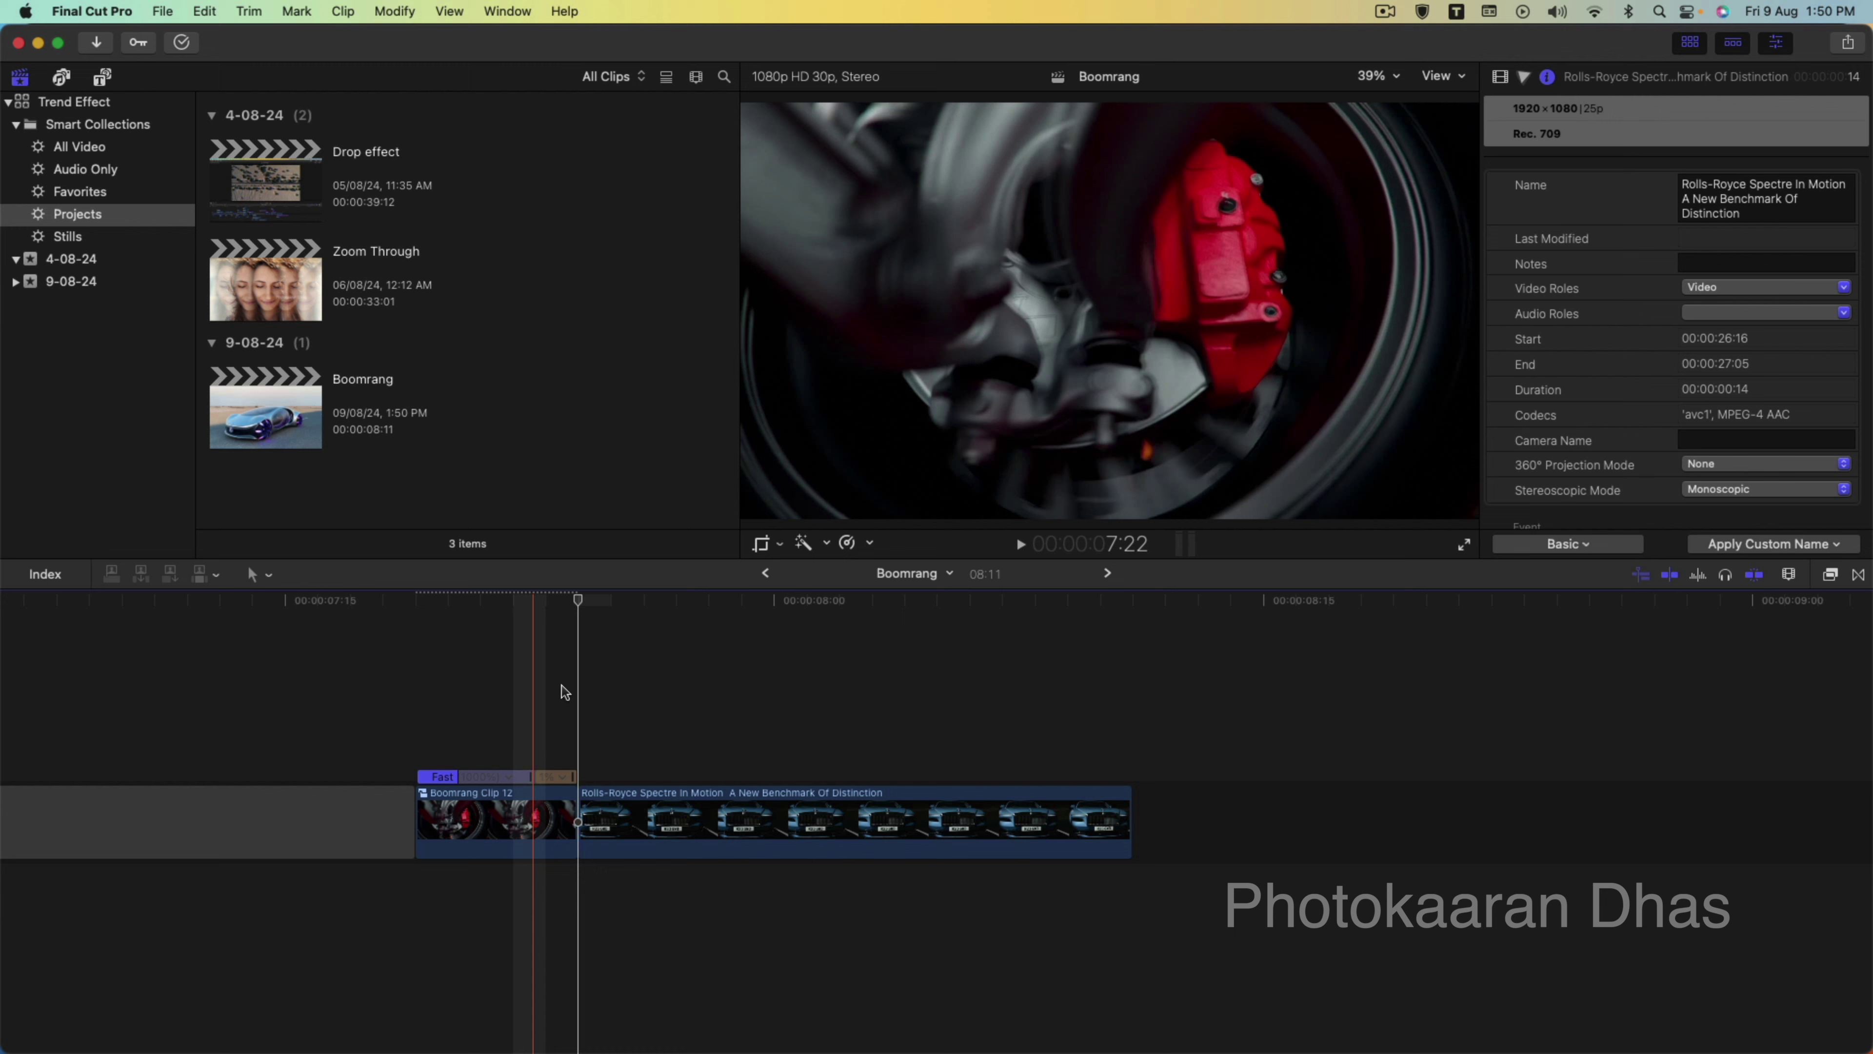
left_click(534, 825)
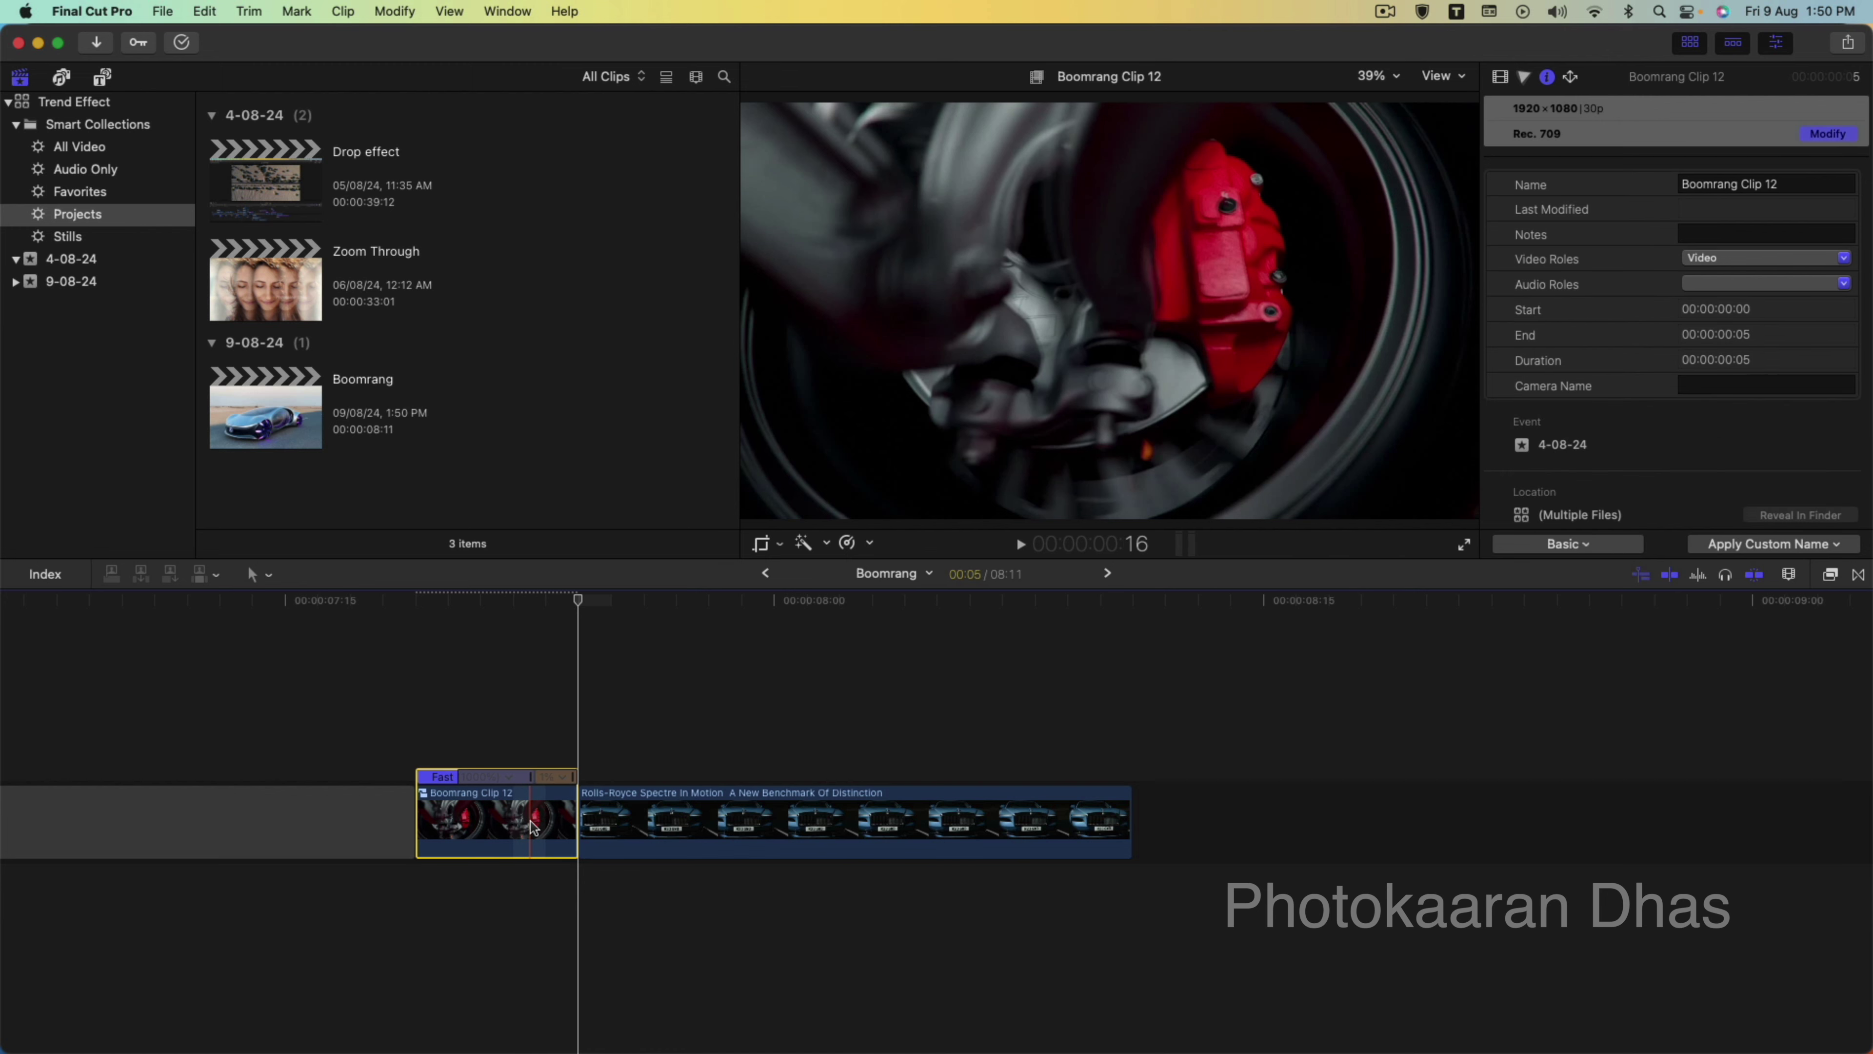
left_click_drag(533, 824, 637, 834, "alt")
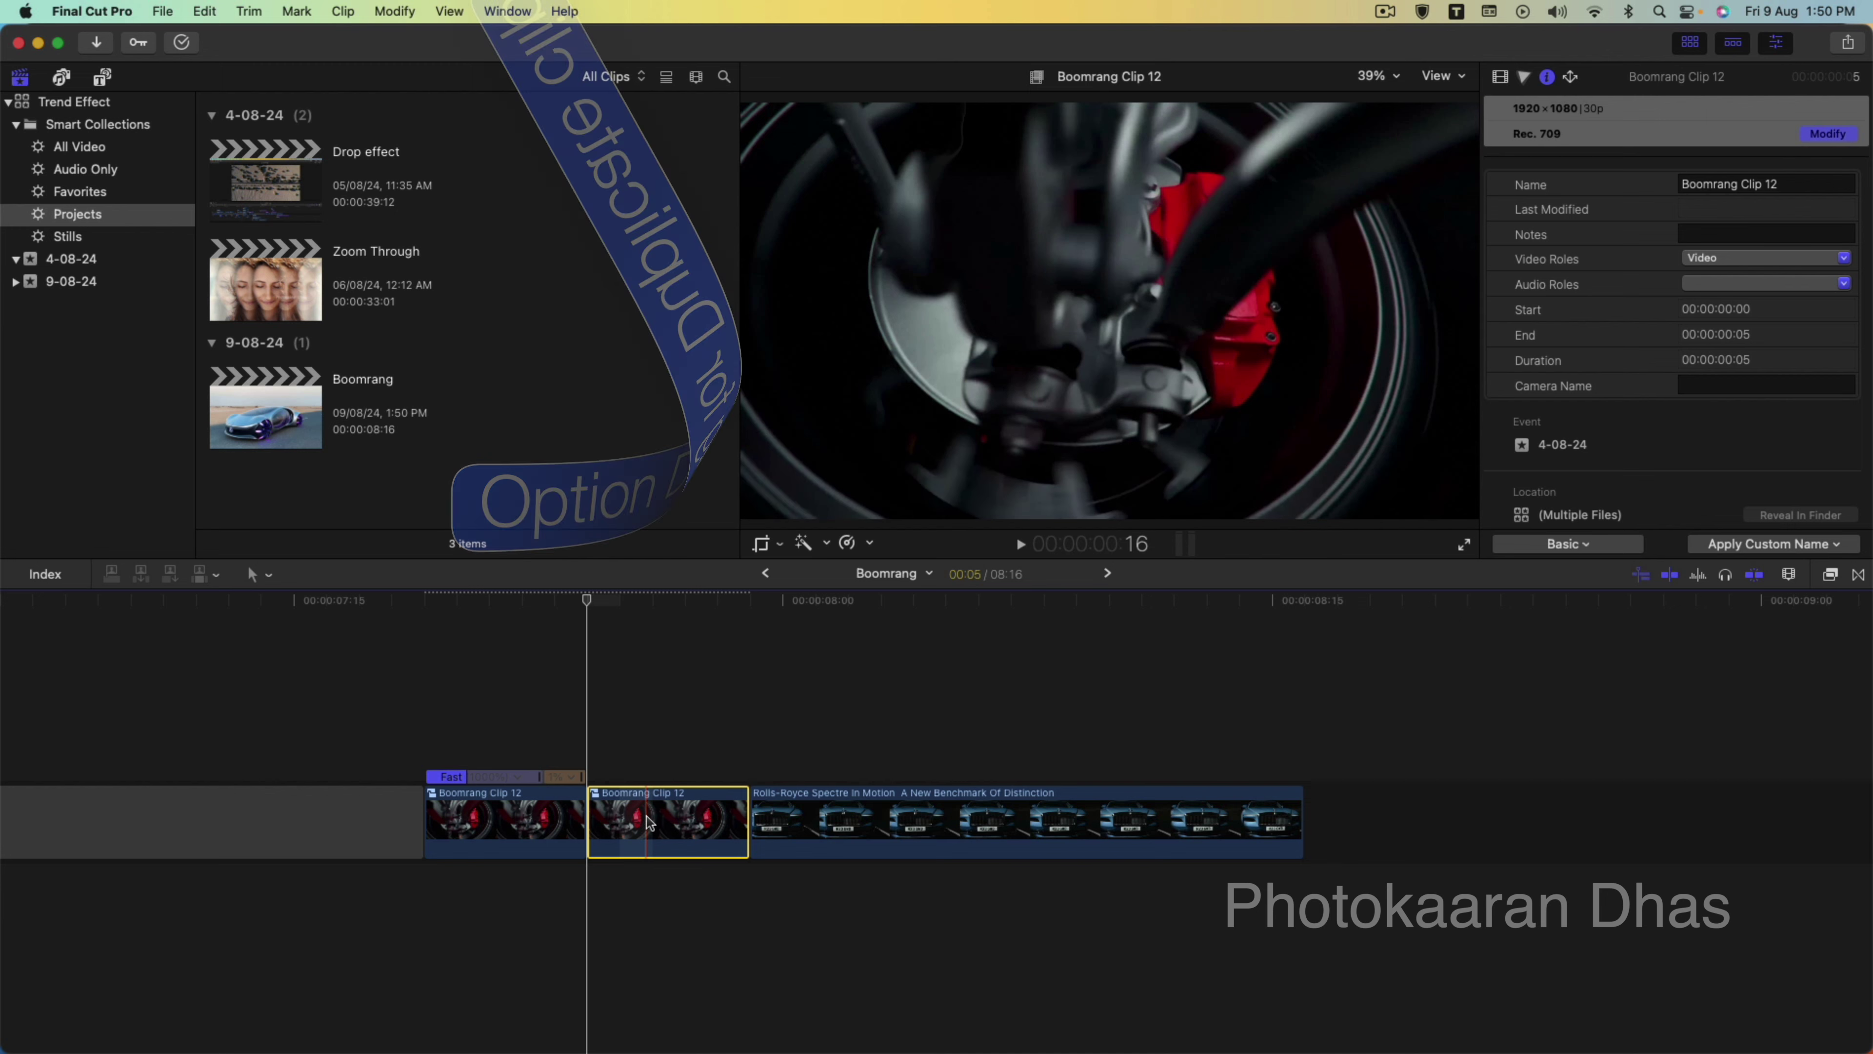
Make the copy compound clip Boomrang Clip 13, reverse it, and play it back.
right_click(646, 820)
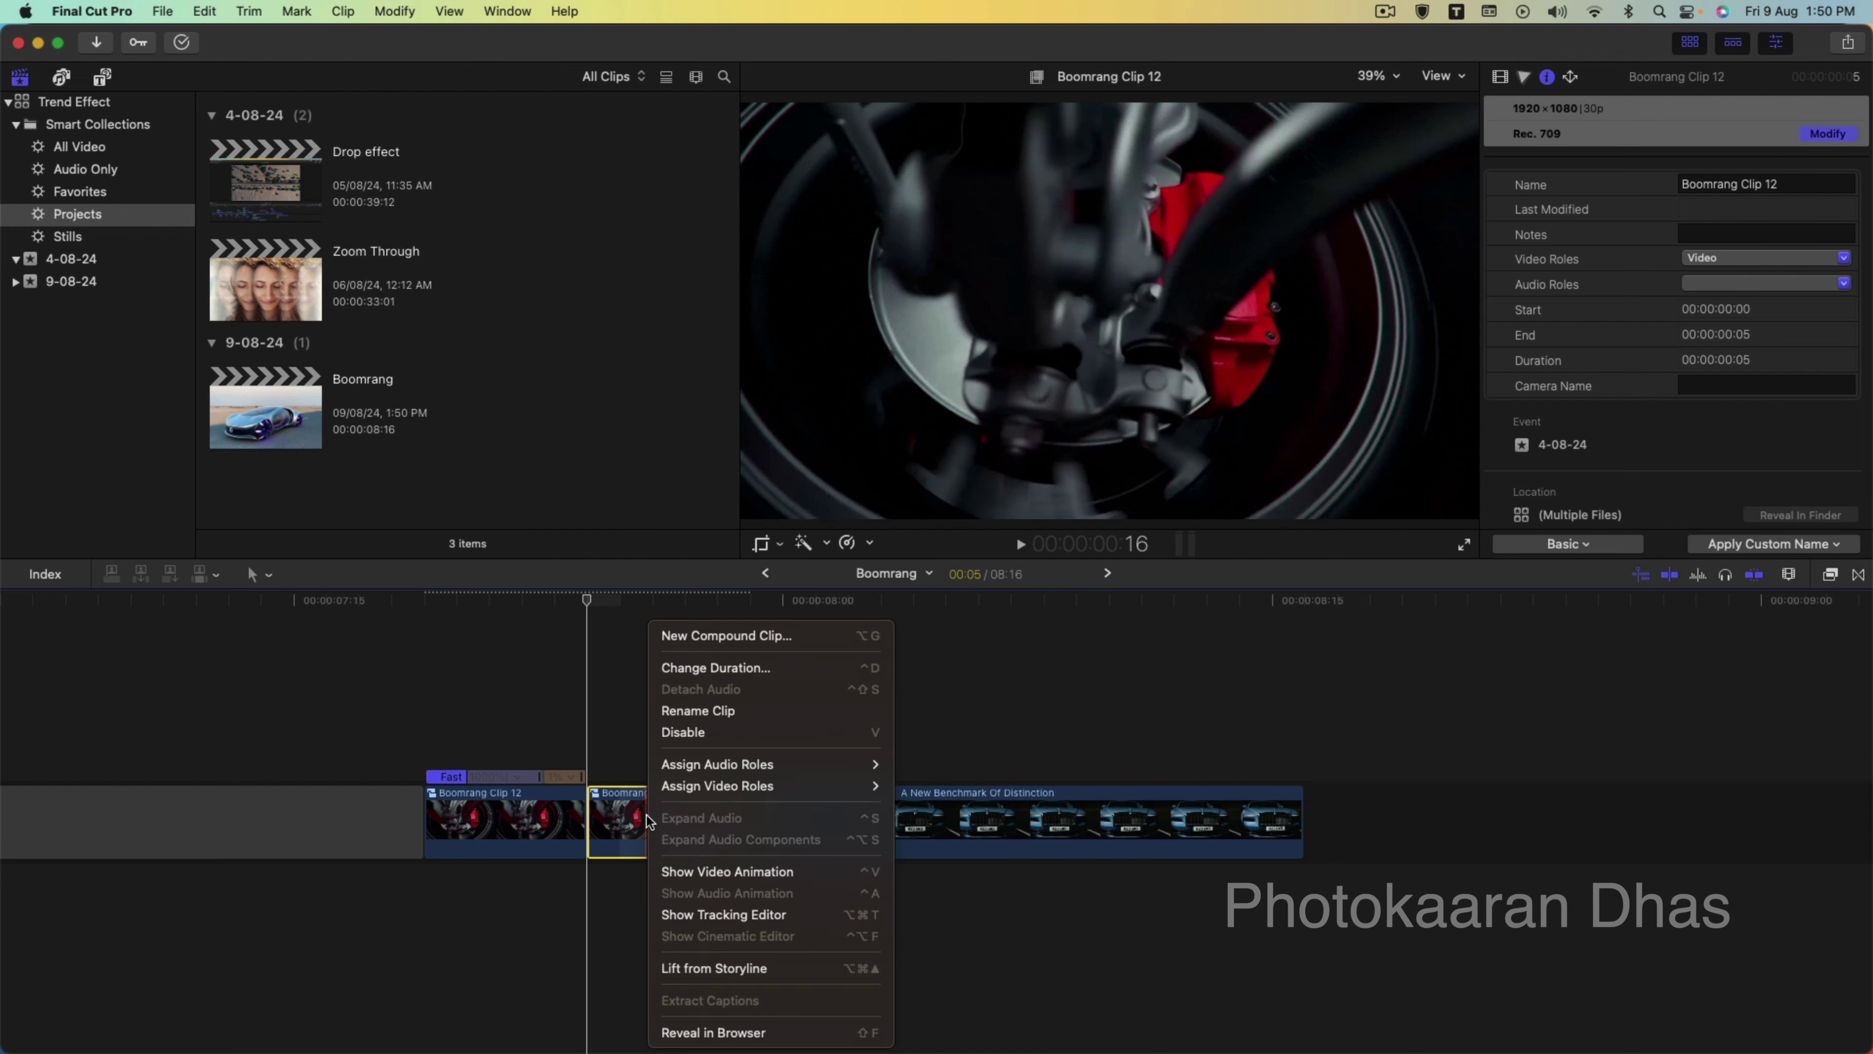
left_click(715, 635)
left_click(1196, 579)
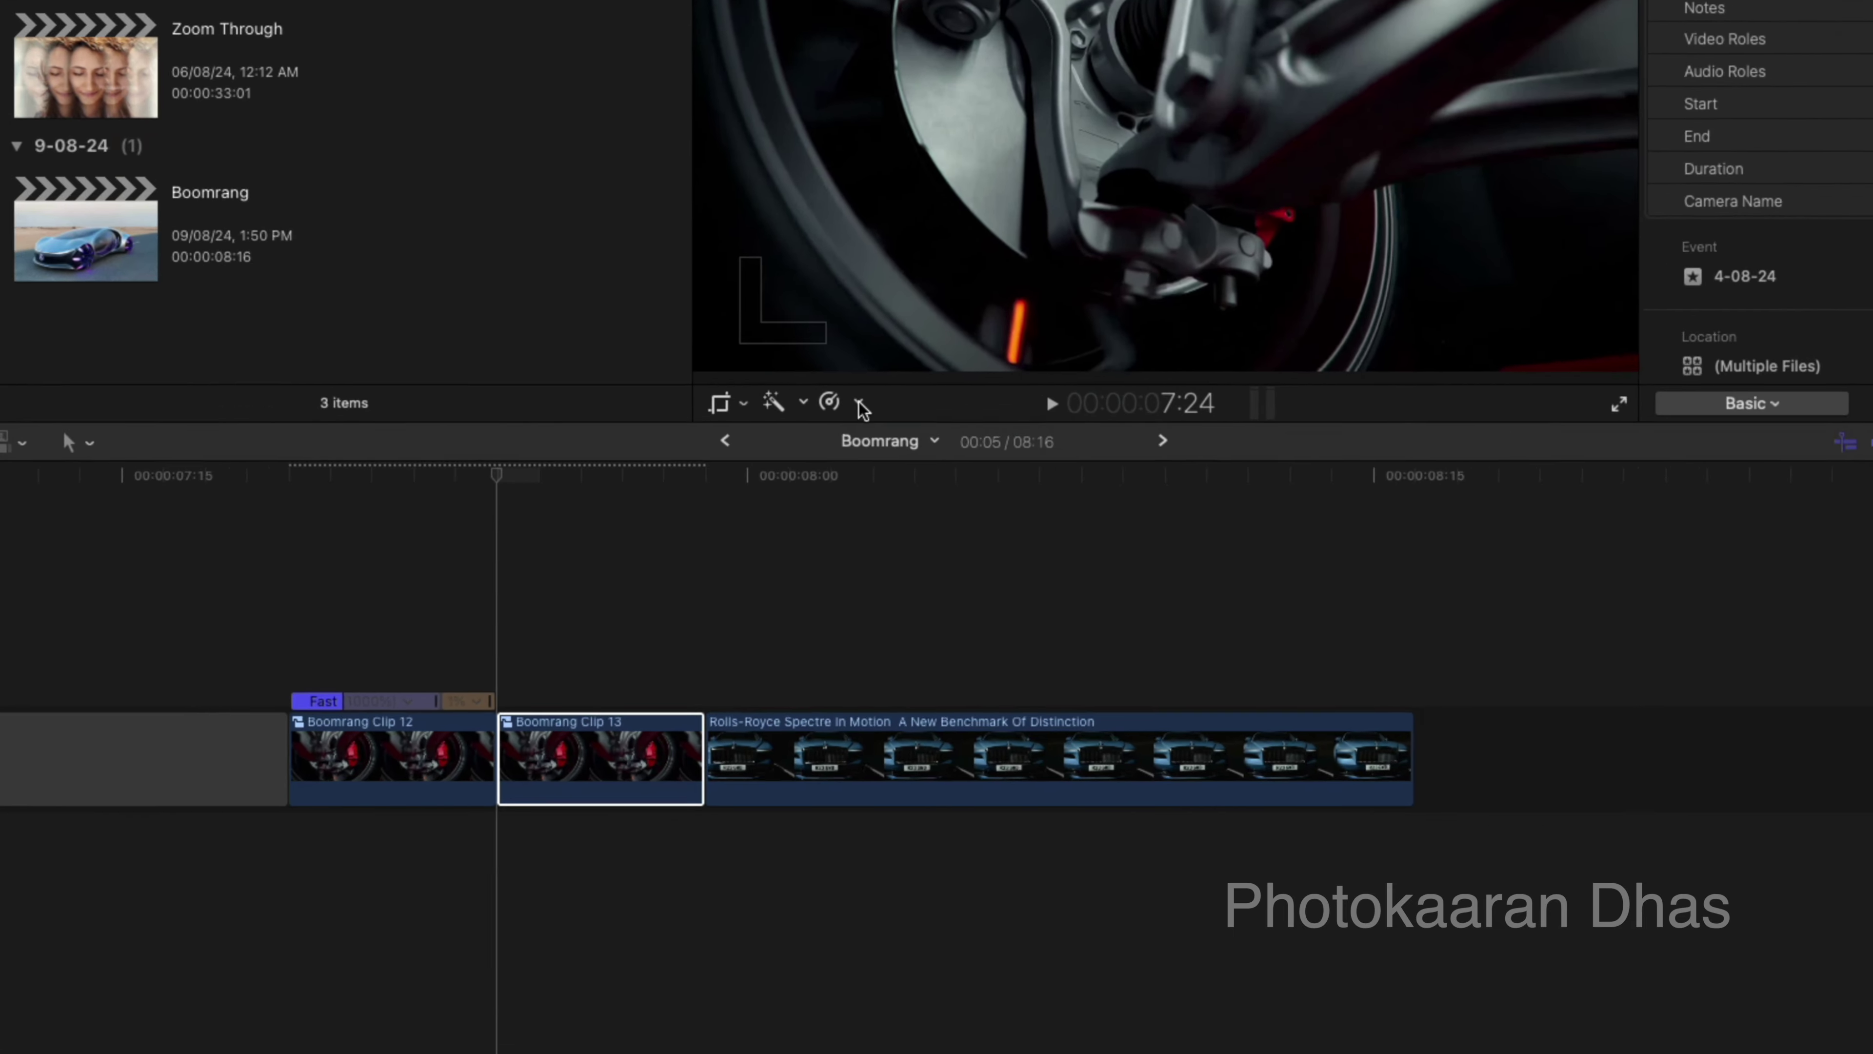
left_click(871, 544)
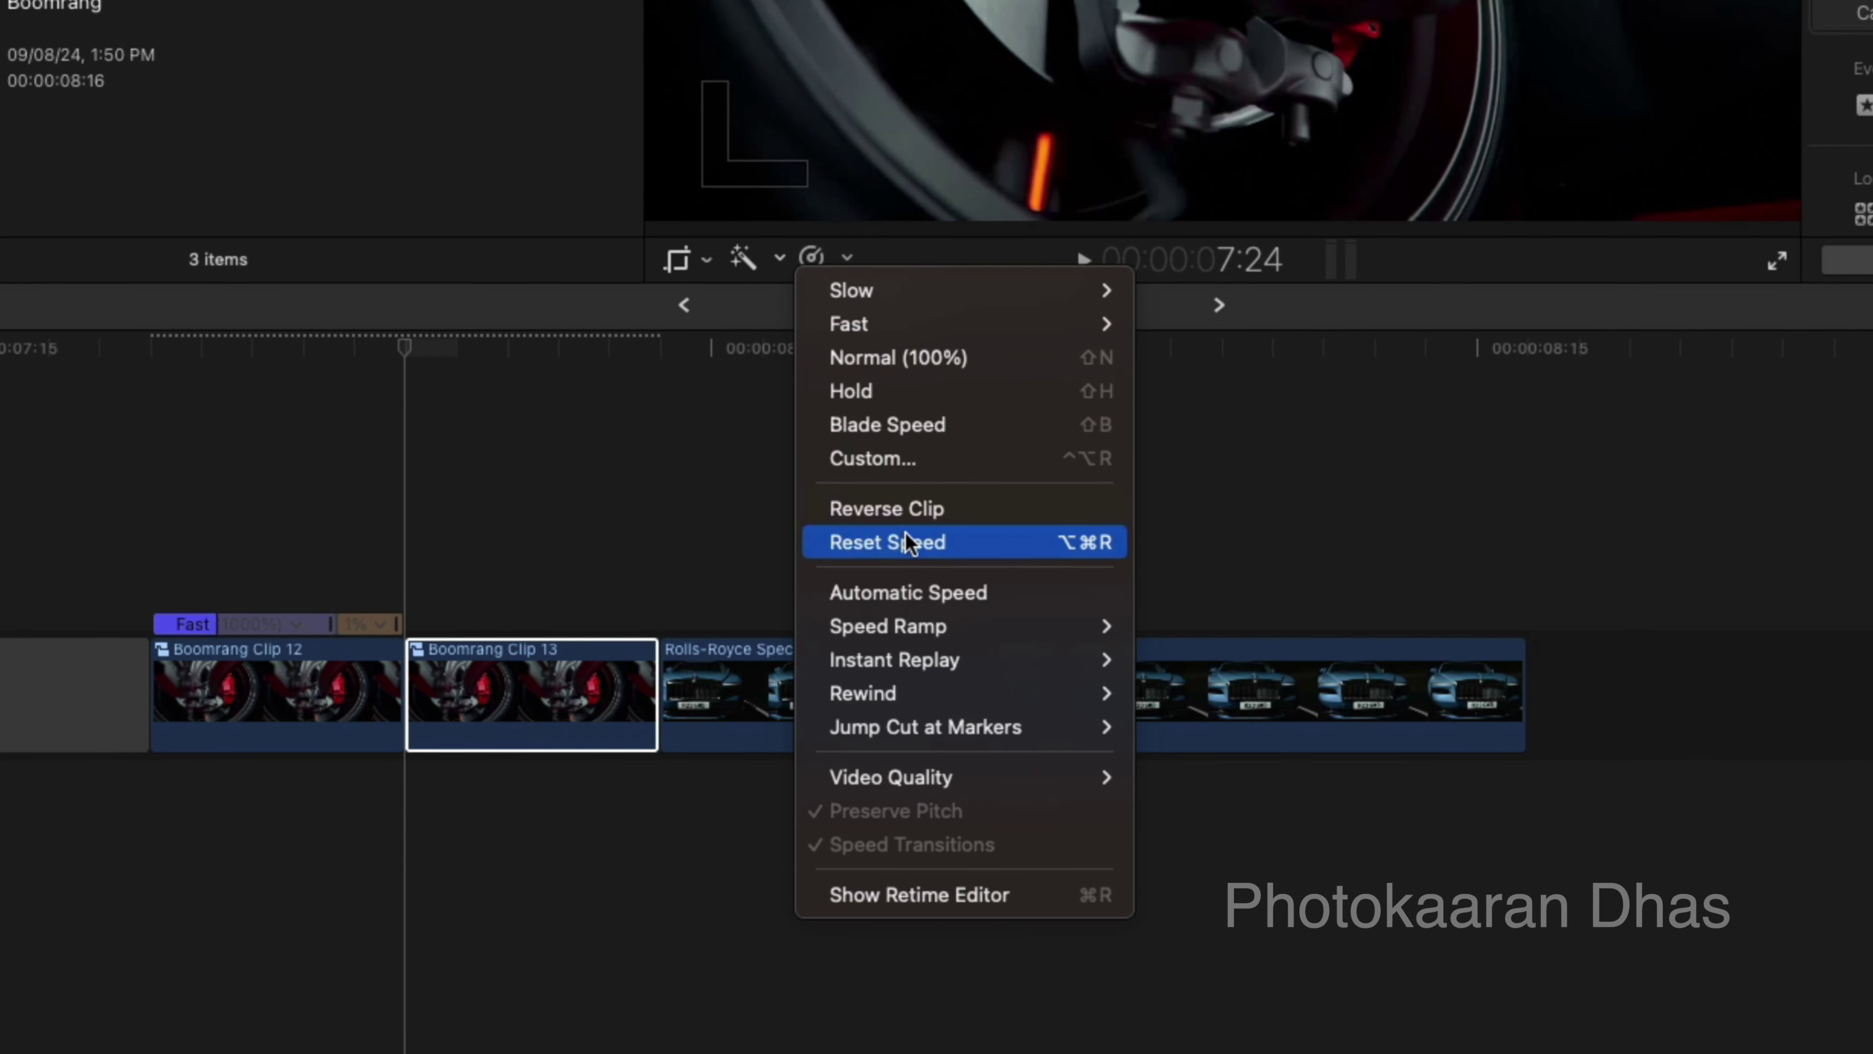
left_click(905, 513)
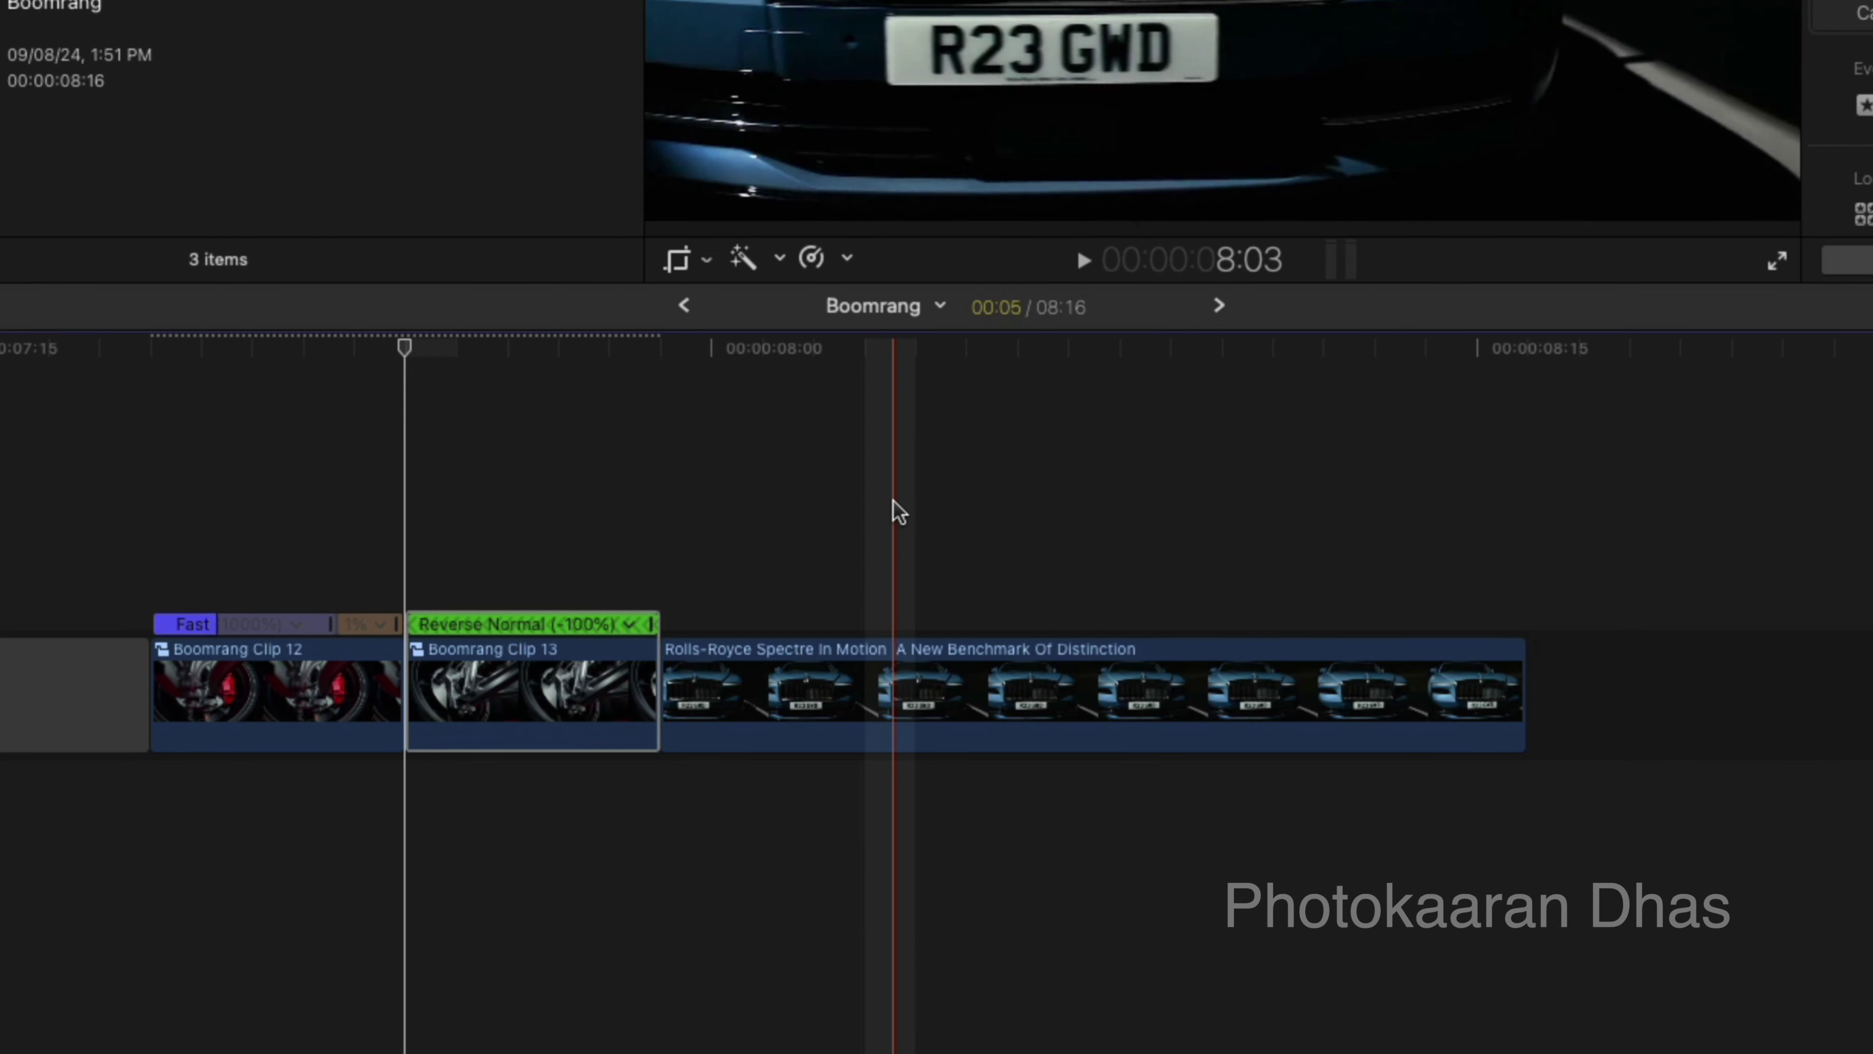
key("space")
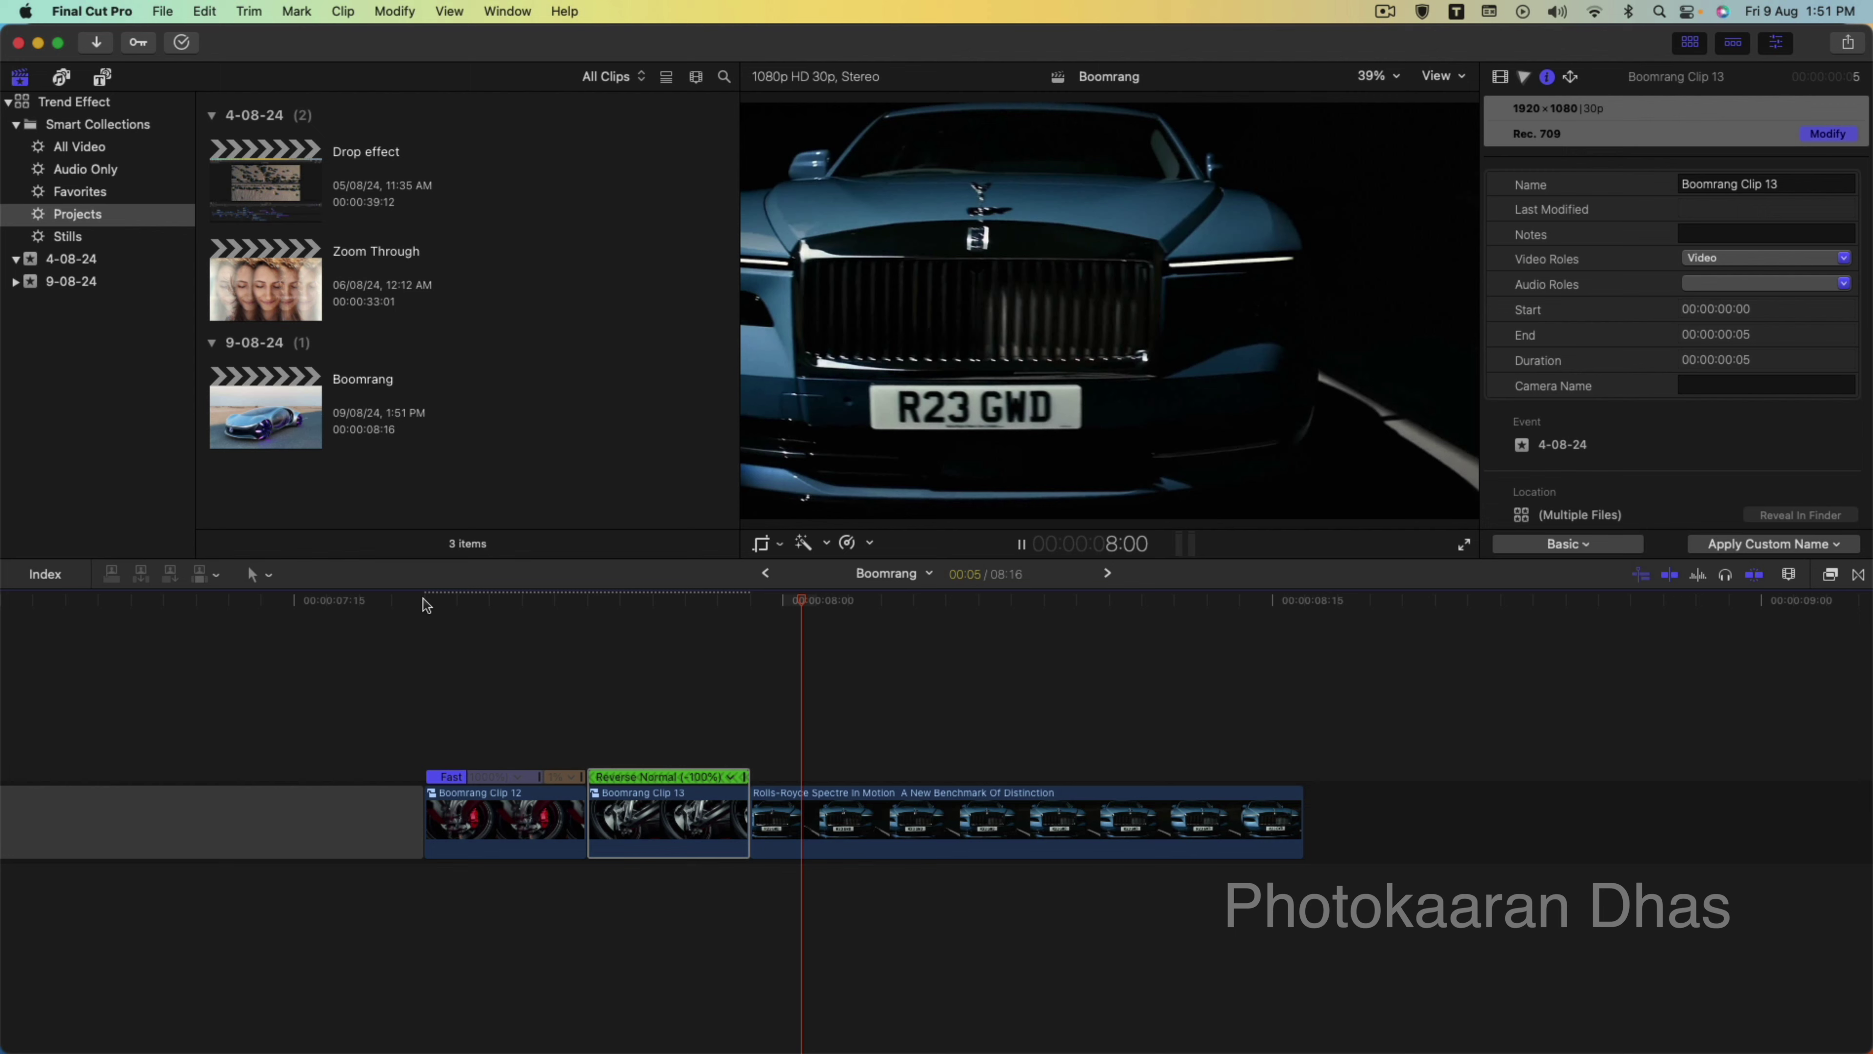
key("space")
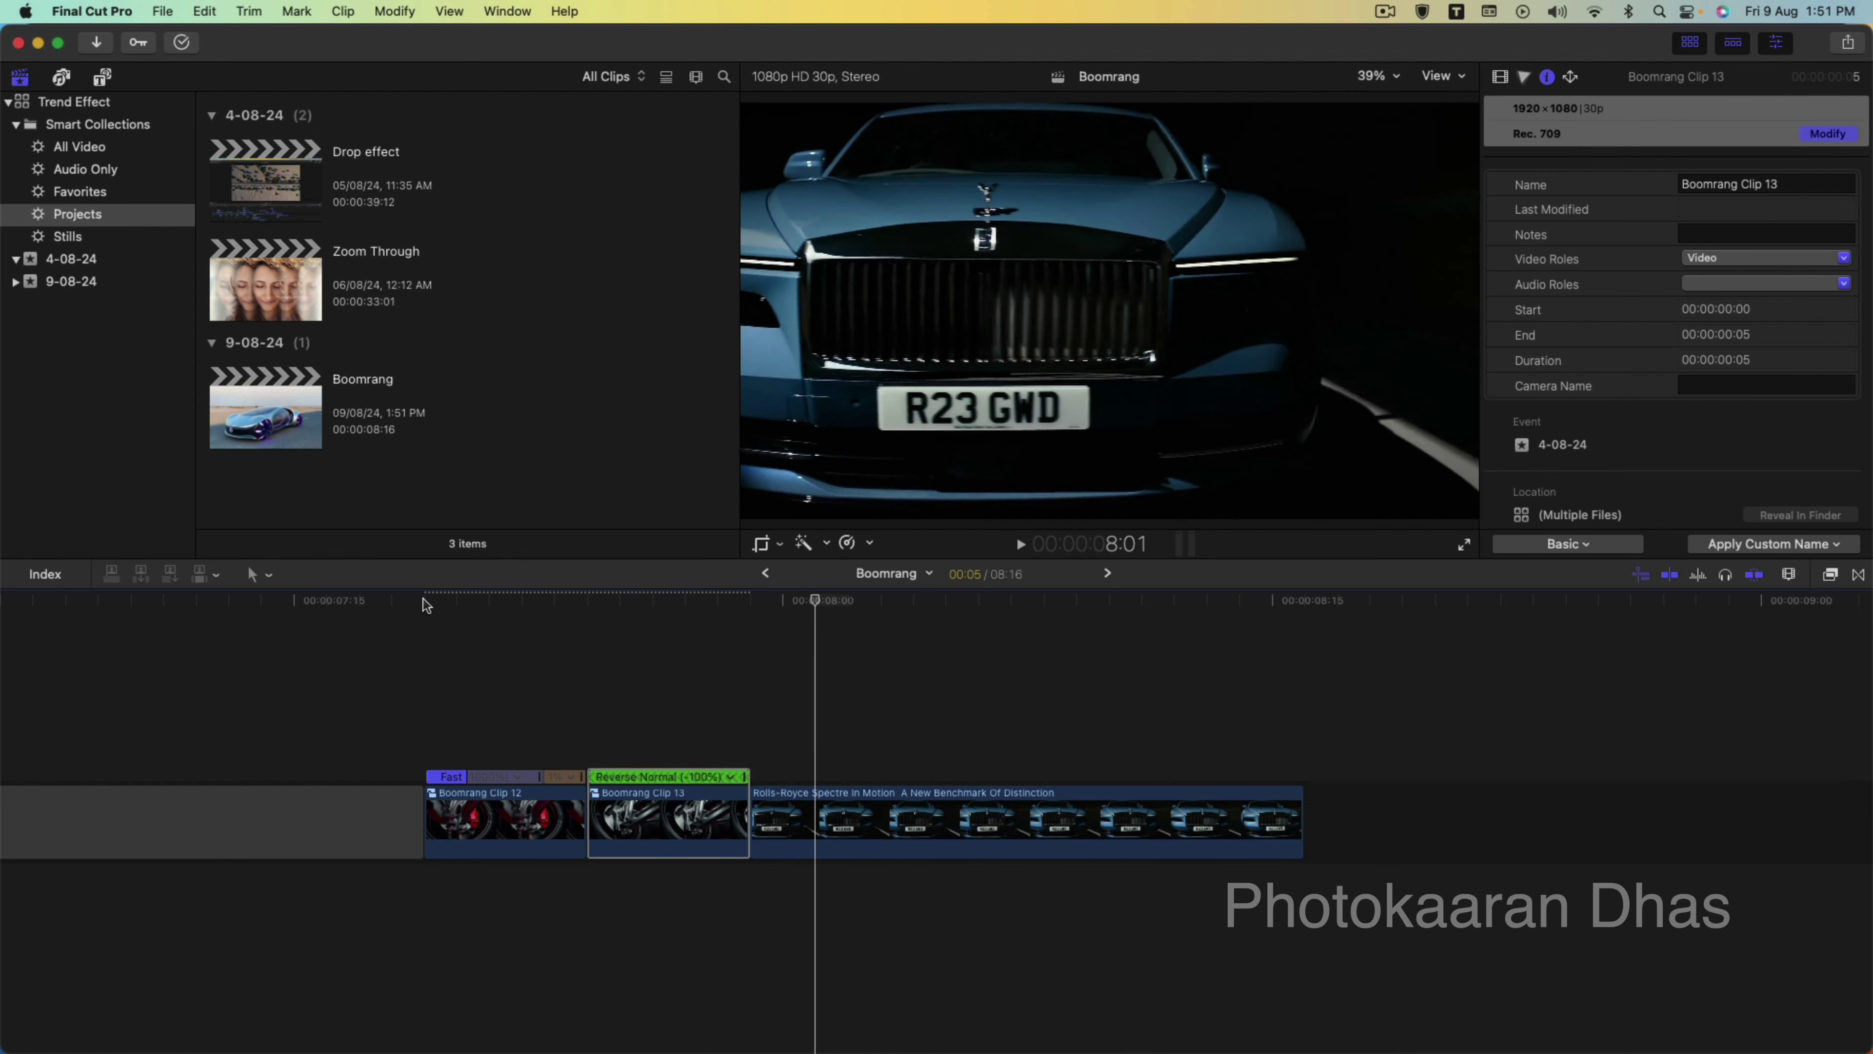
left_click(581, 783)
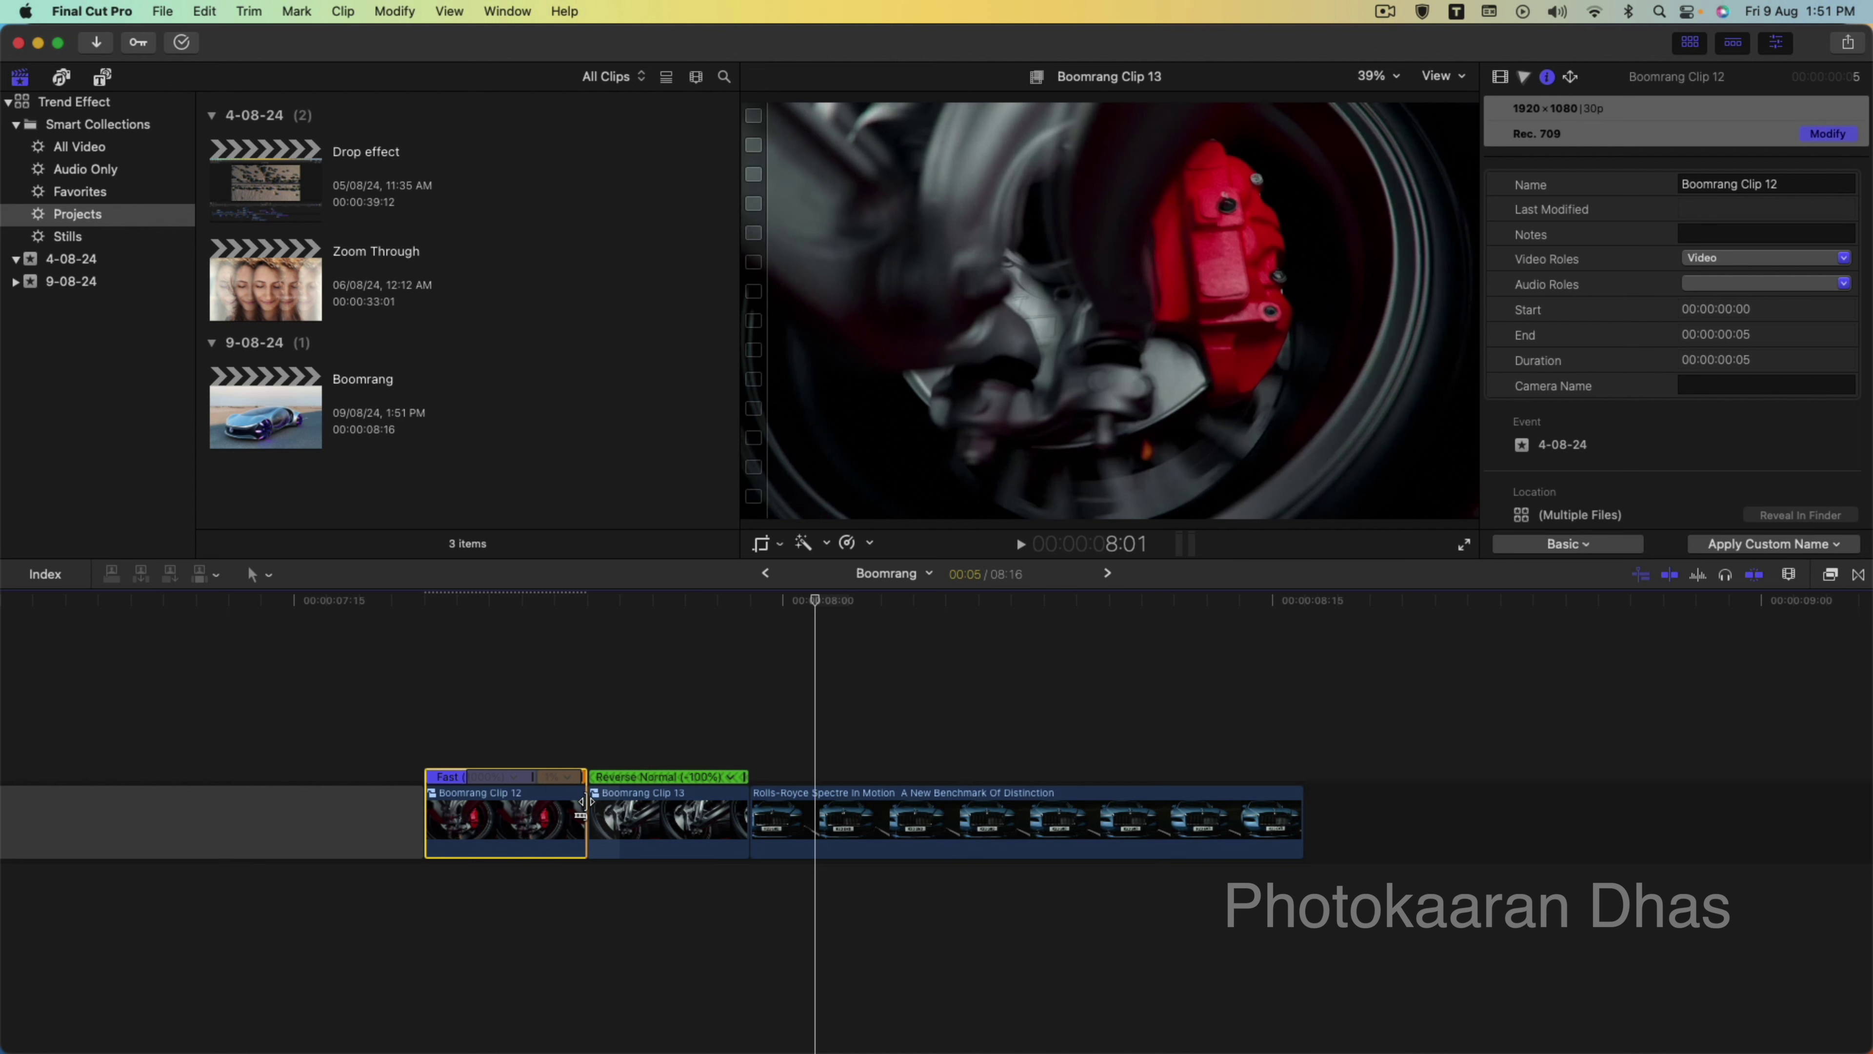
left_click_drag(588, 797, 623, 802)
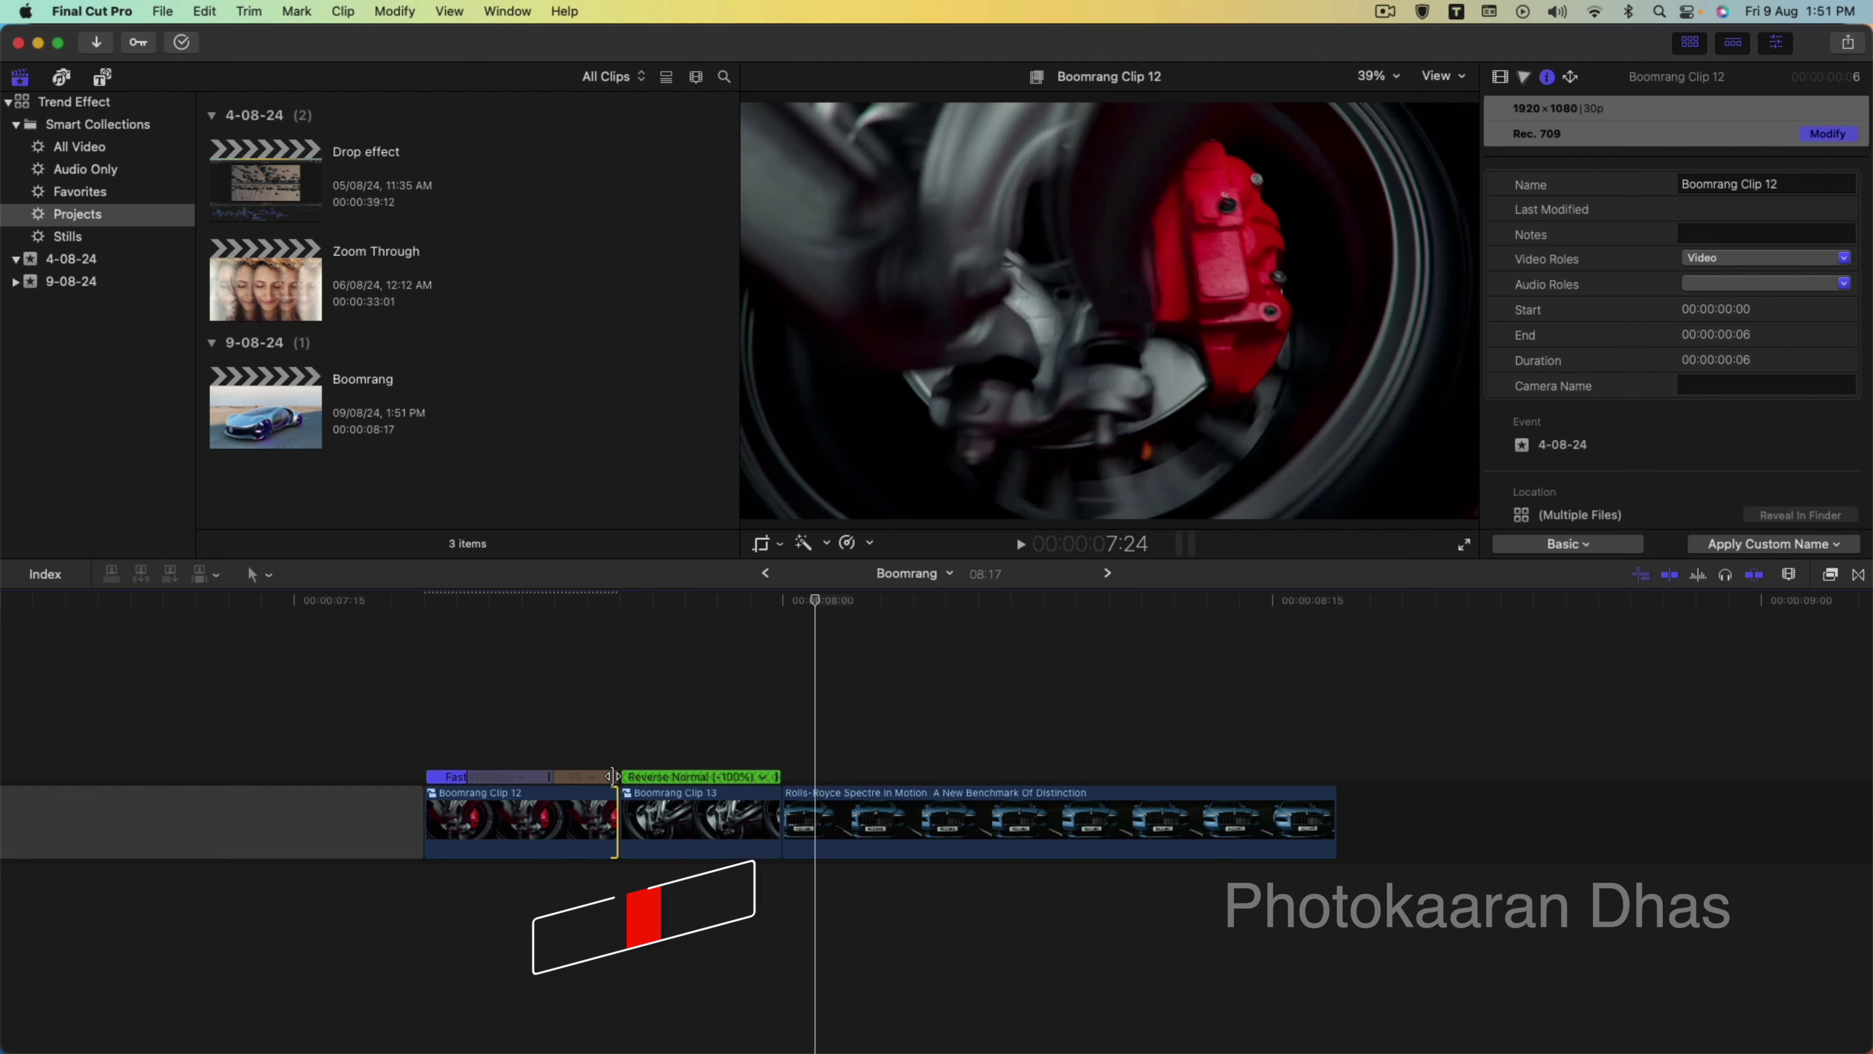
scroll(431, 714, "right", 5)
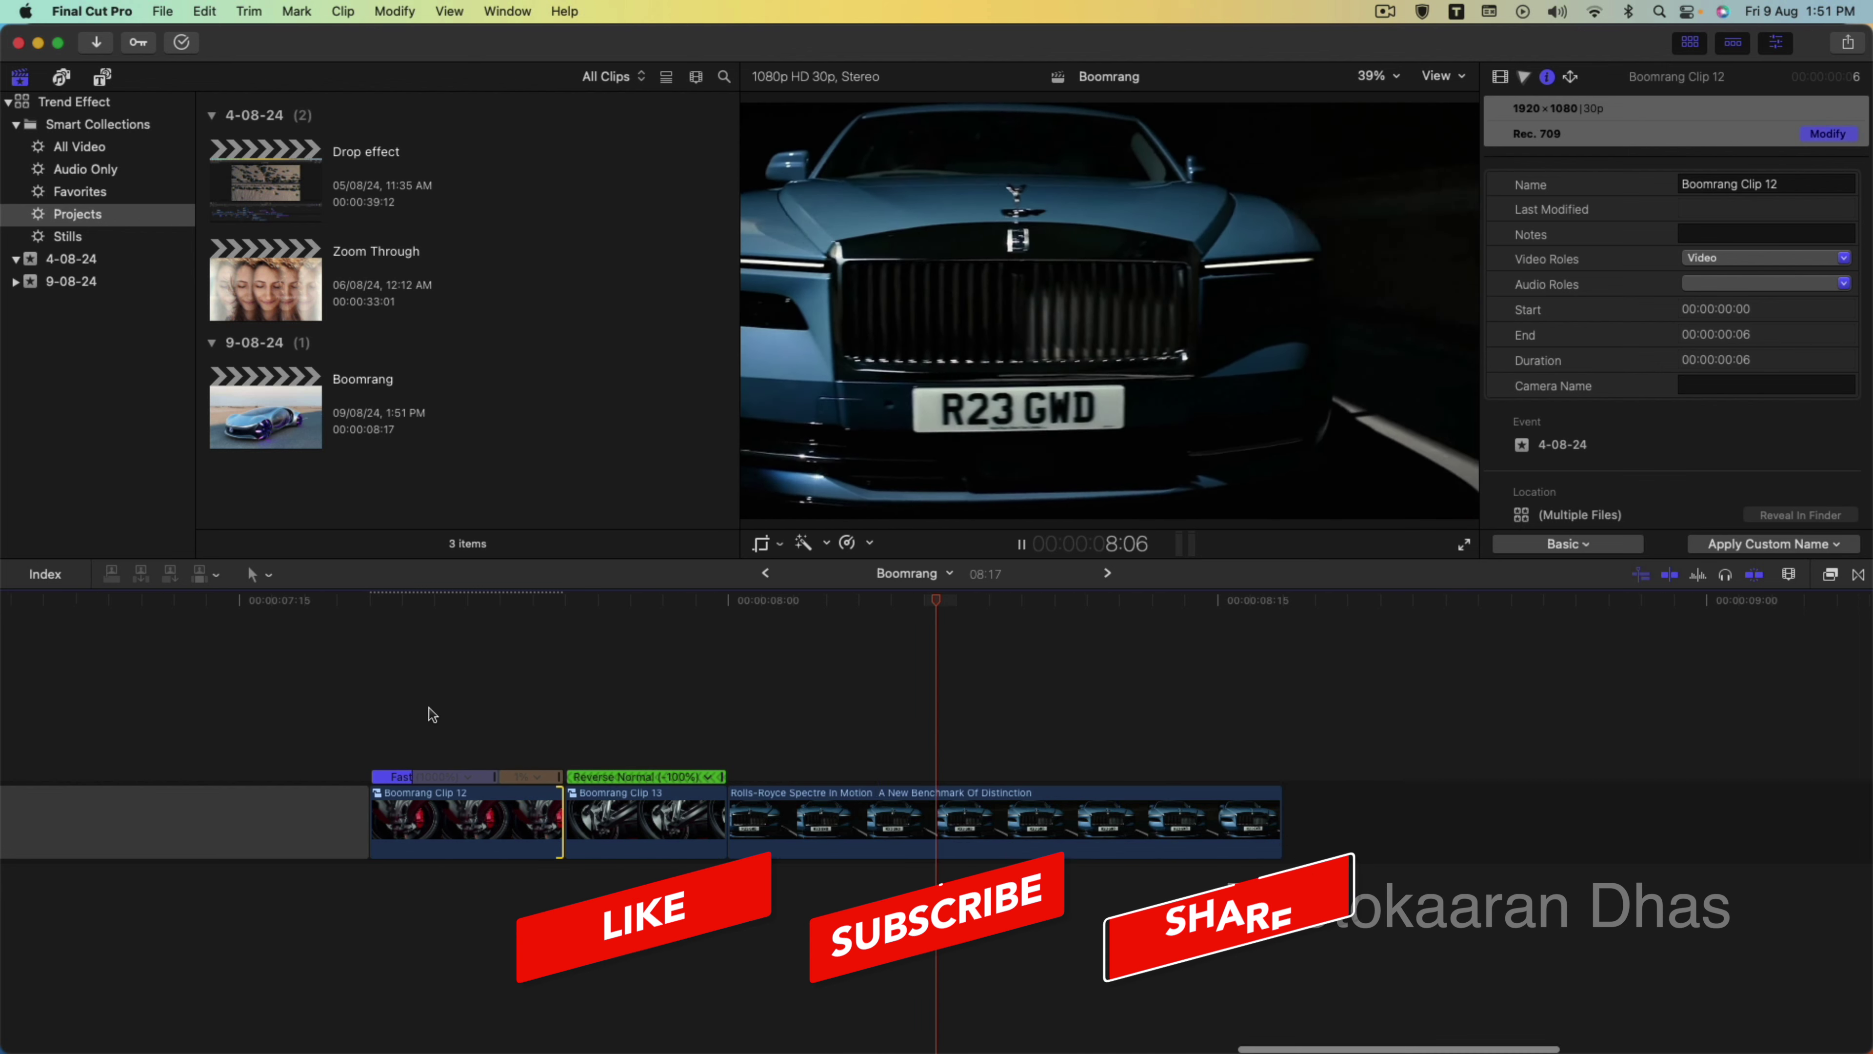
key("space")
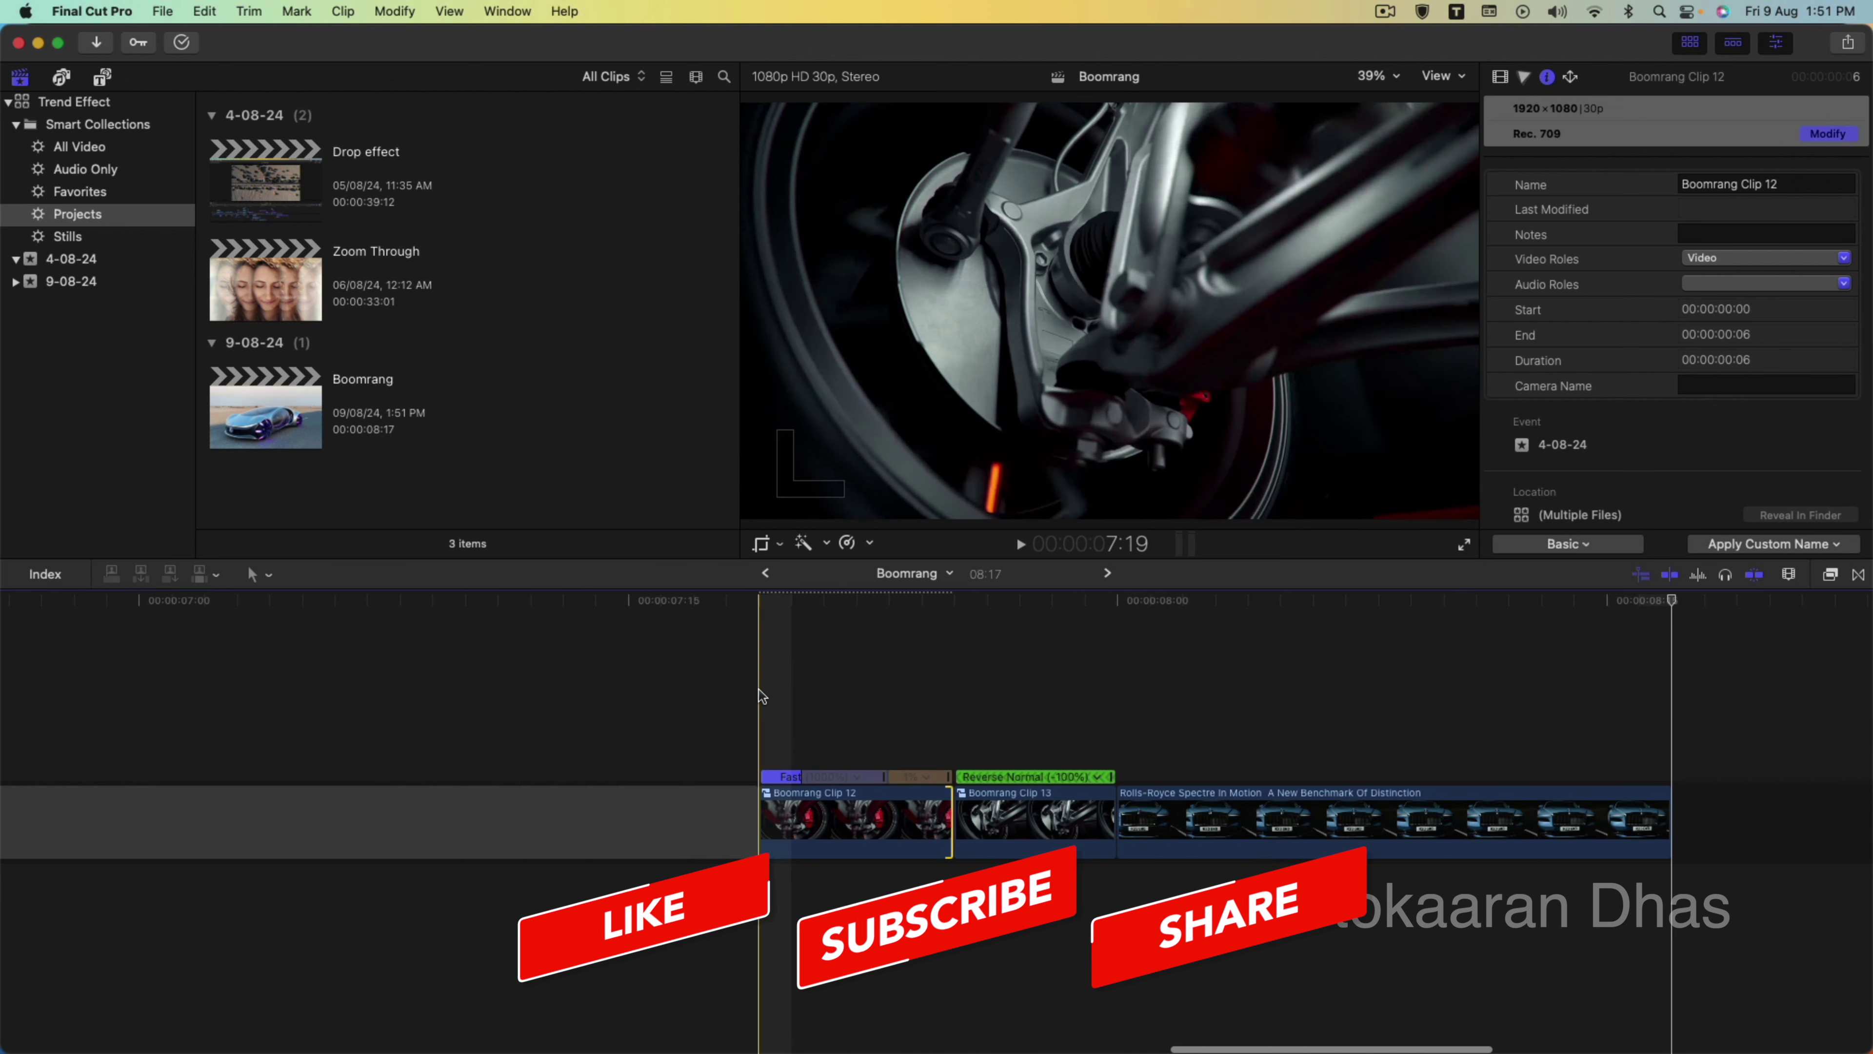
key("space")
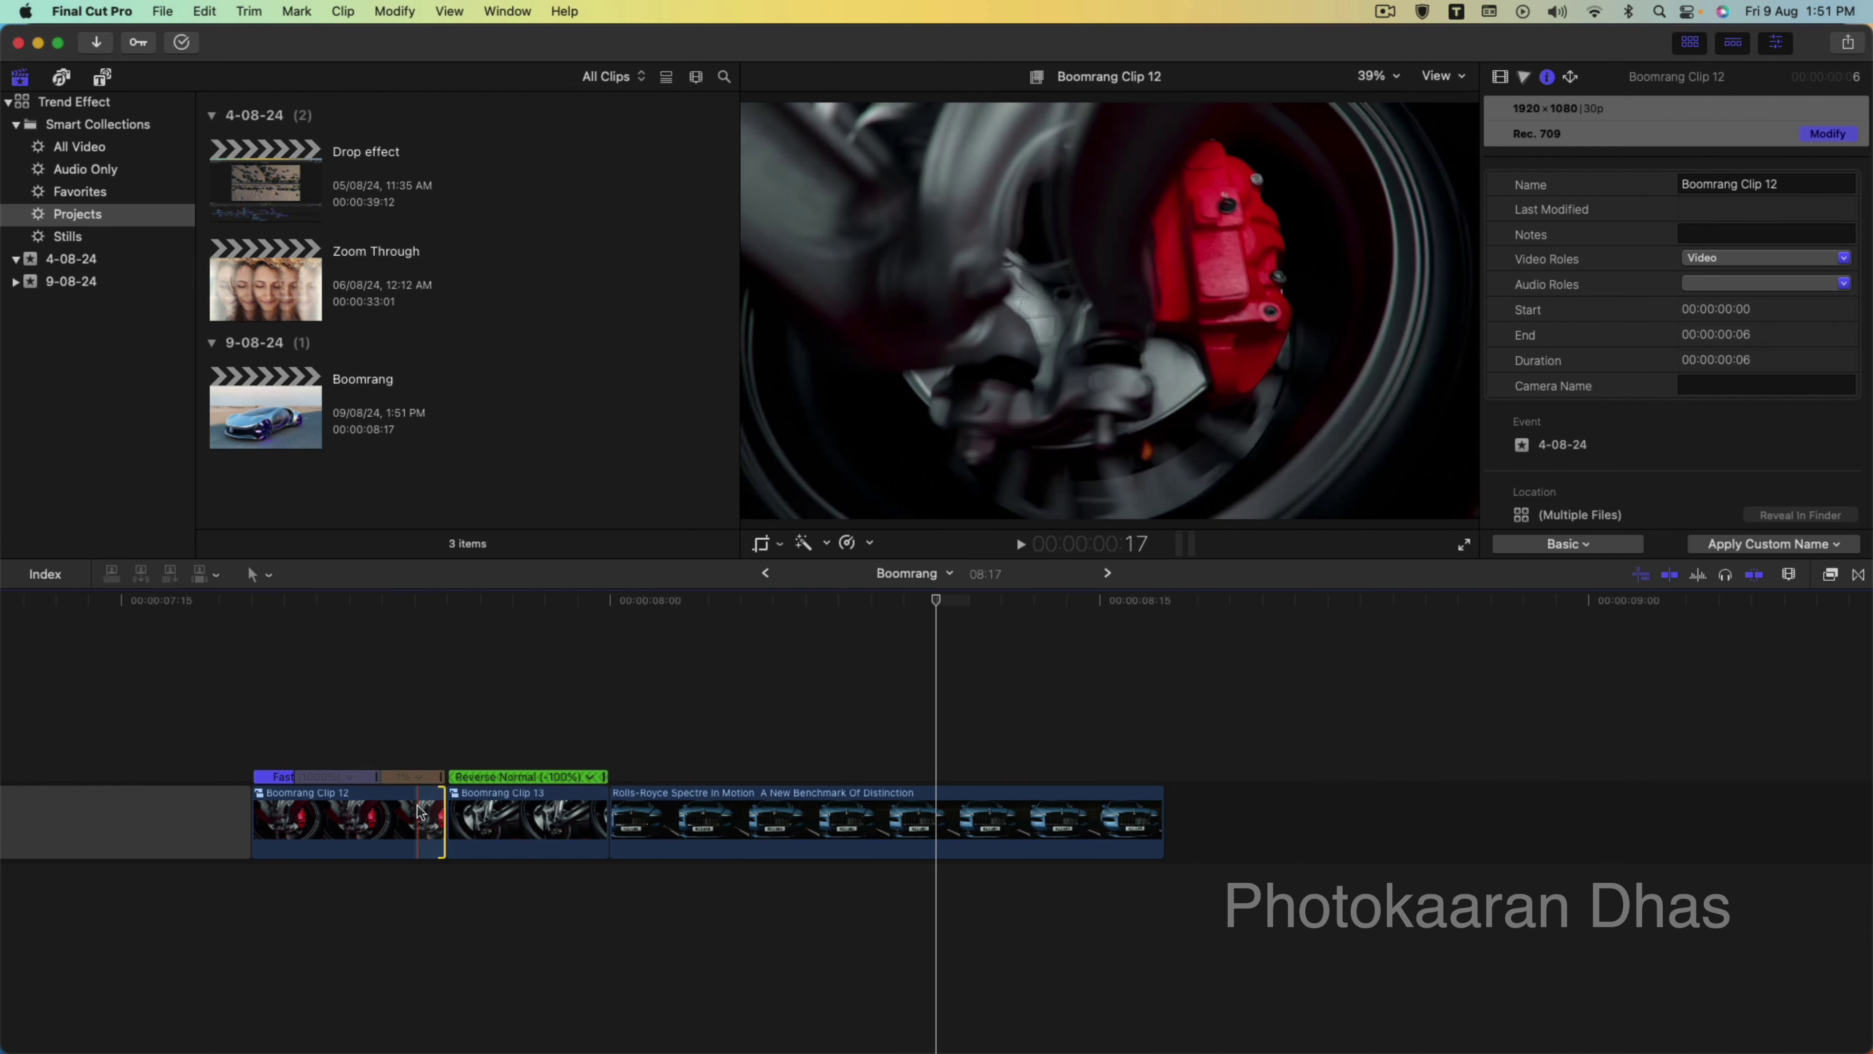
scroll(411, 819, "left", 4)
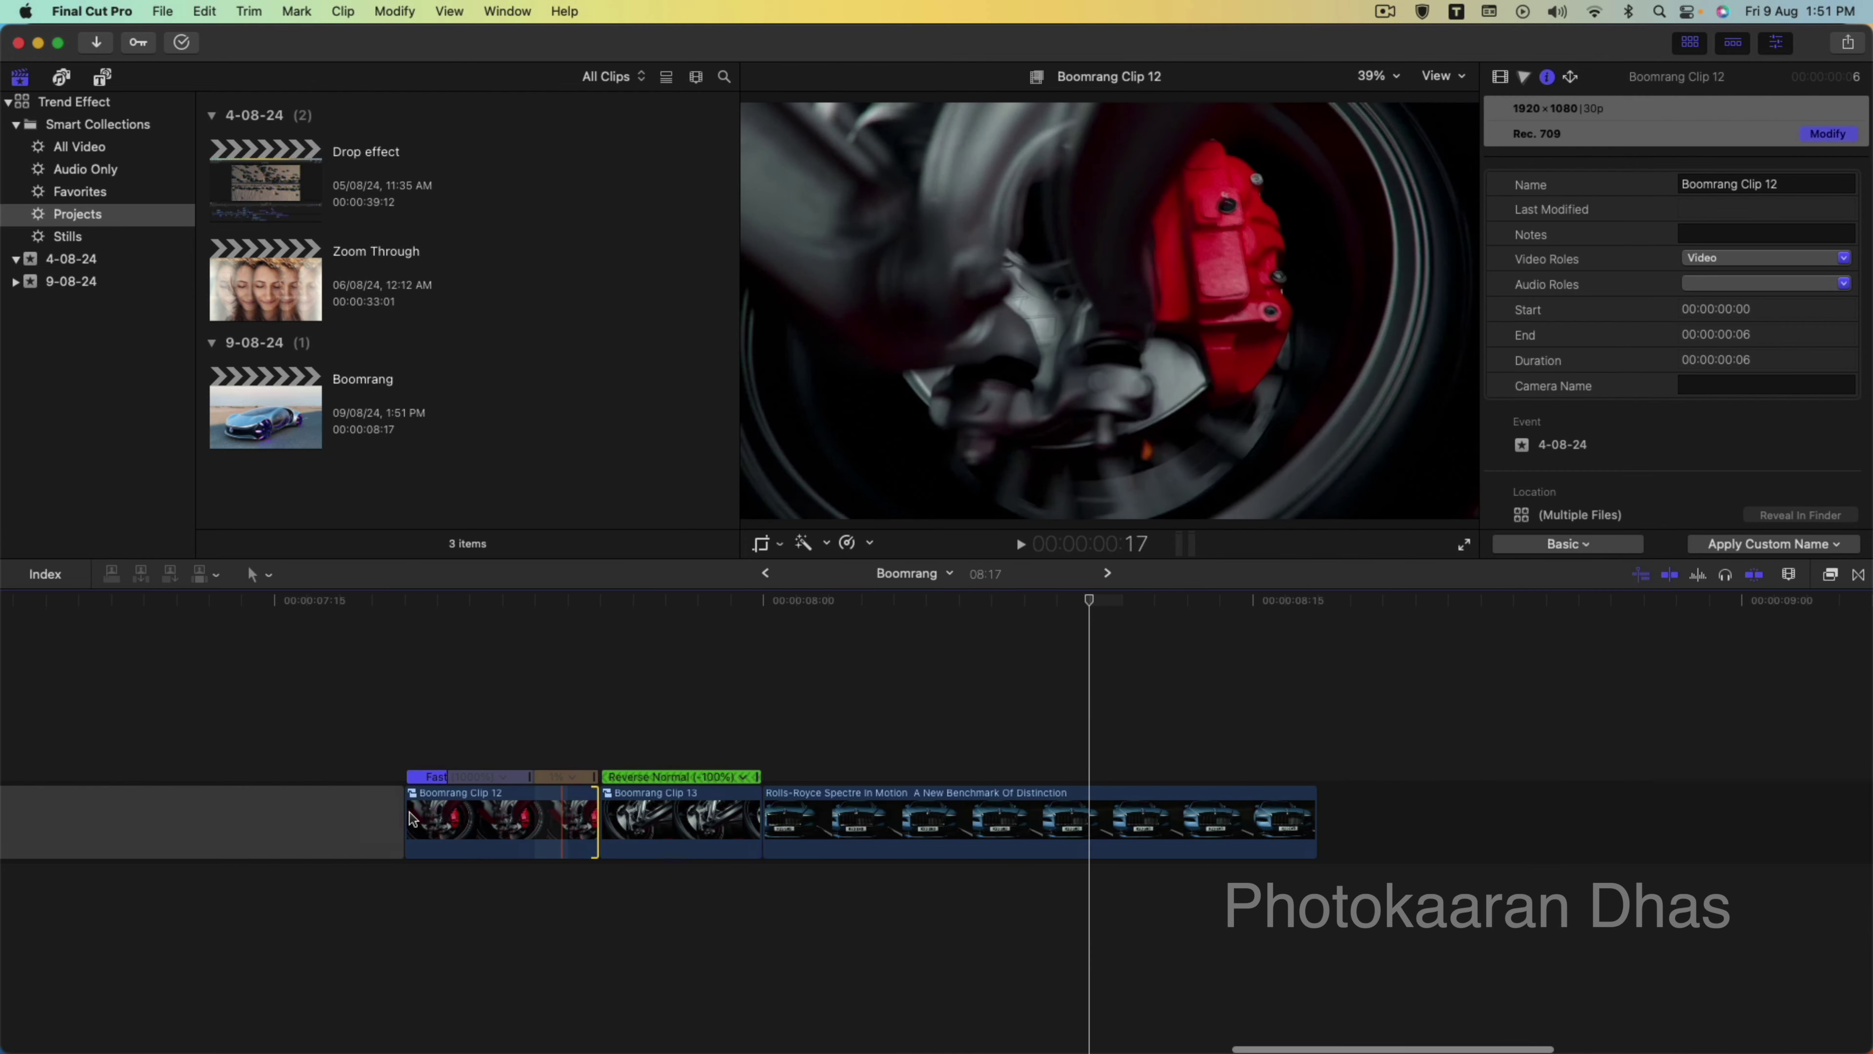
Apply a Ken Burns crop to the wheel footage inside Boomrang Clip 12, then return to the project.
left_click(519, 826)
double_click(518, 826)
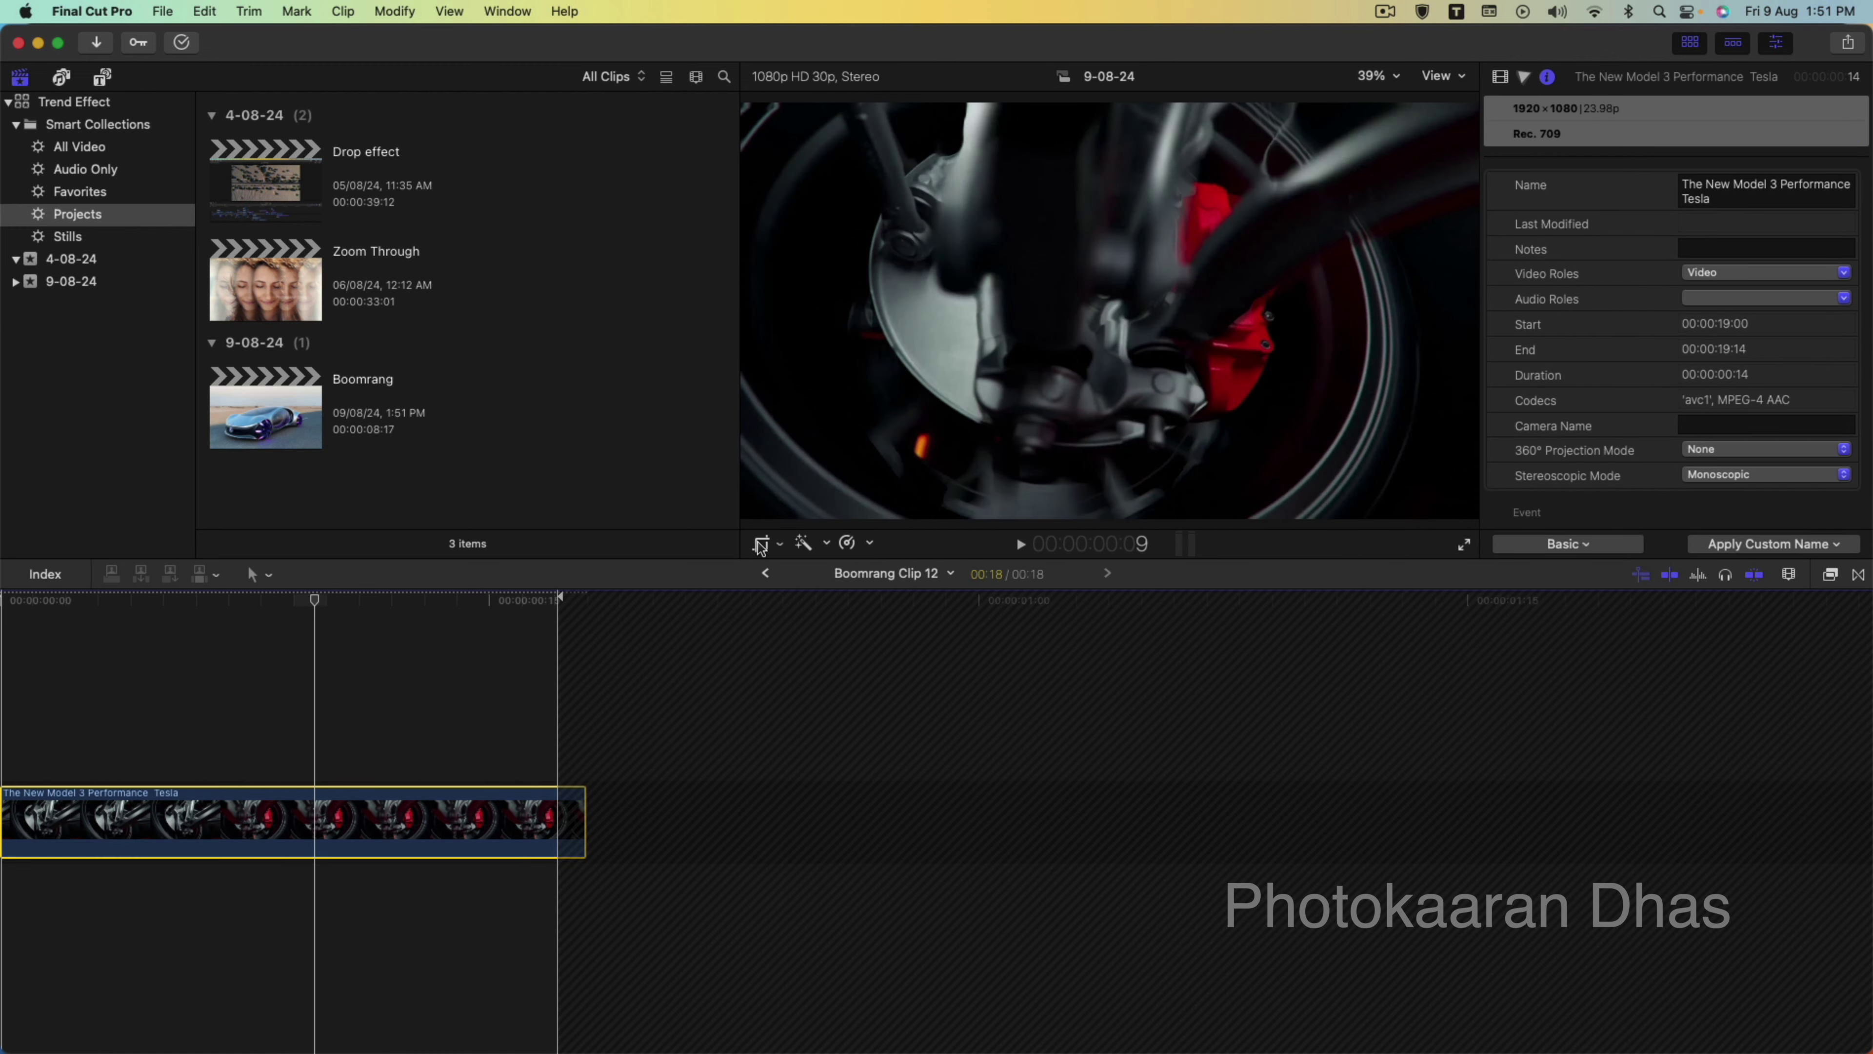
left_click(761, 543)
left_click(1155, 507)
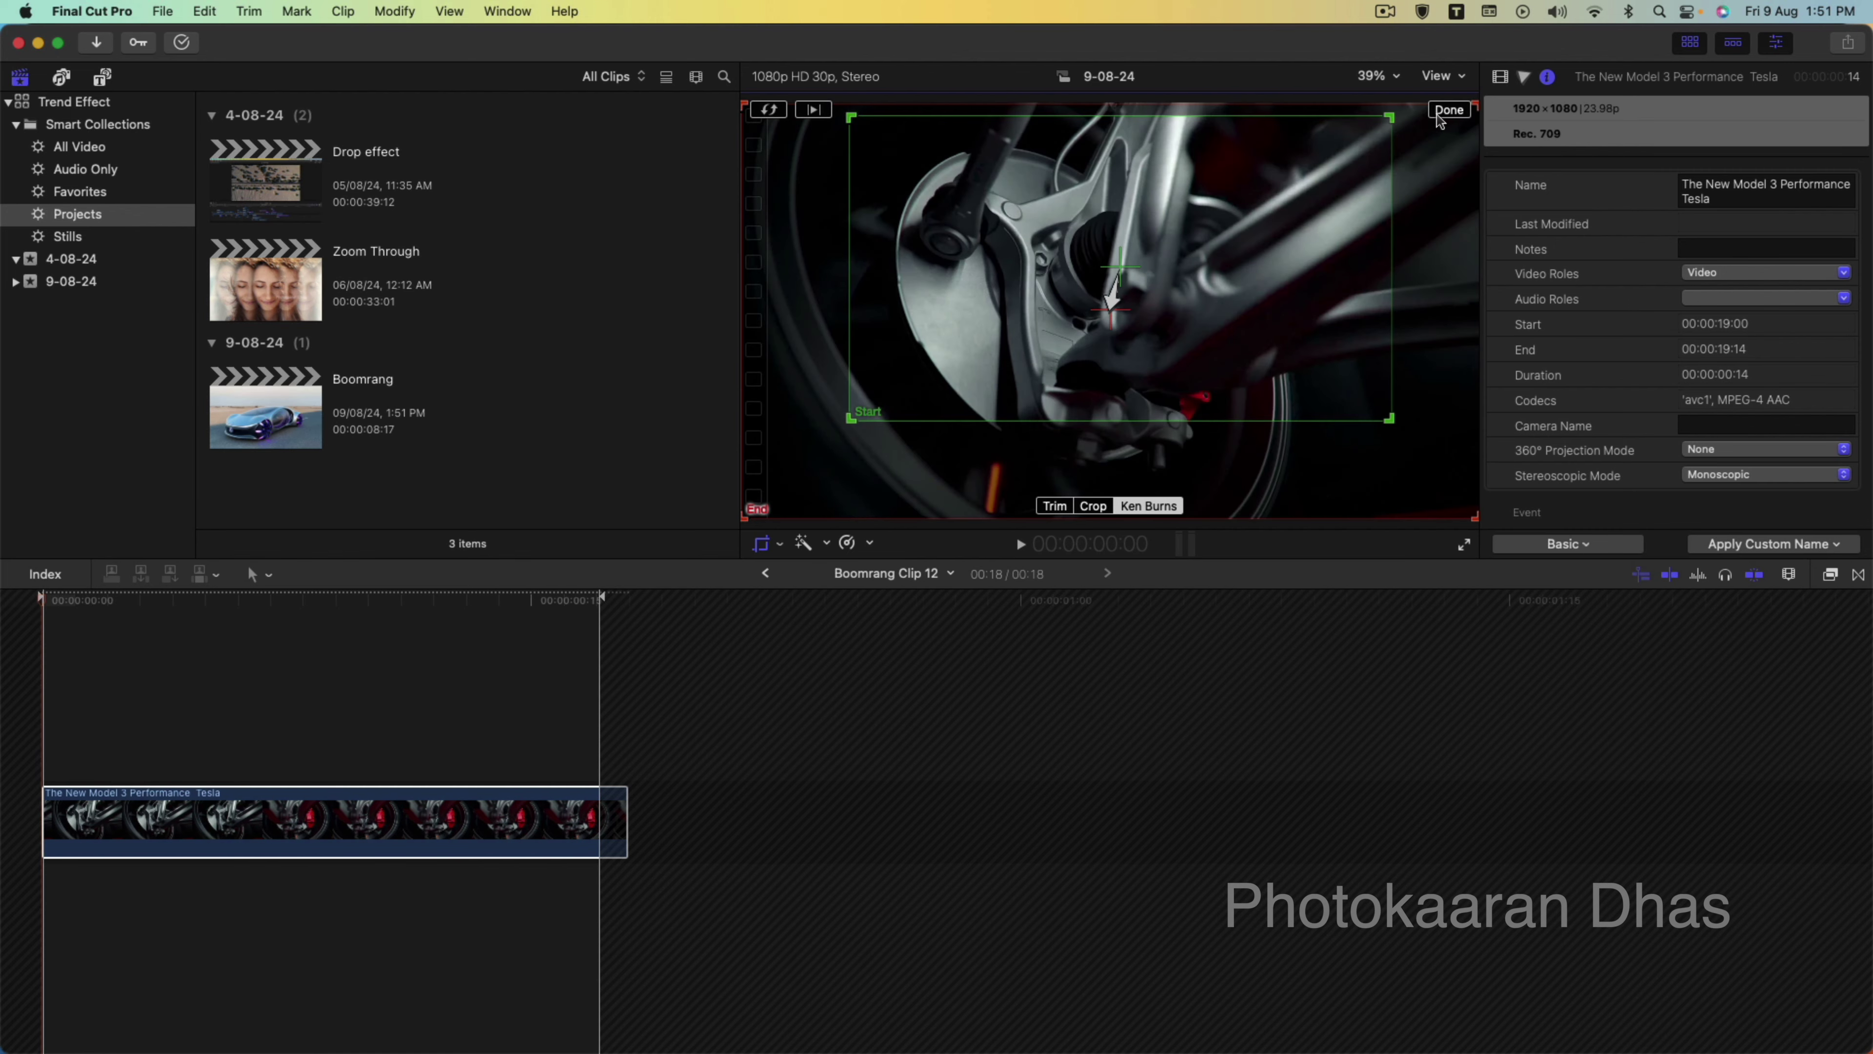
left_click(1447, 111)
left_click(765, 573)
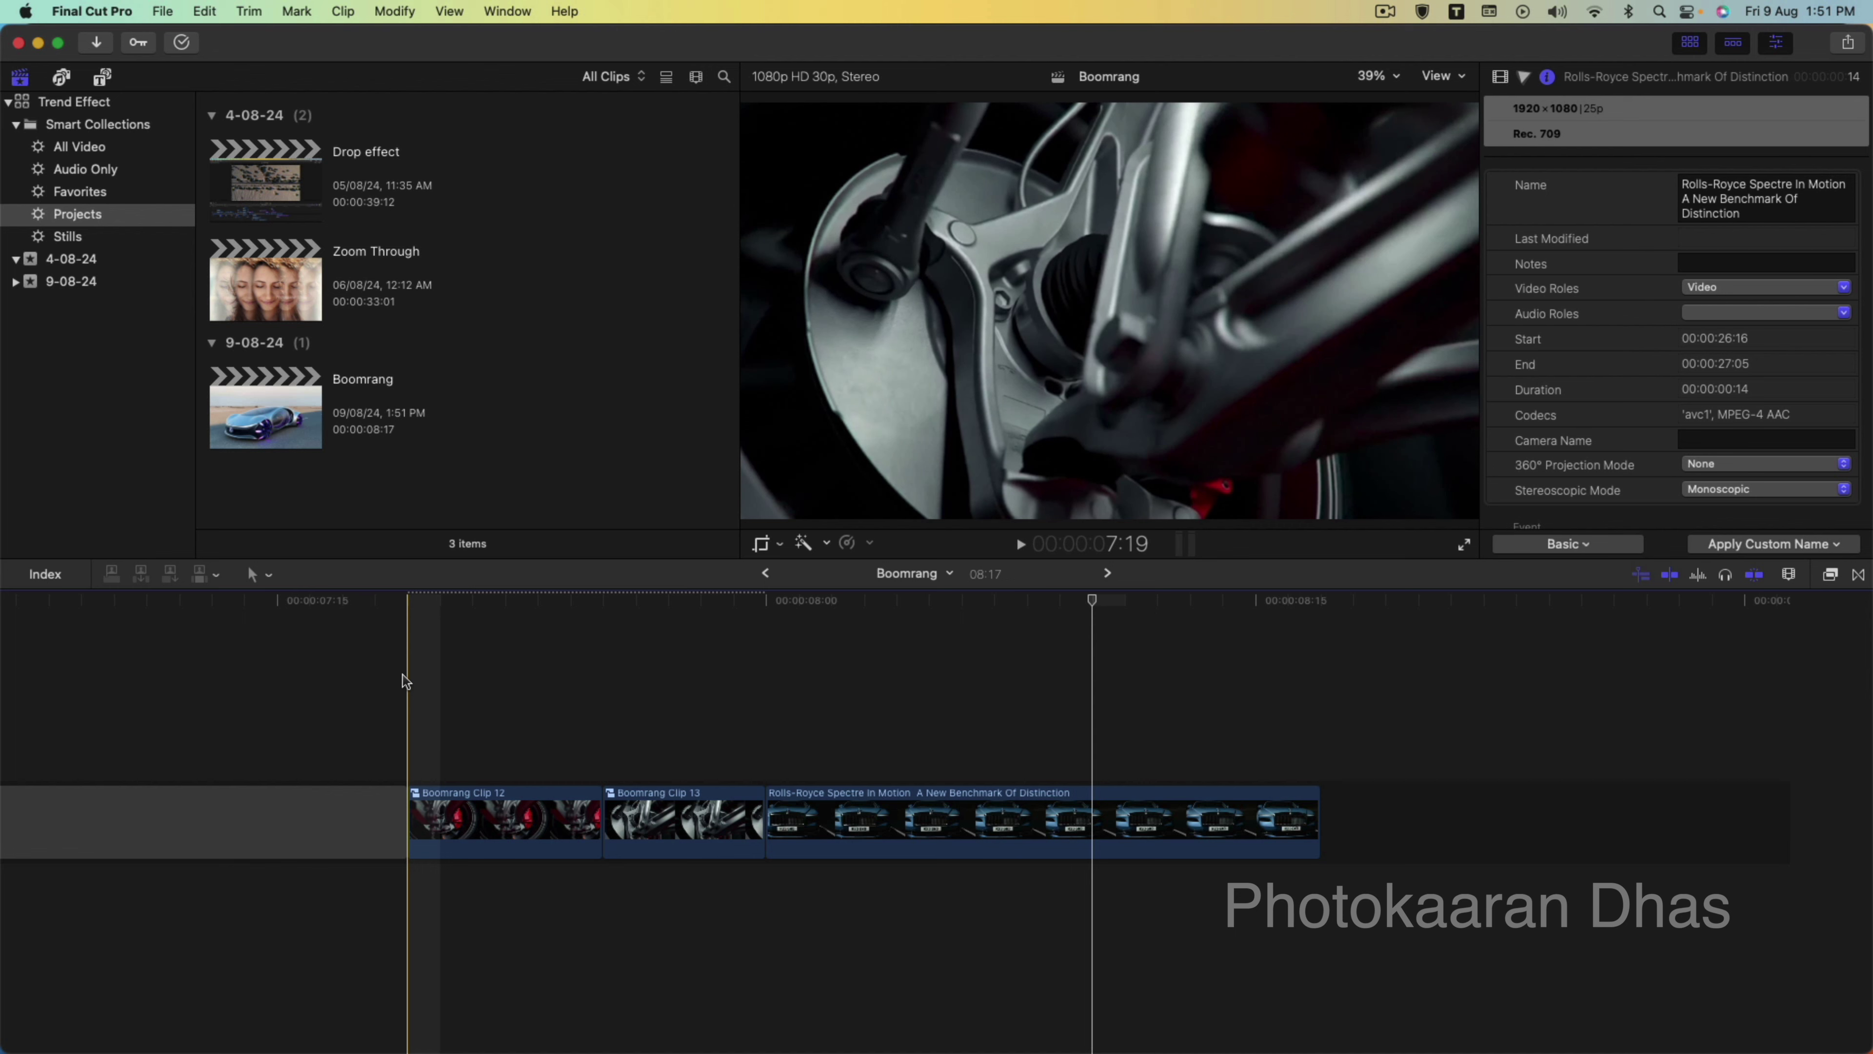
key("space")
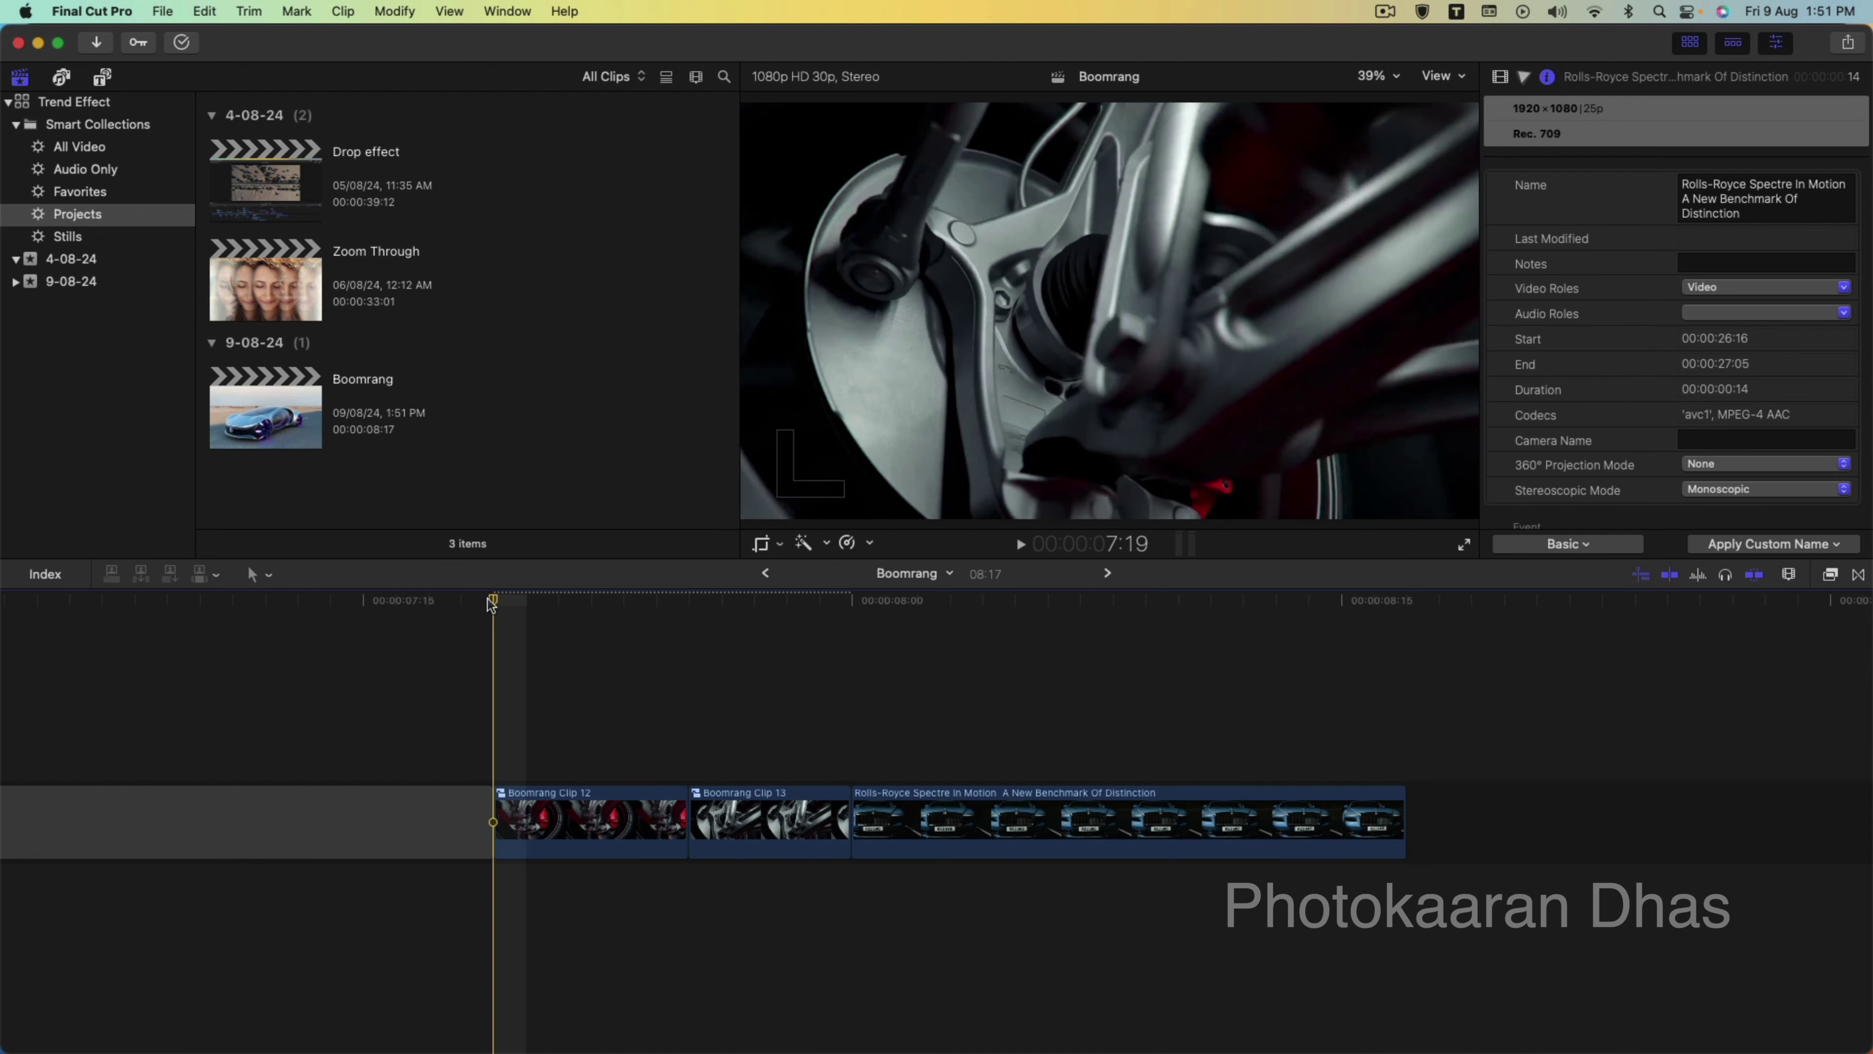
left_click(1177, 600)
left_click(977, 836)
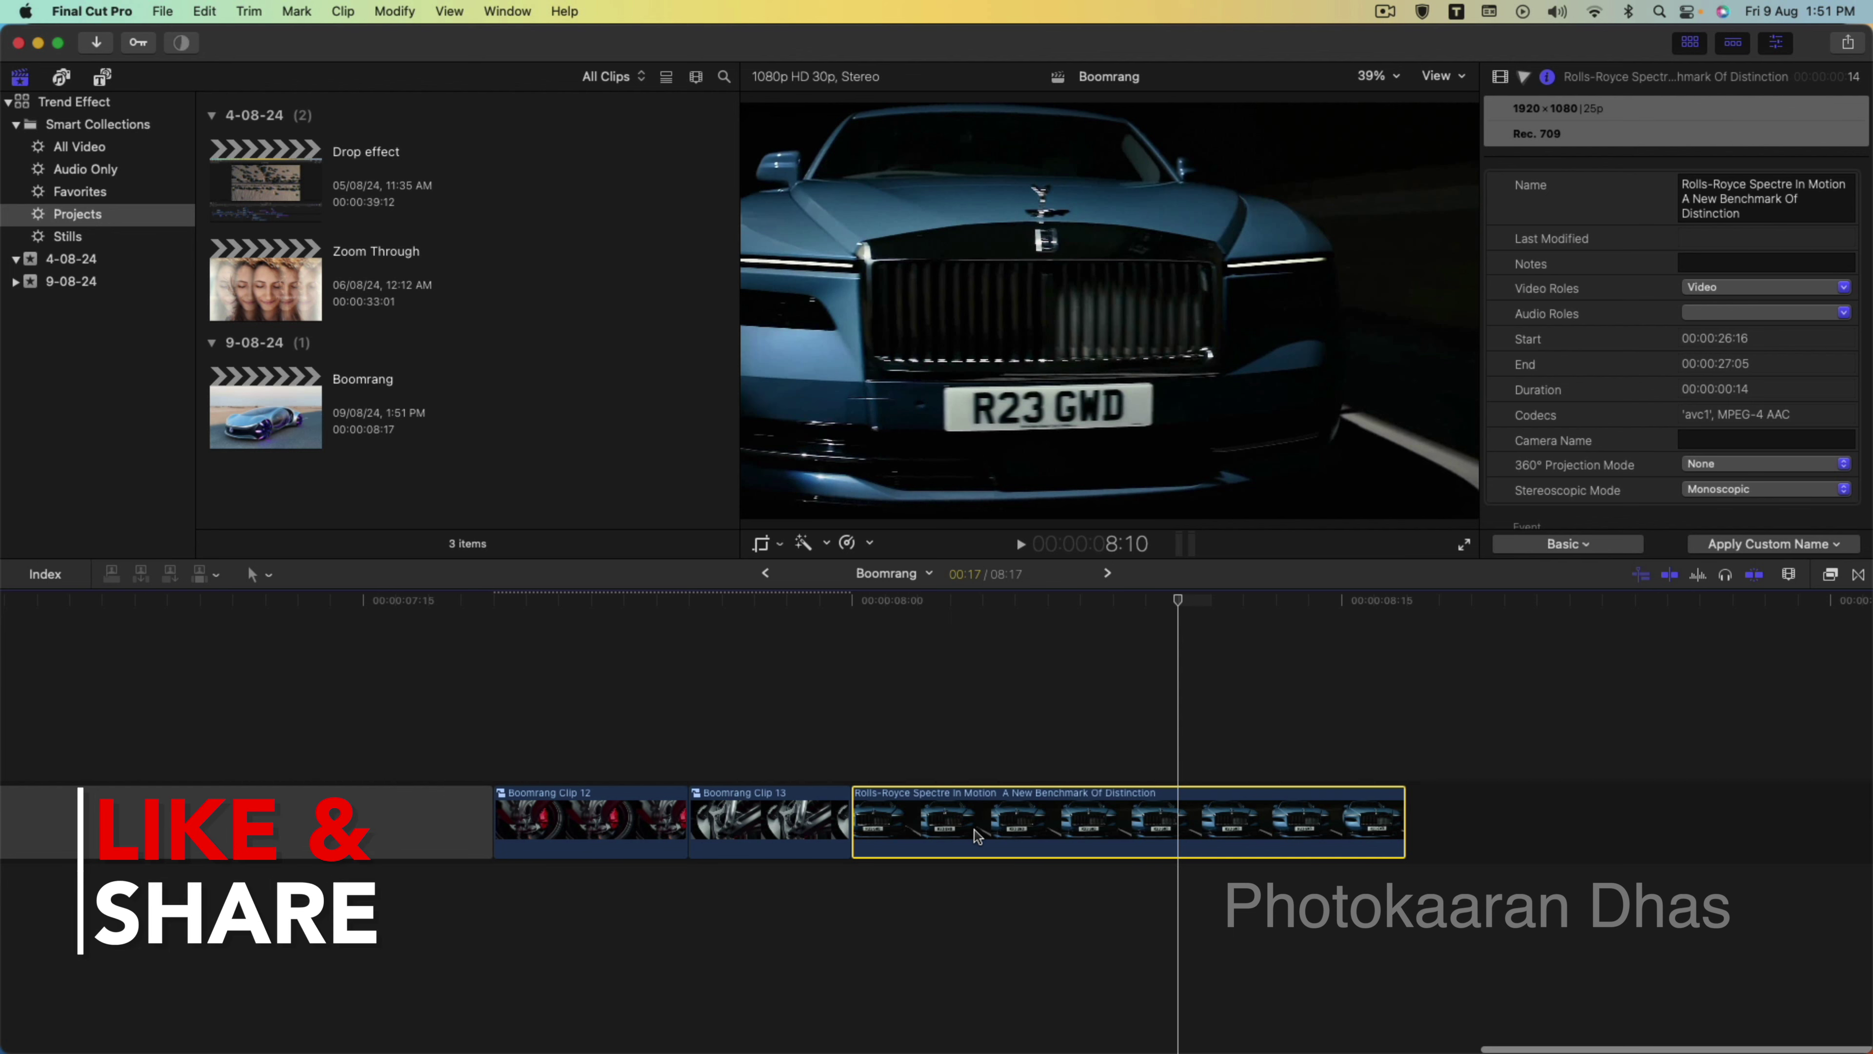
left_click(868, 544)
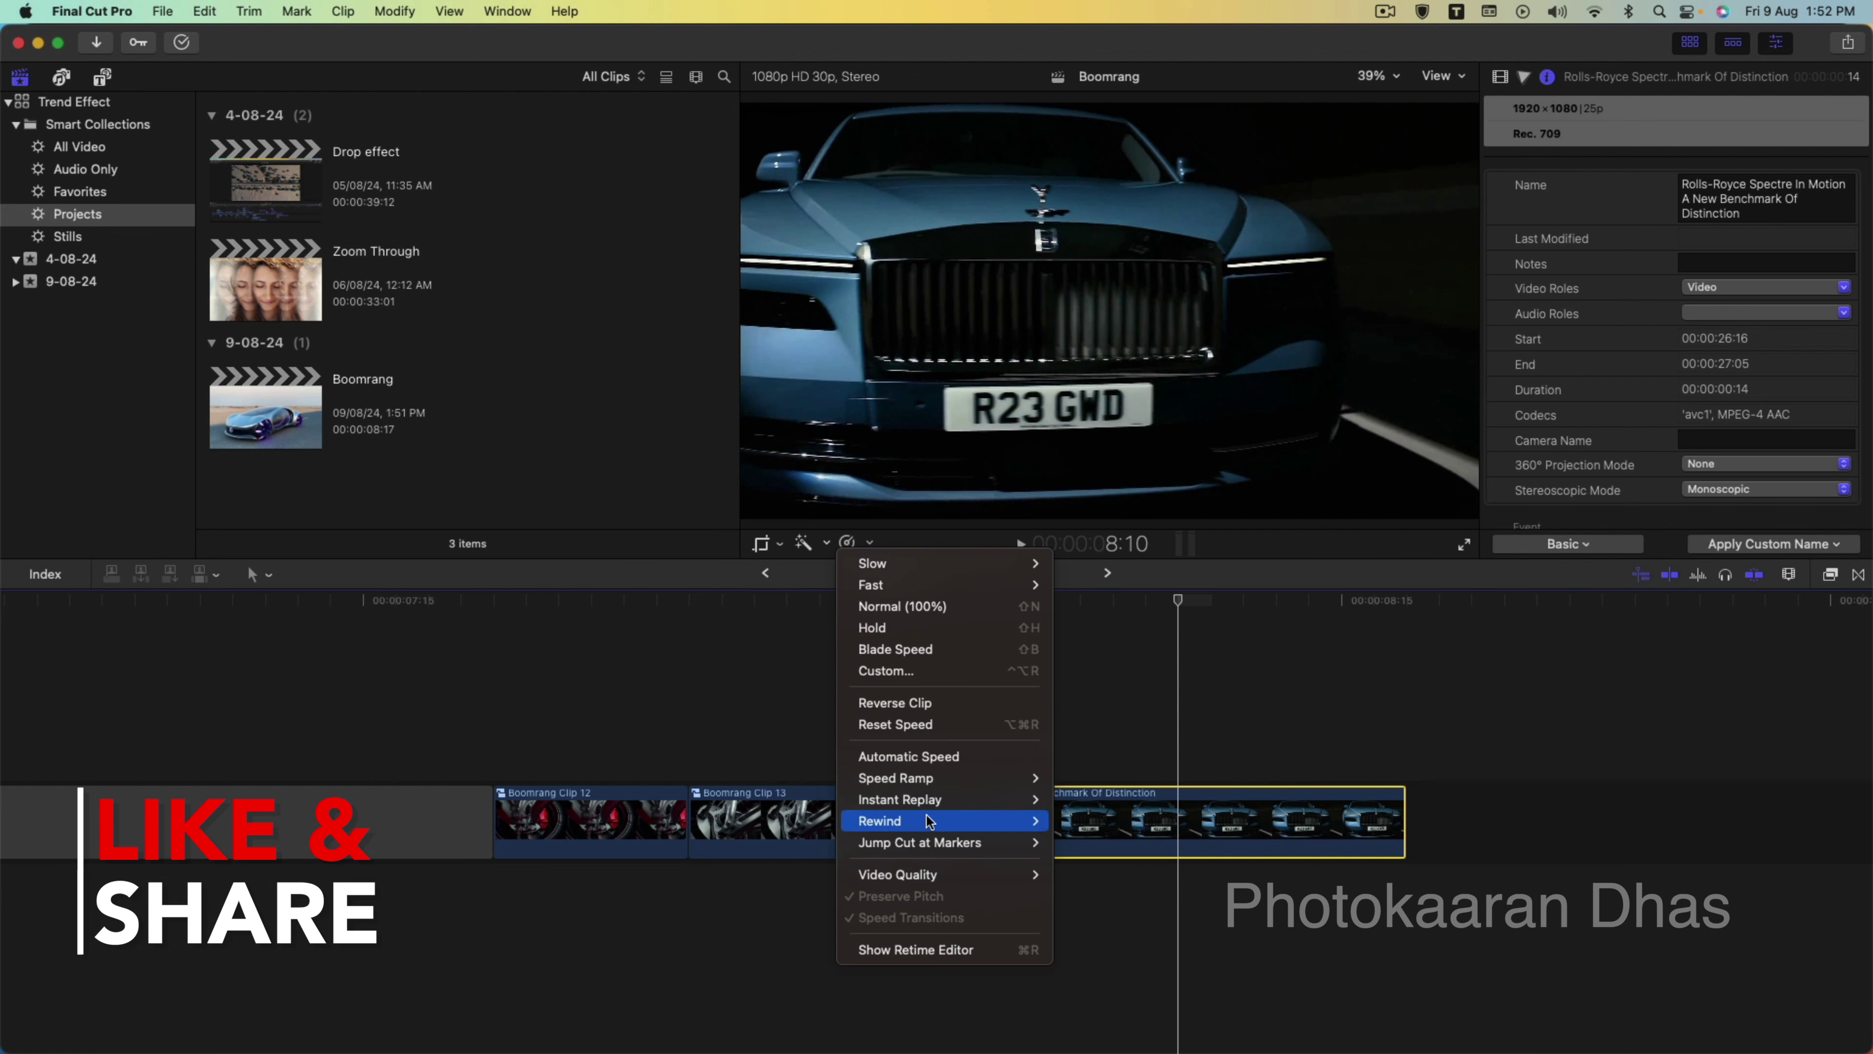
mouse_move(936, 874)
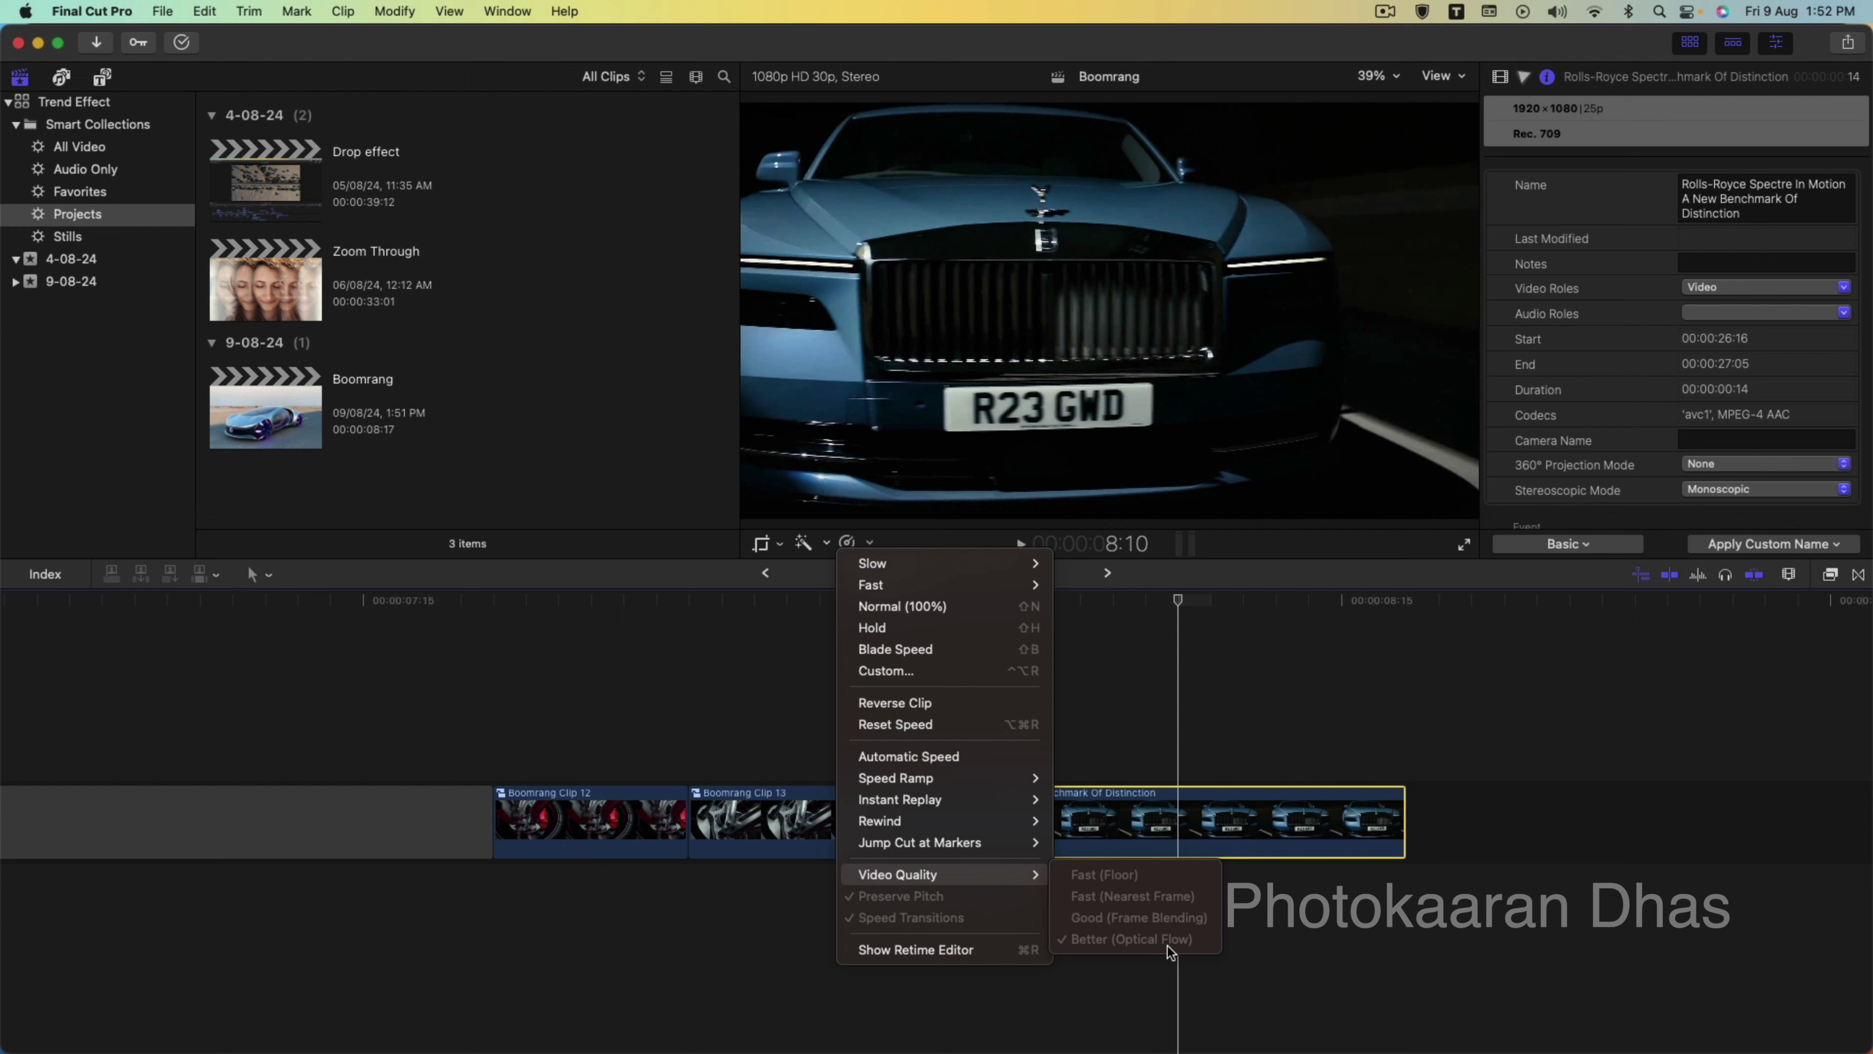
left_click(1171, 833)
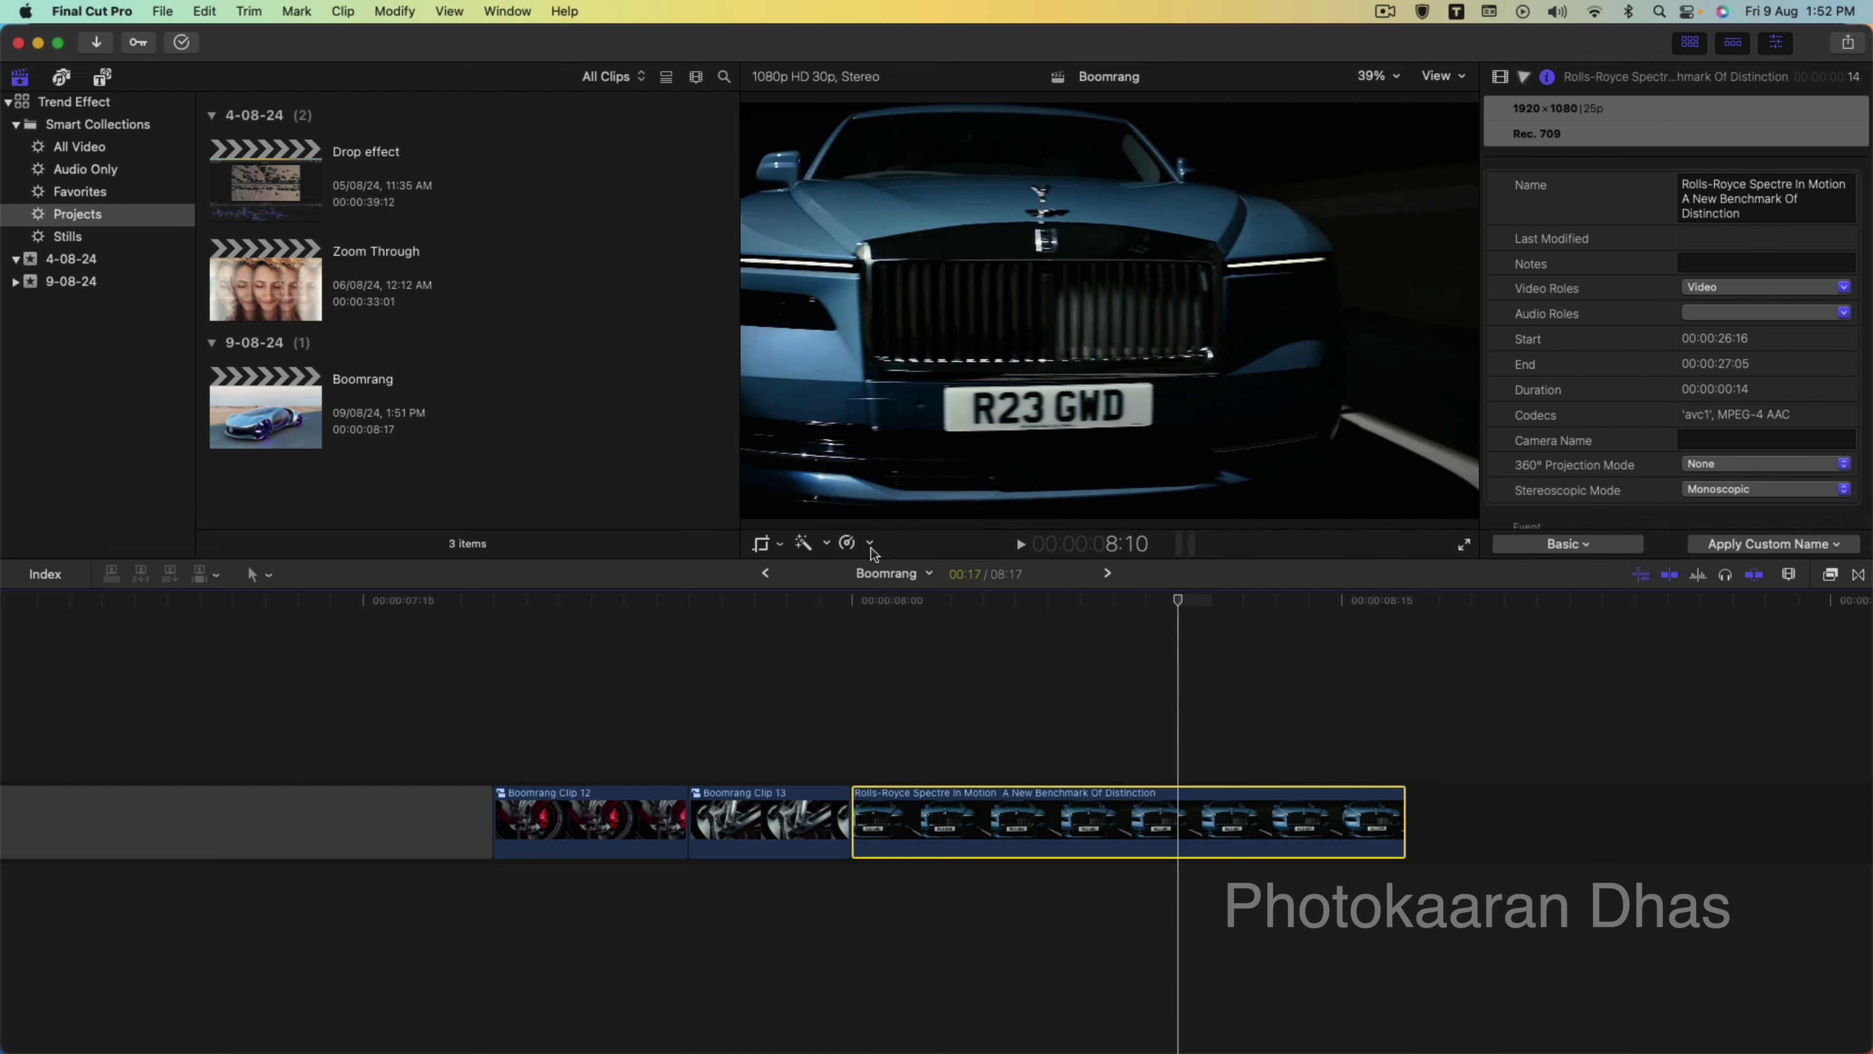
Wrap the Rolls-Royce Spectre clip in a new compound clip called Boomrang Clip 14.
right_click(968, 856)
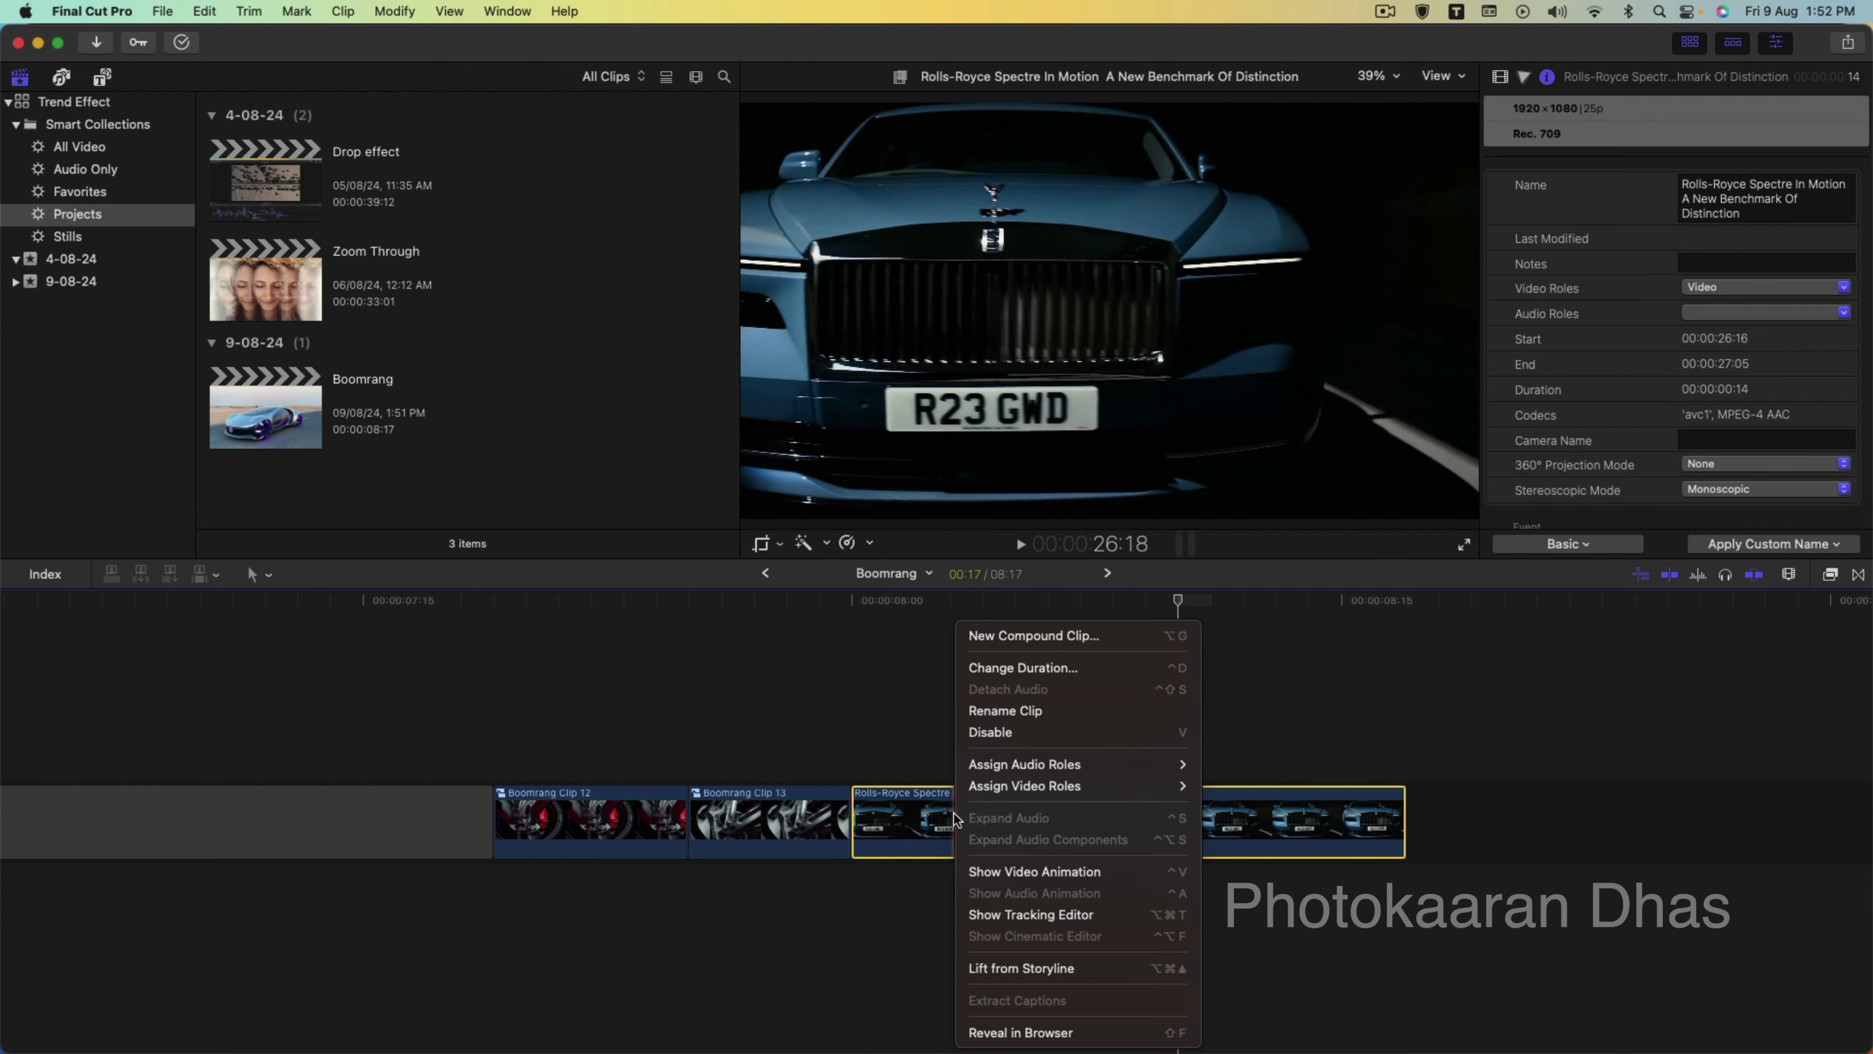
left_click(1037, 637)
left_click(1205, 582)
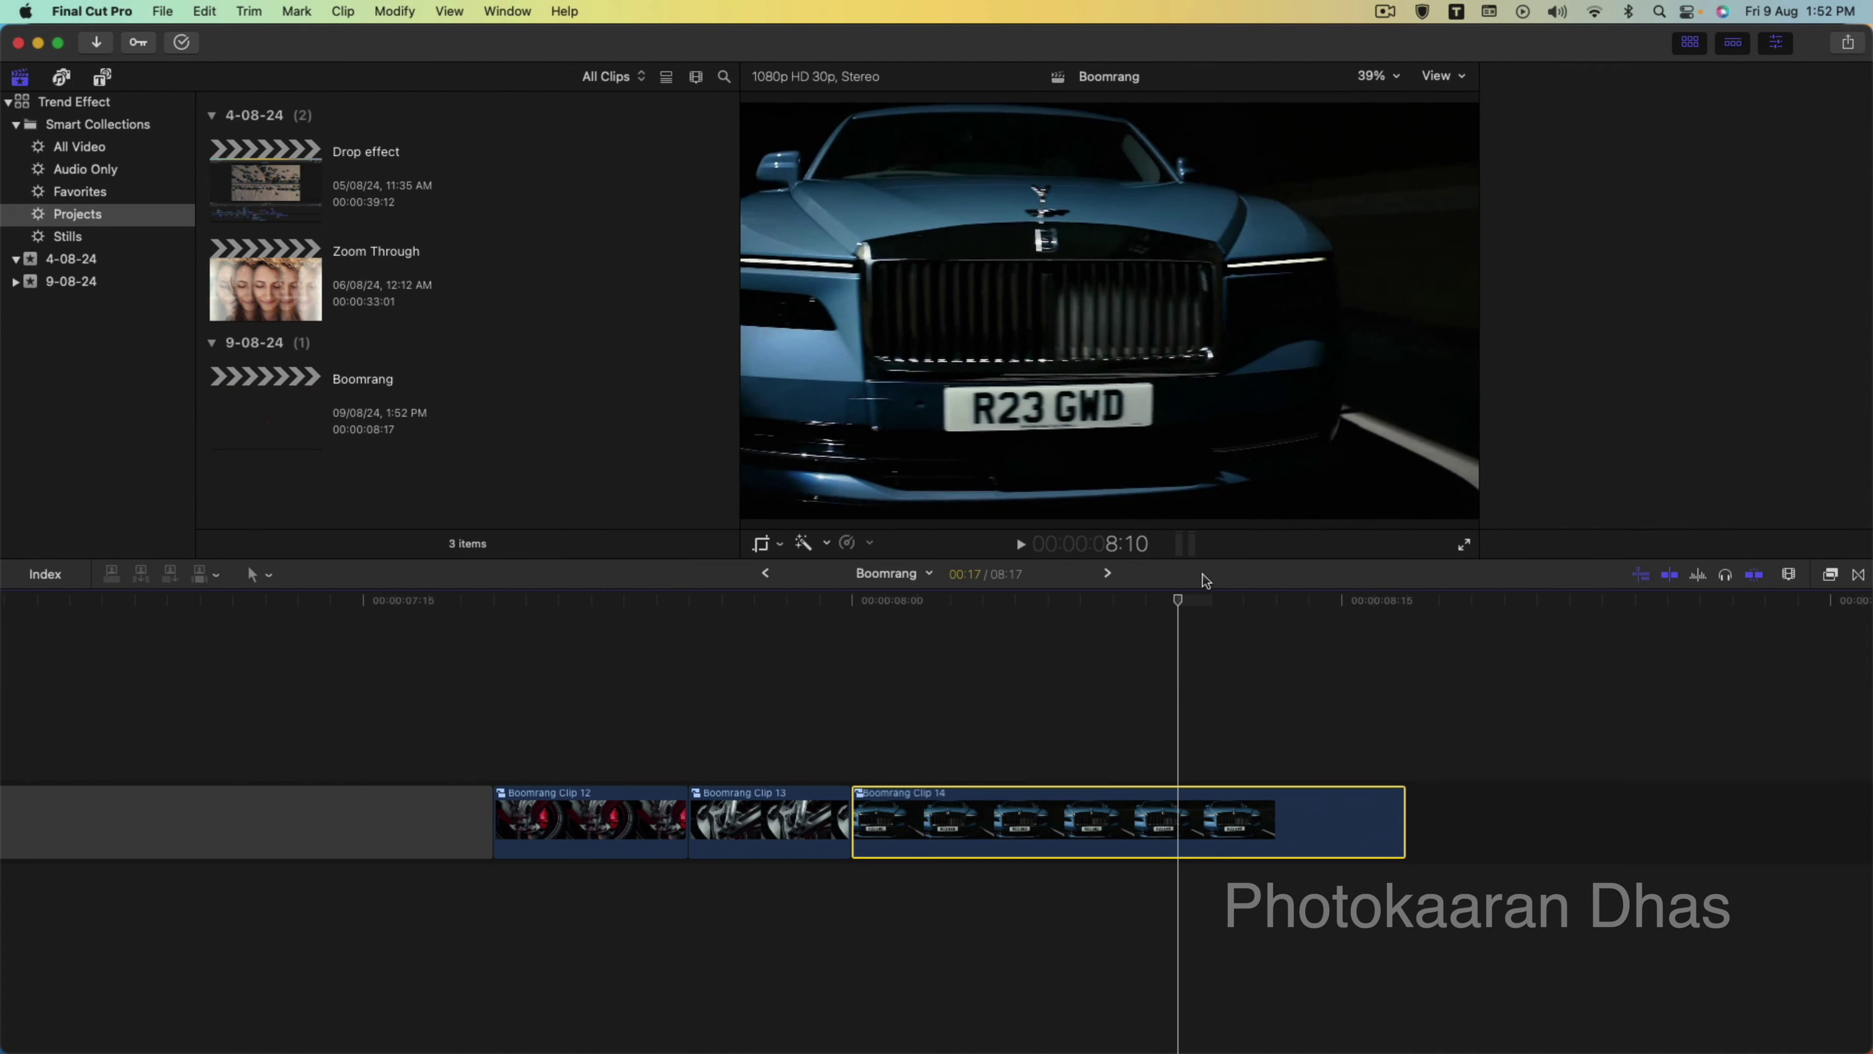
Blade Boomrang Clip 14's speed near its end and slow the final section to 20%.
left_click(1404, 600)
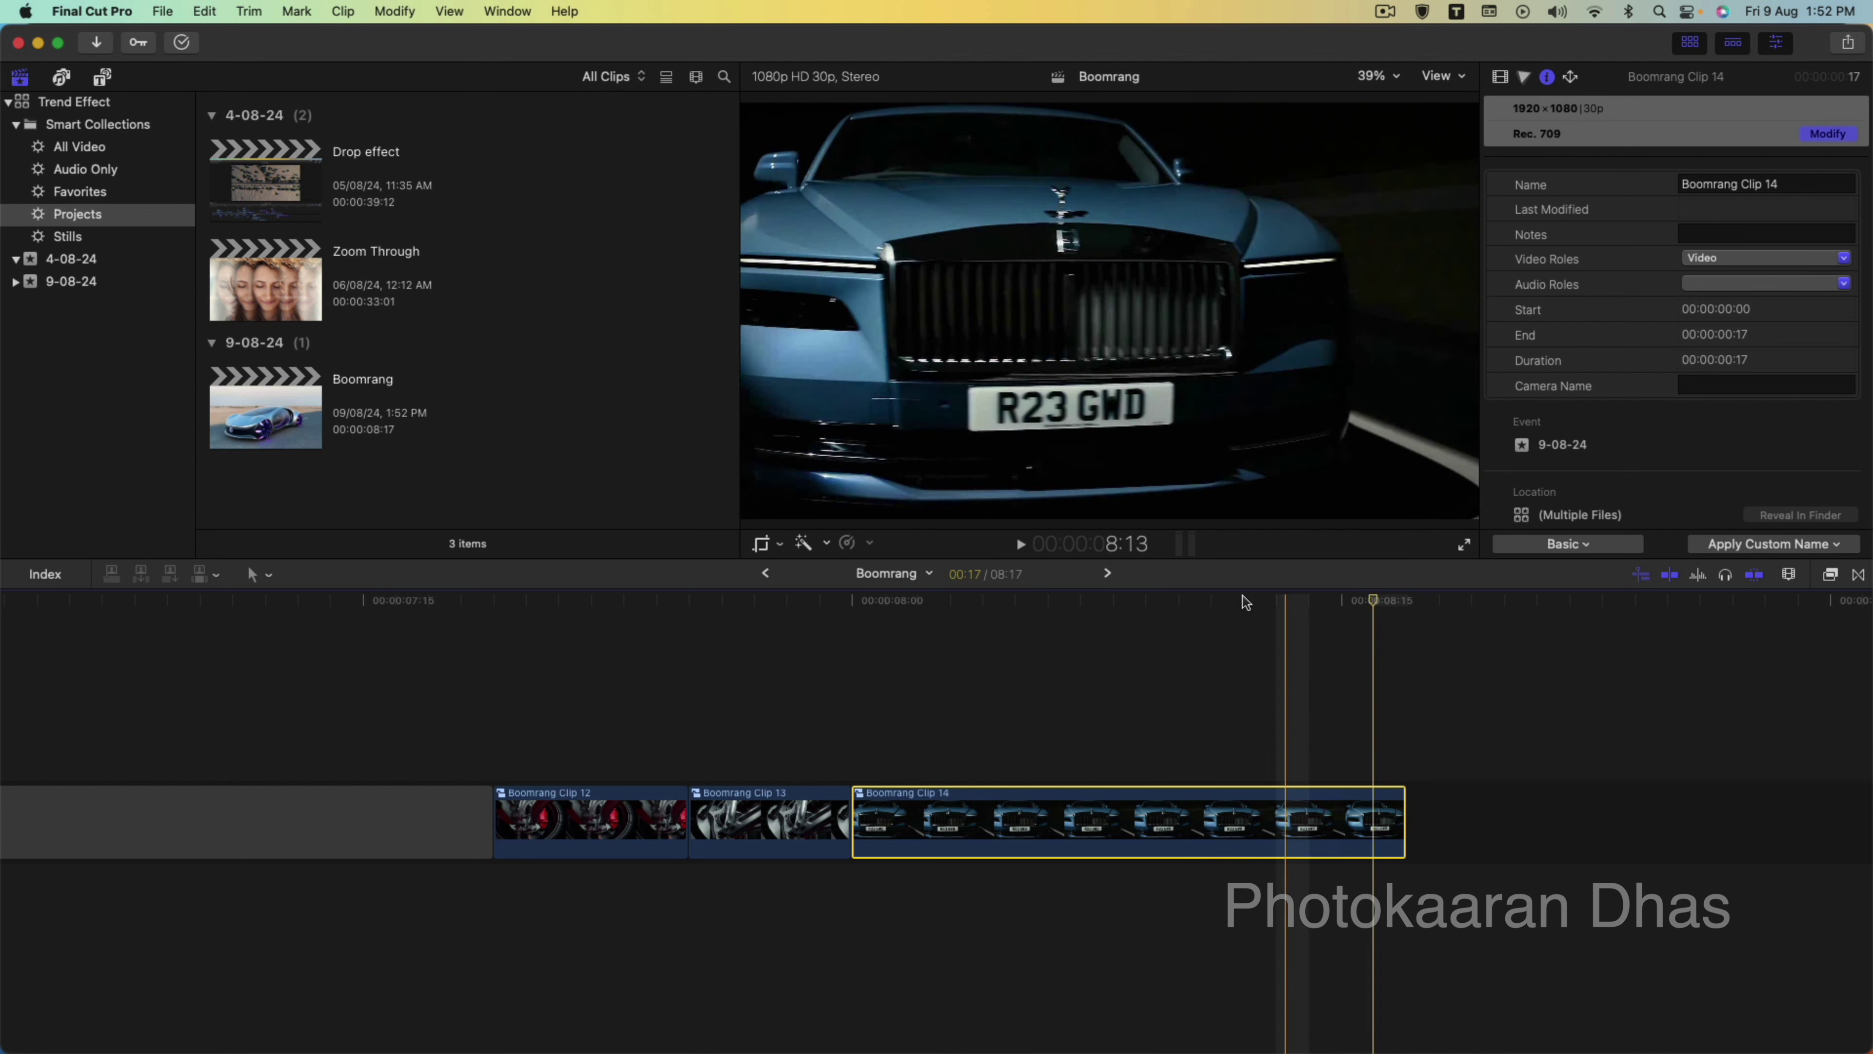
left_click(870, 544)
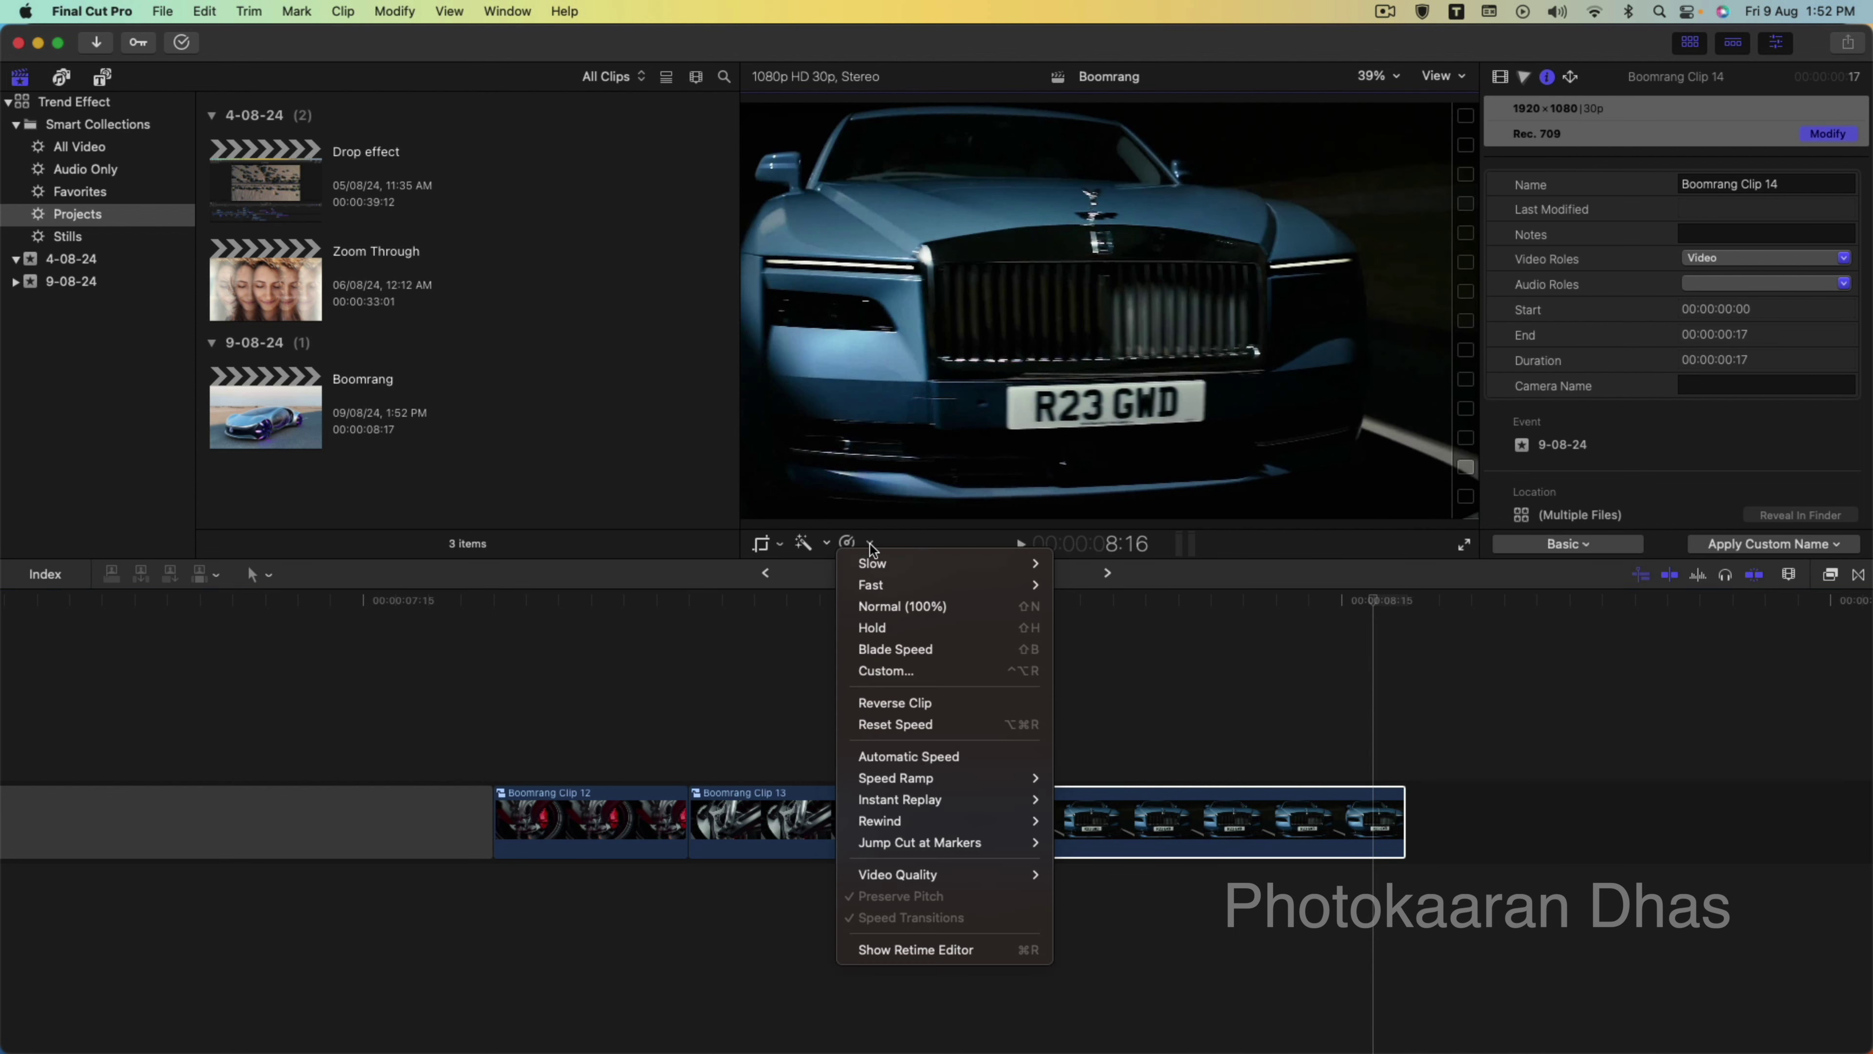
left_click(1018, 649)
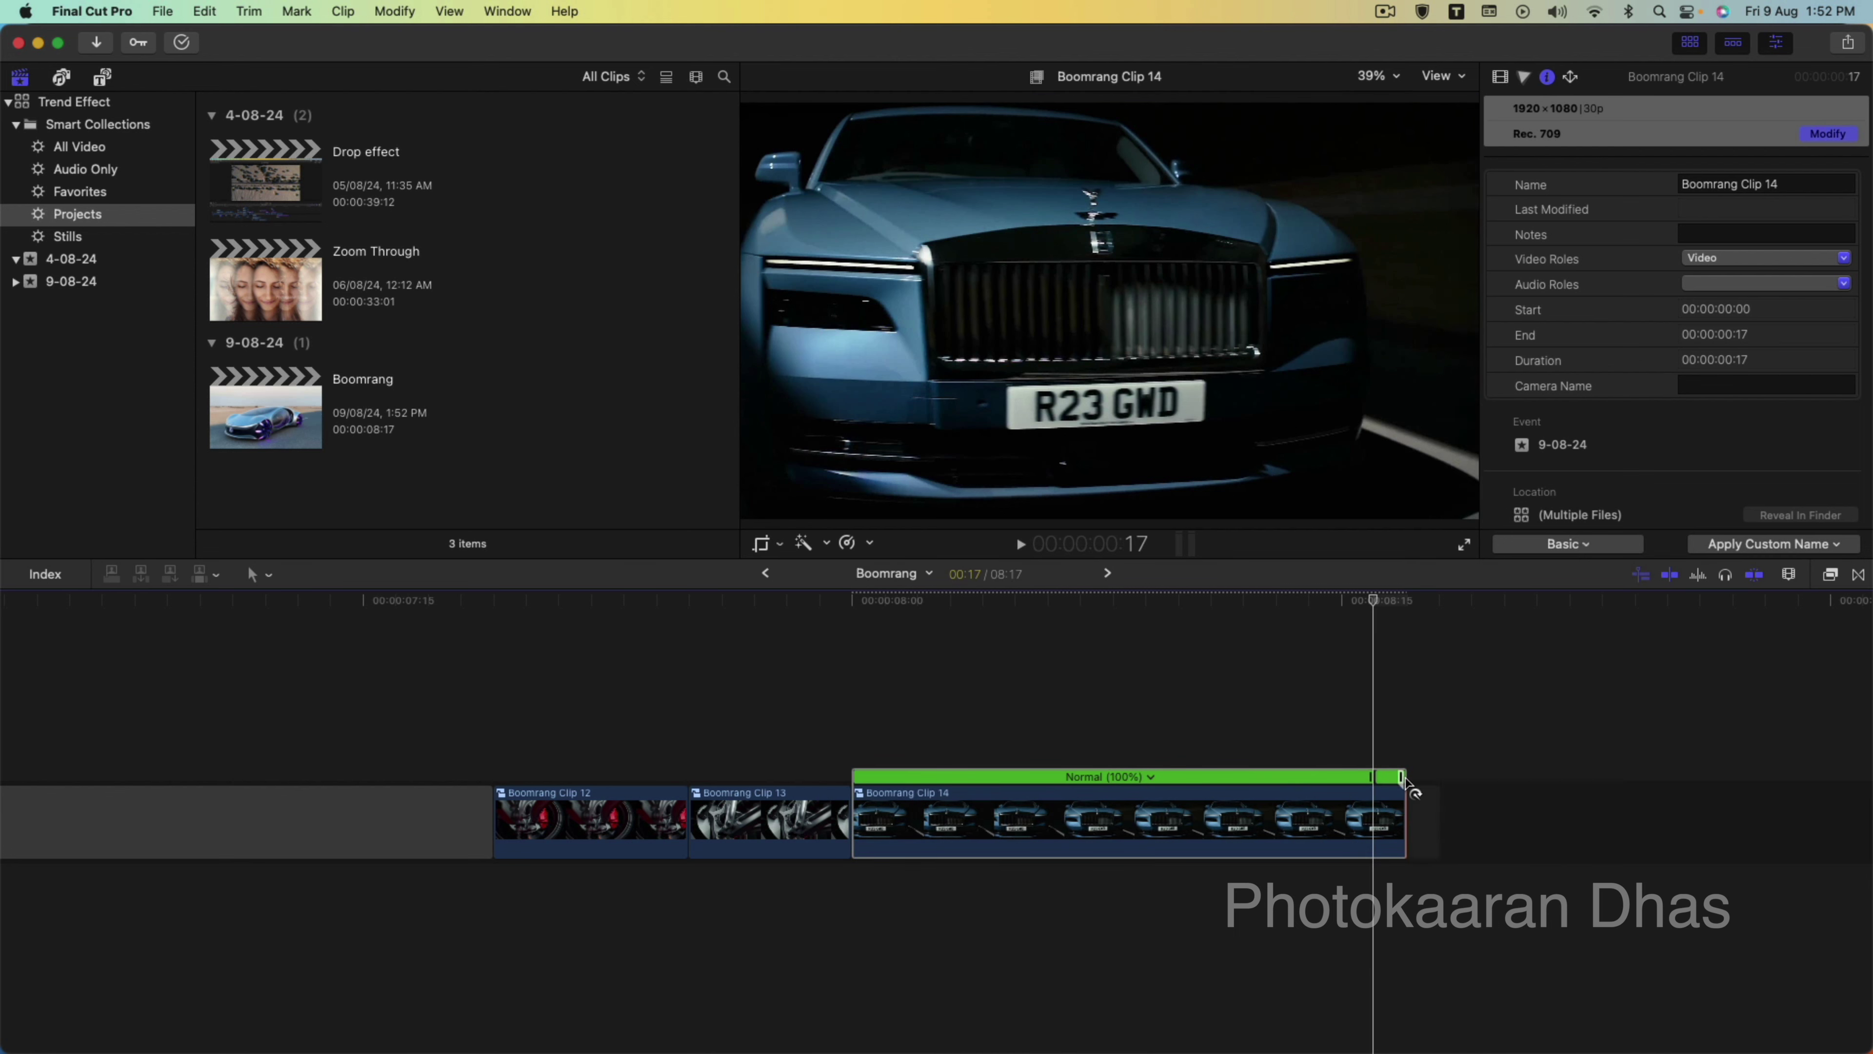
left_click_drag(1396, 784, 1531, 782)
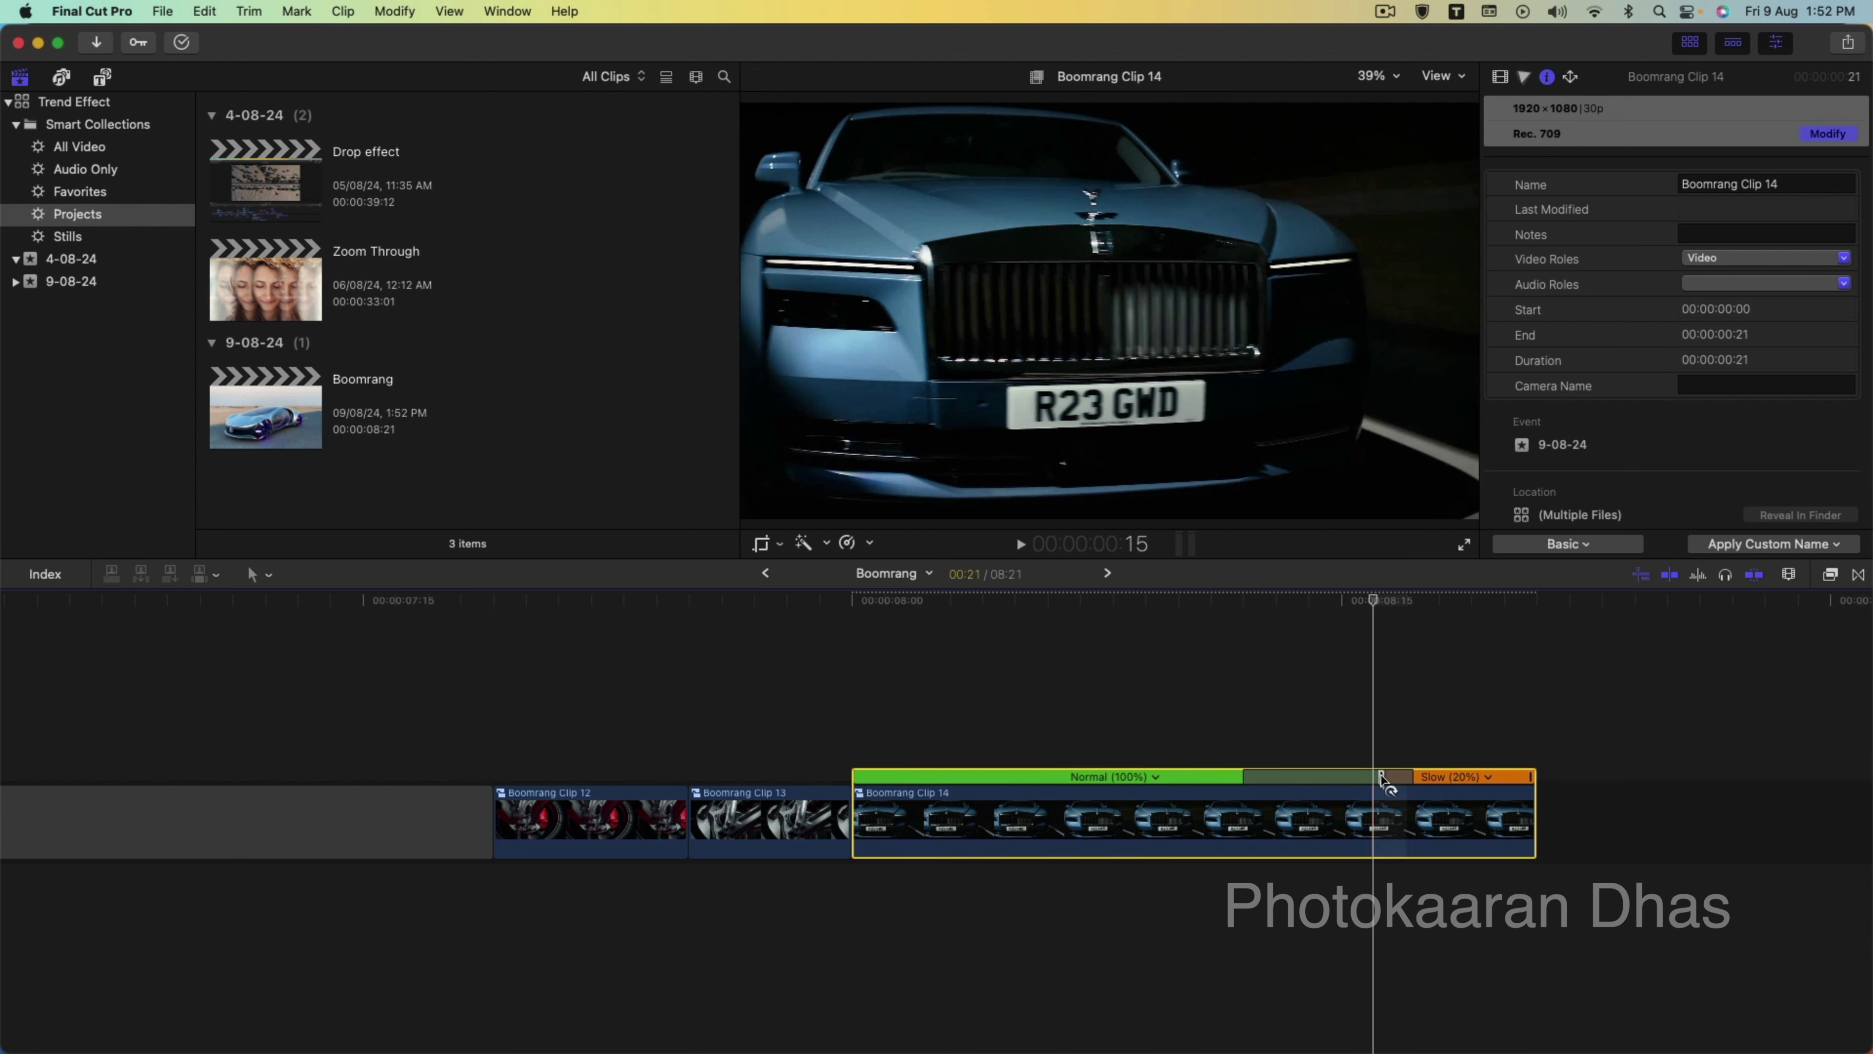
Raise the first section to 970%, trim the clip to 12 frames, and play it.
left_click_drag(1385, 784, 905, 788)
mouse_move(1041, 776)
left_mouse_down()
mouse_move(1010, 783)
mouse_move(1704, 789)
mouse_move(1257, 803)
mouse_move(1764, 810)
left_mouse_up()
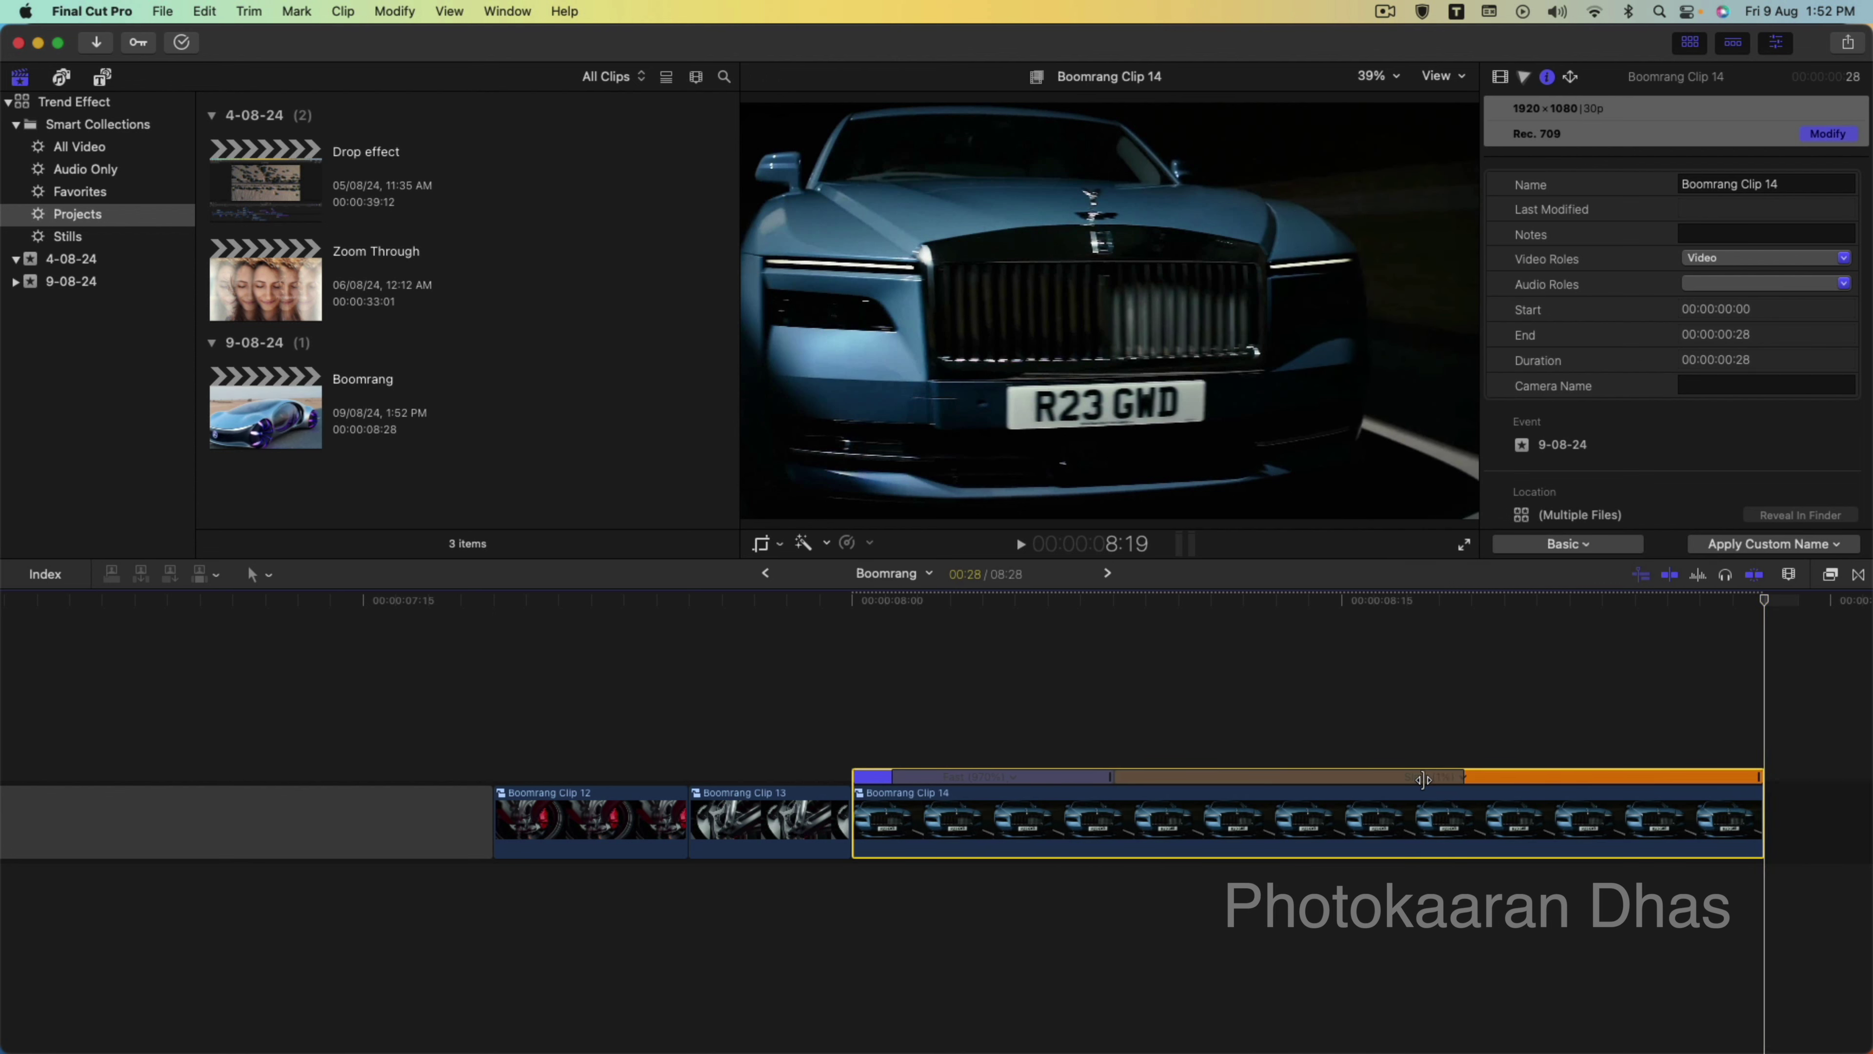
left_click_drag(1756, 803, 1244, 812)
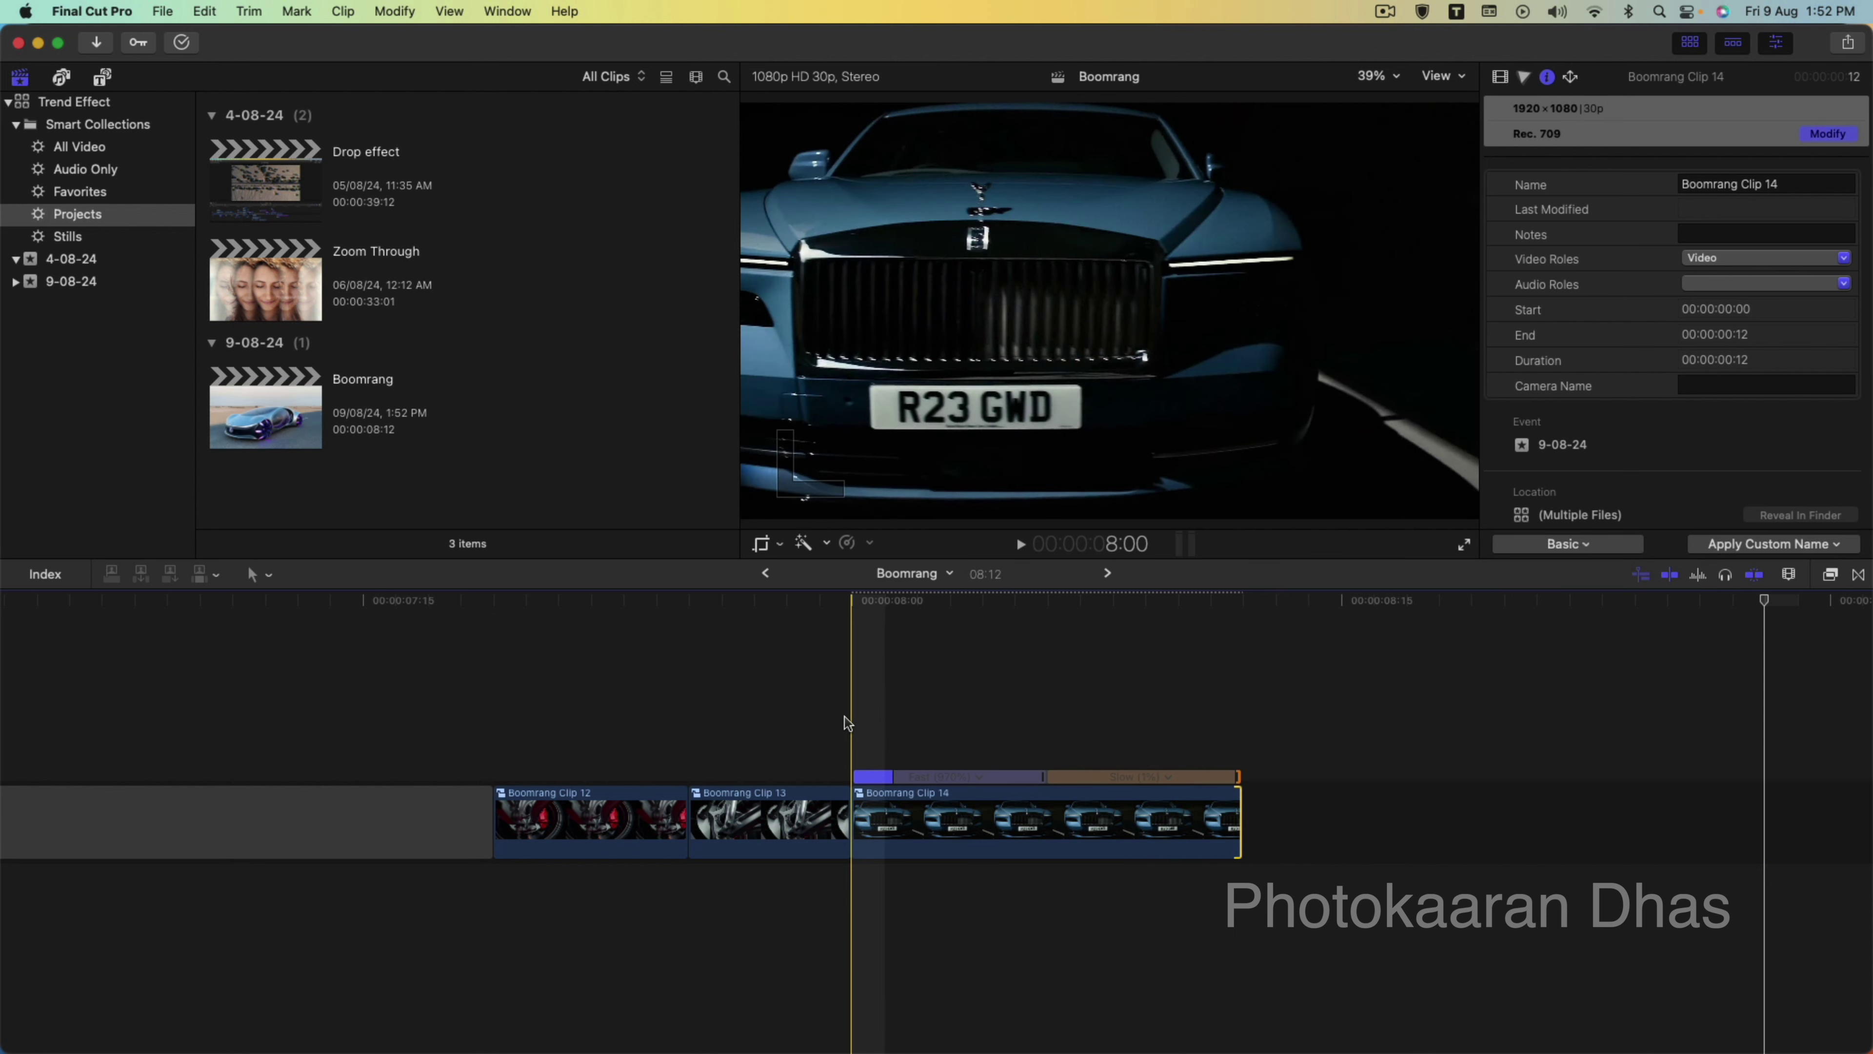
left_click_drag(895, 774, 862, 774)
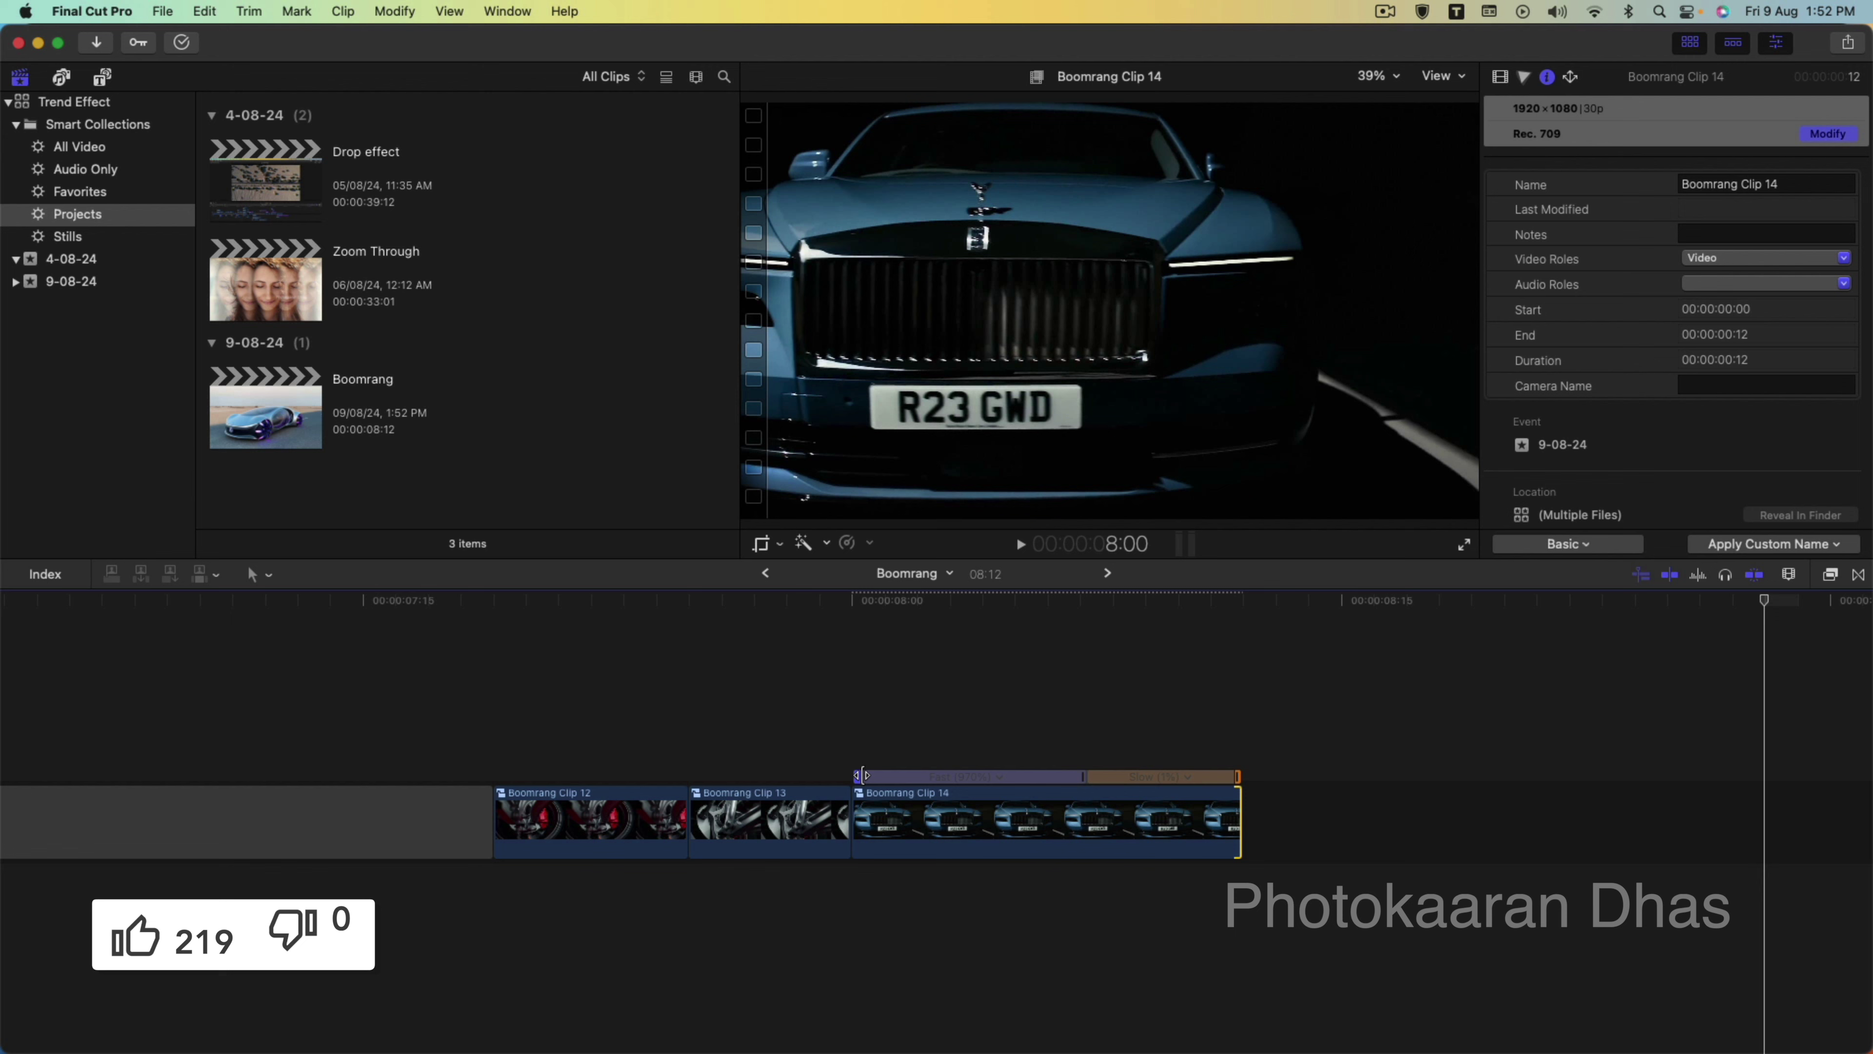
left_click(1096, 782)
key("slash")
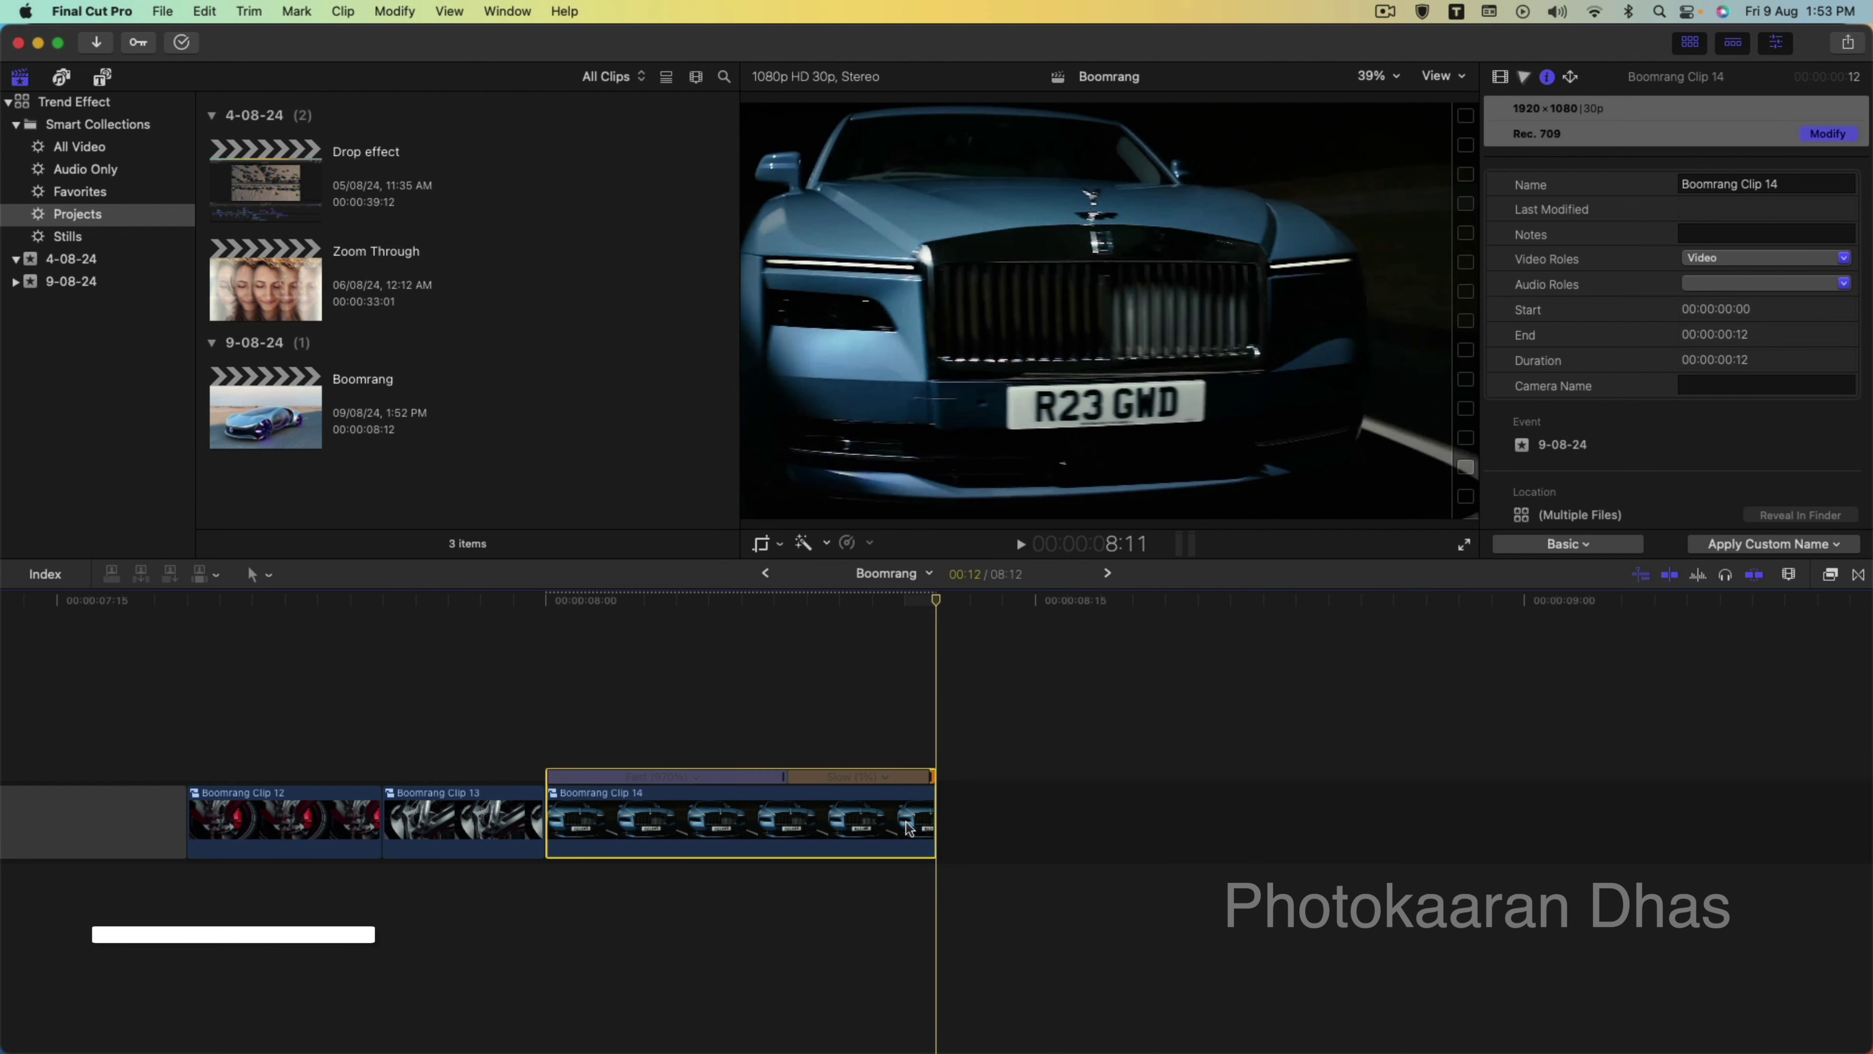
Duplicate Boomrang Clip 14 after itself as compound Boomrang Clip 15, reversed at -100%, and play it.
left_click_drag(896, 827, 1031, 828)
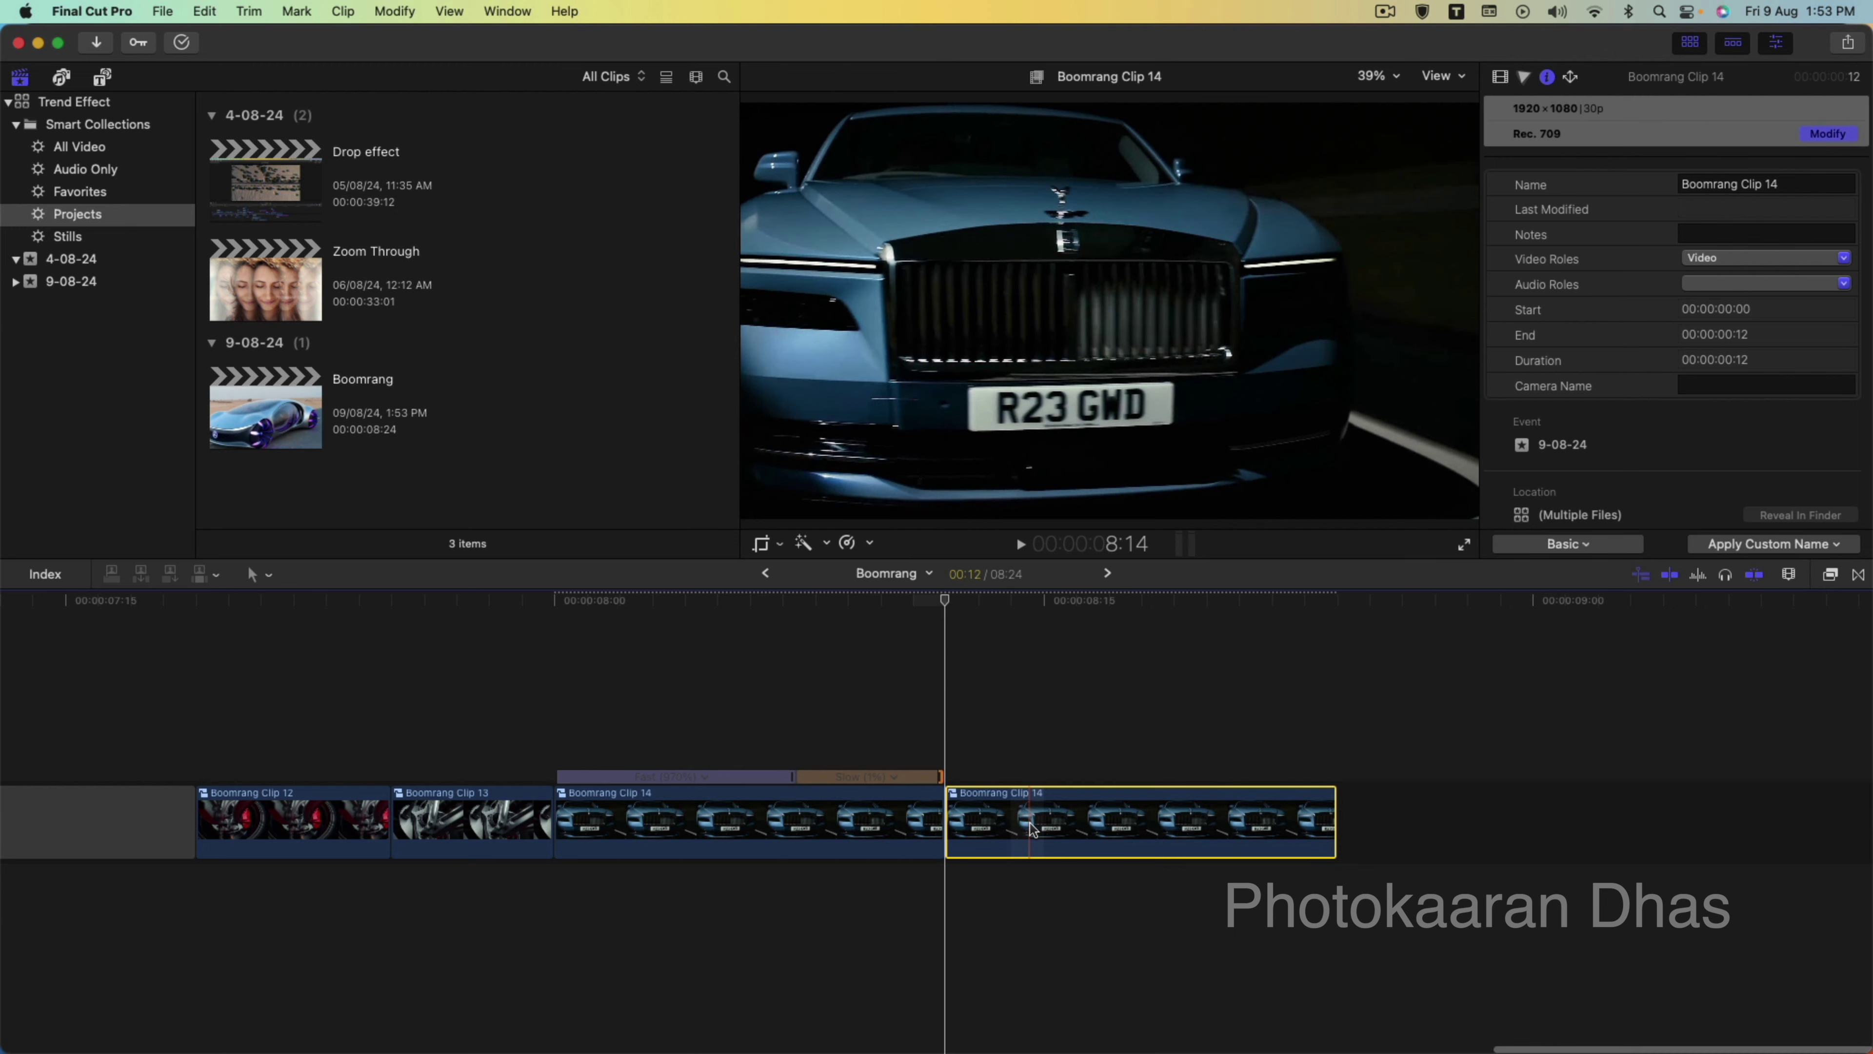
right_click(1036, 827)
left_click(1120, 642)
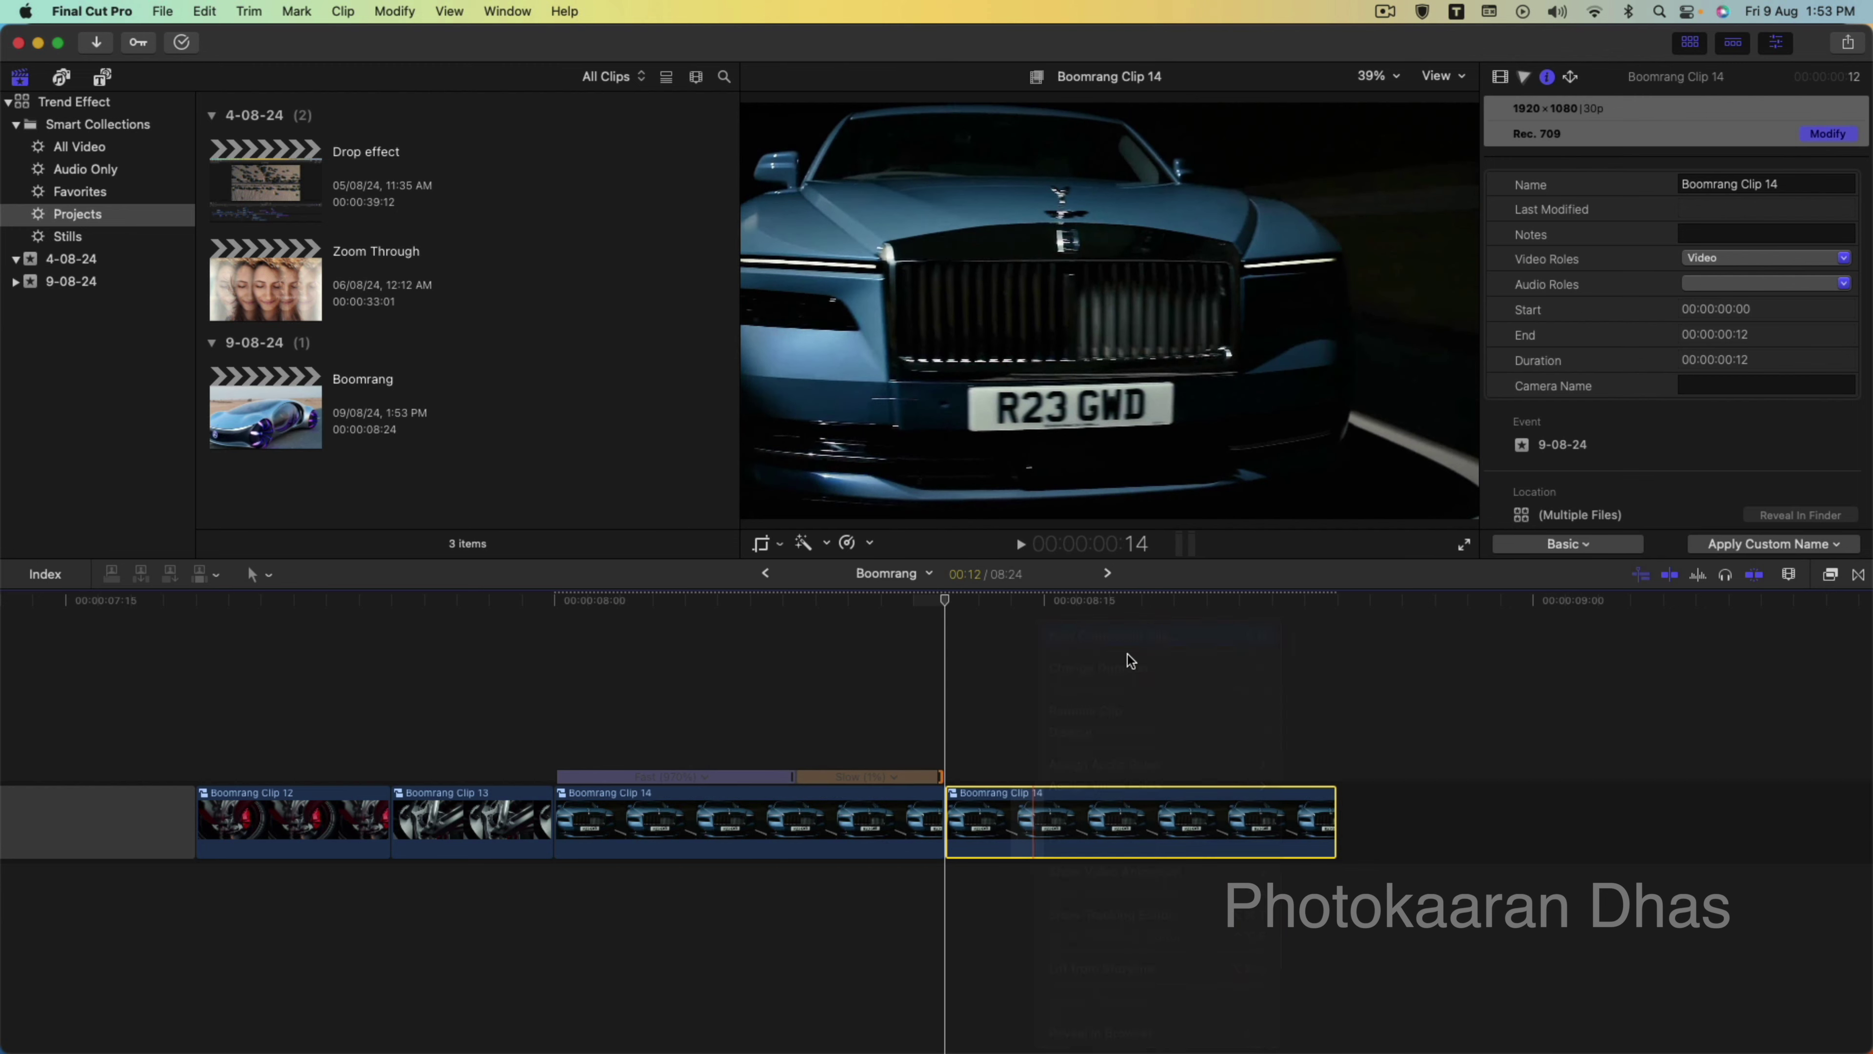
left_click(1187, 581)
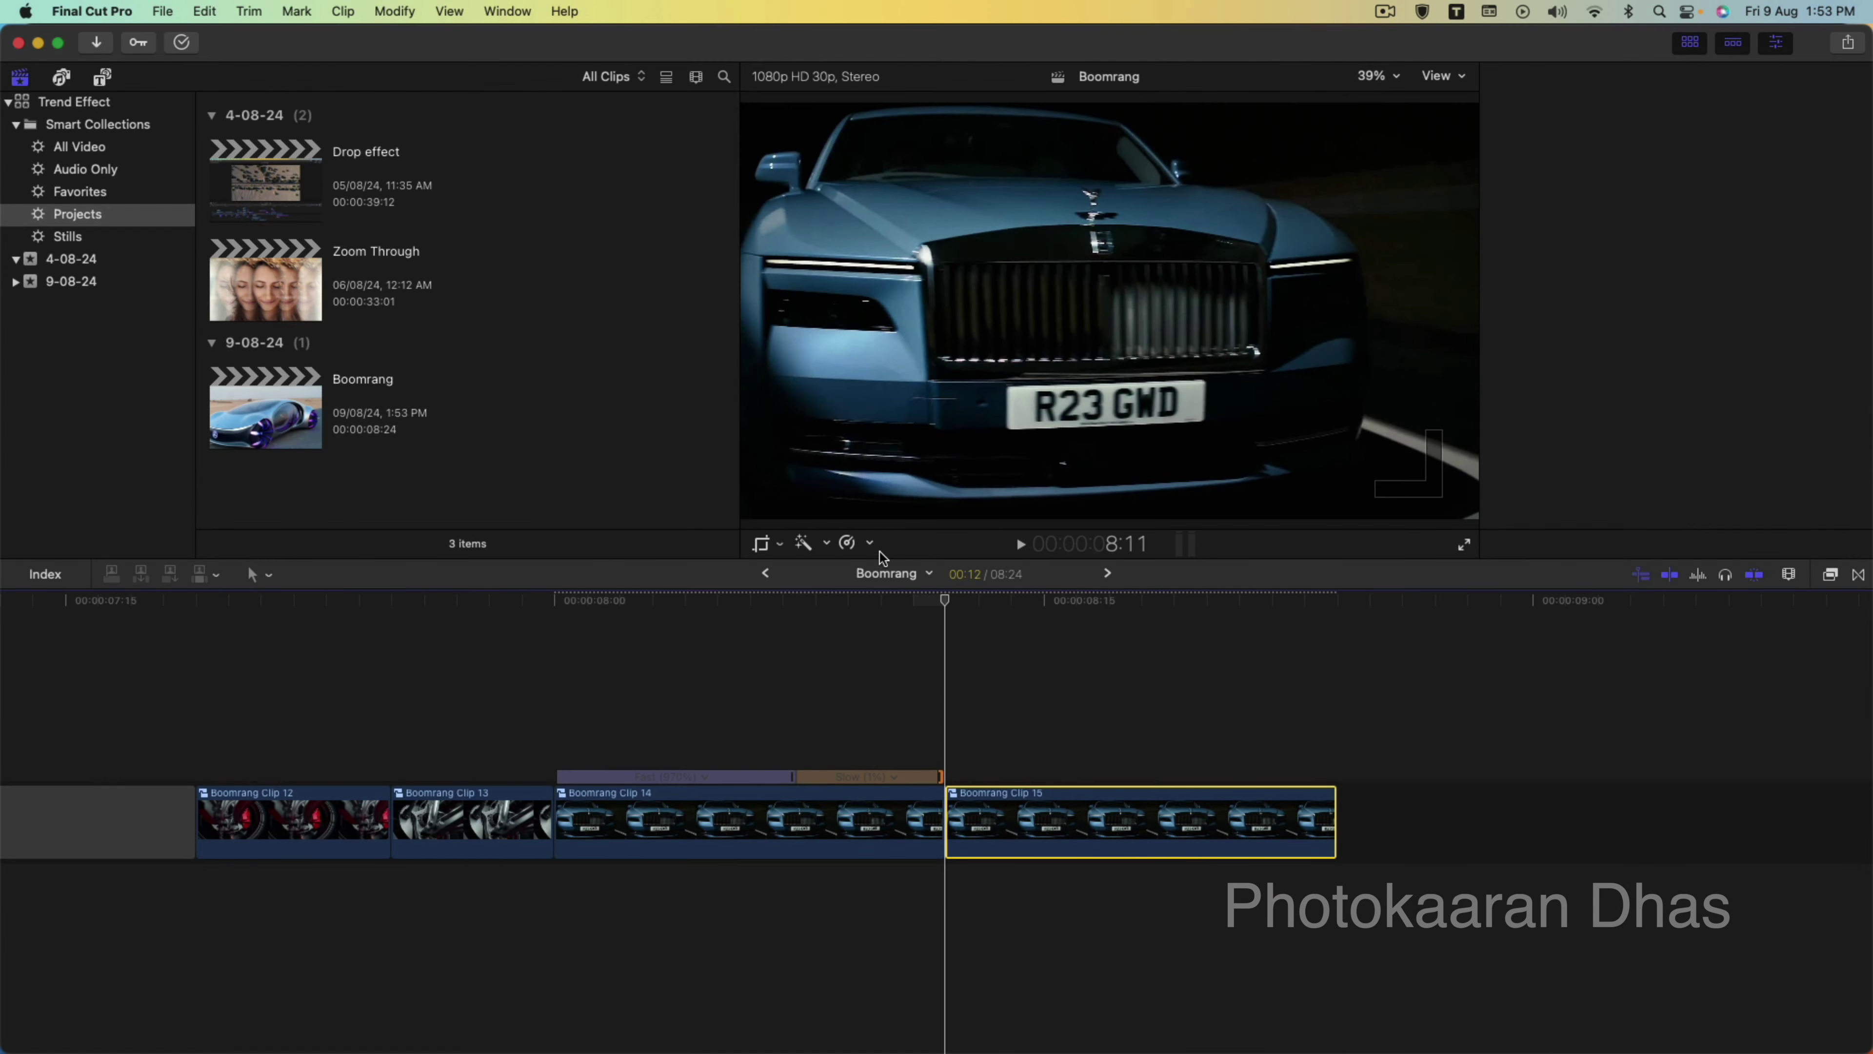
left_click(868, 544)
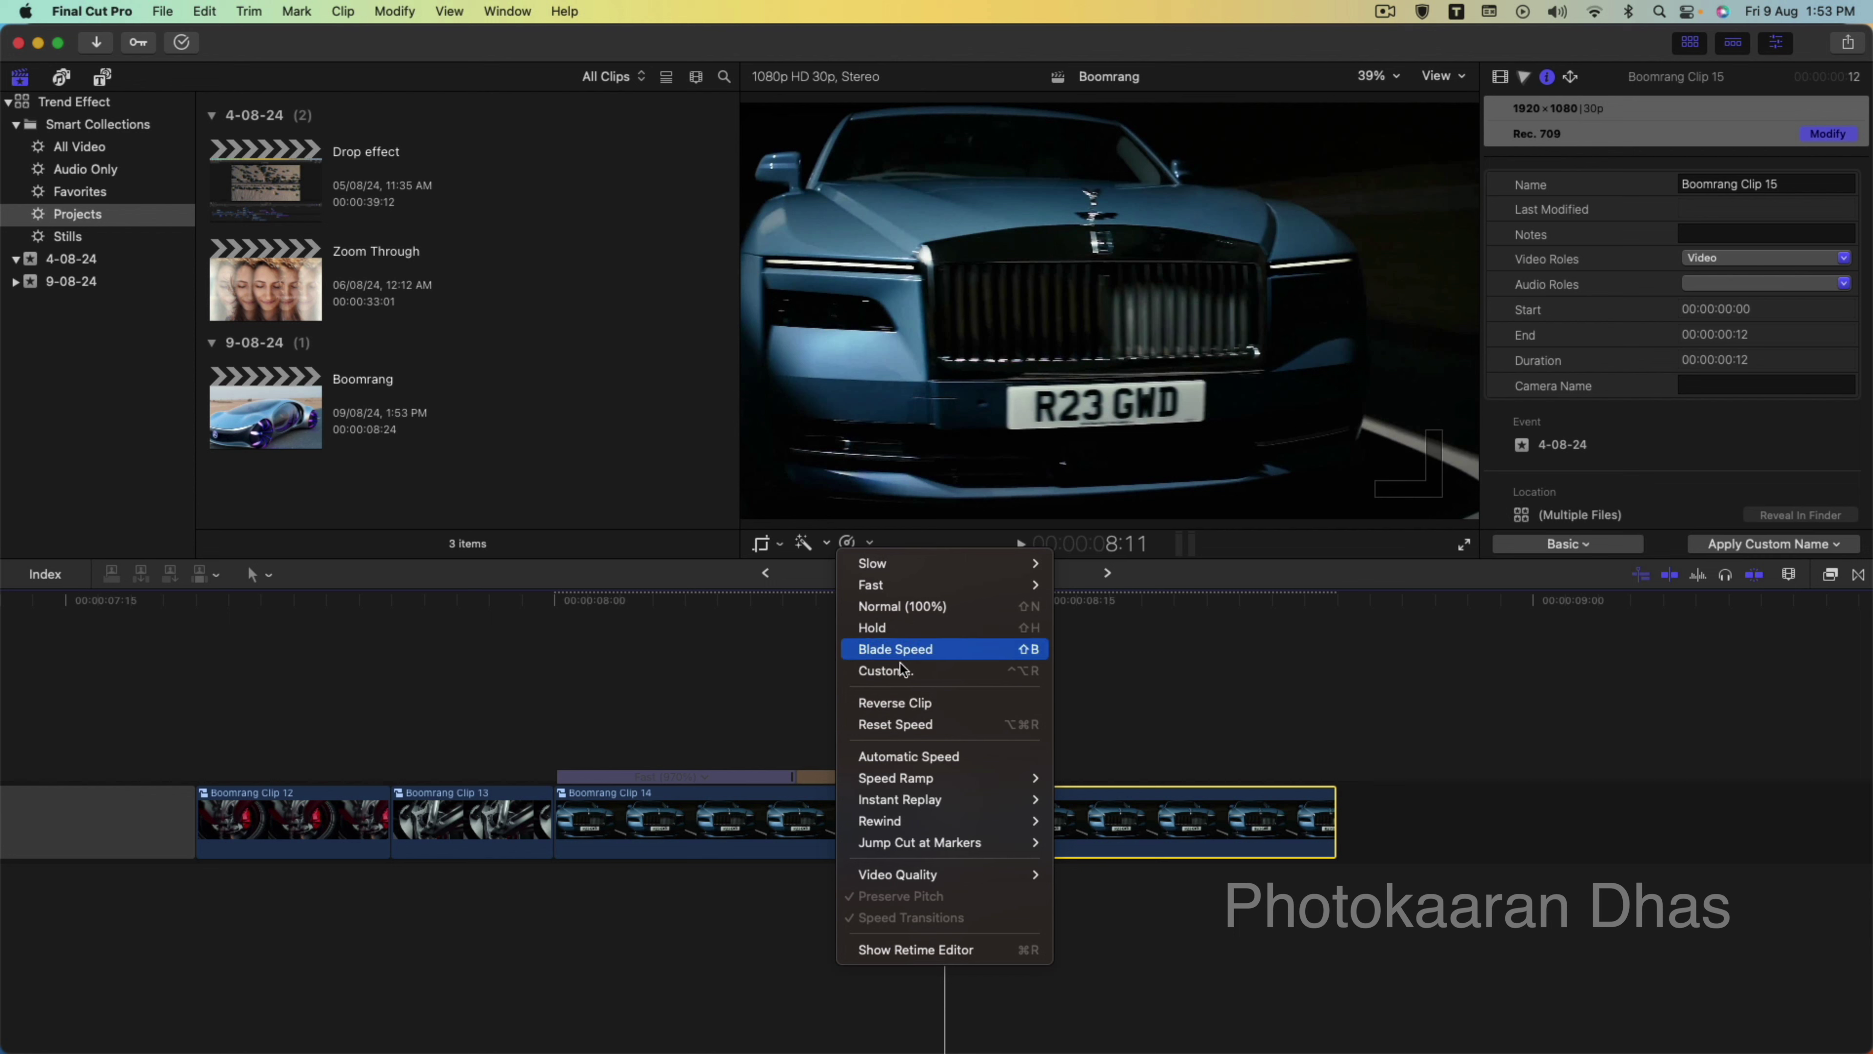
left_click(913, 701)
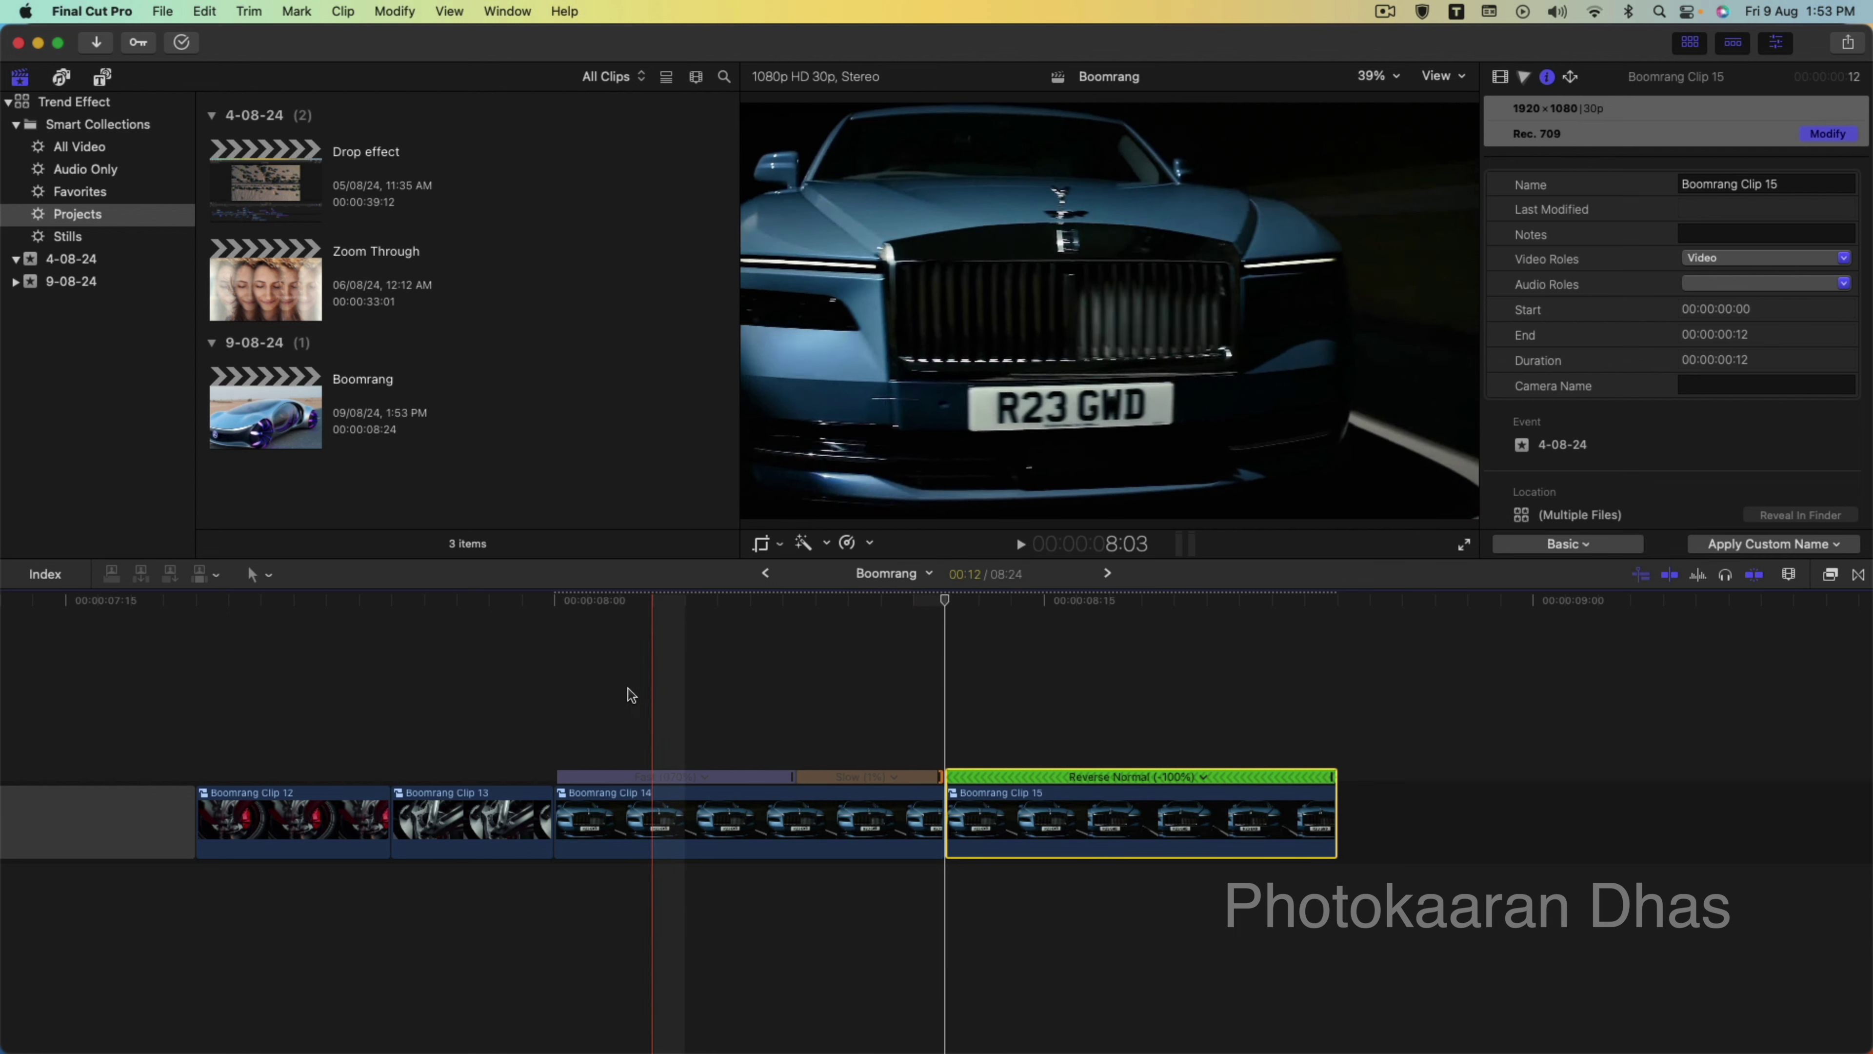
key("space")
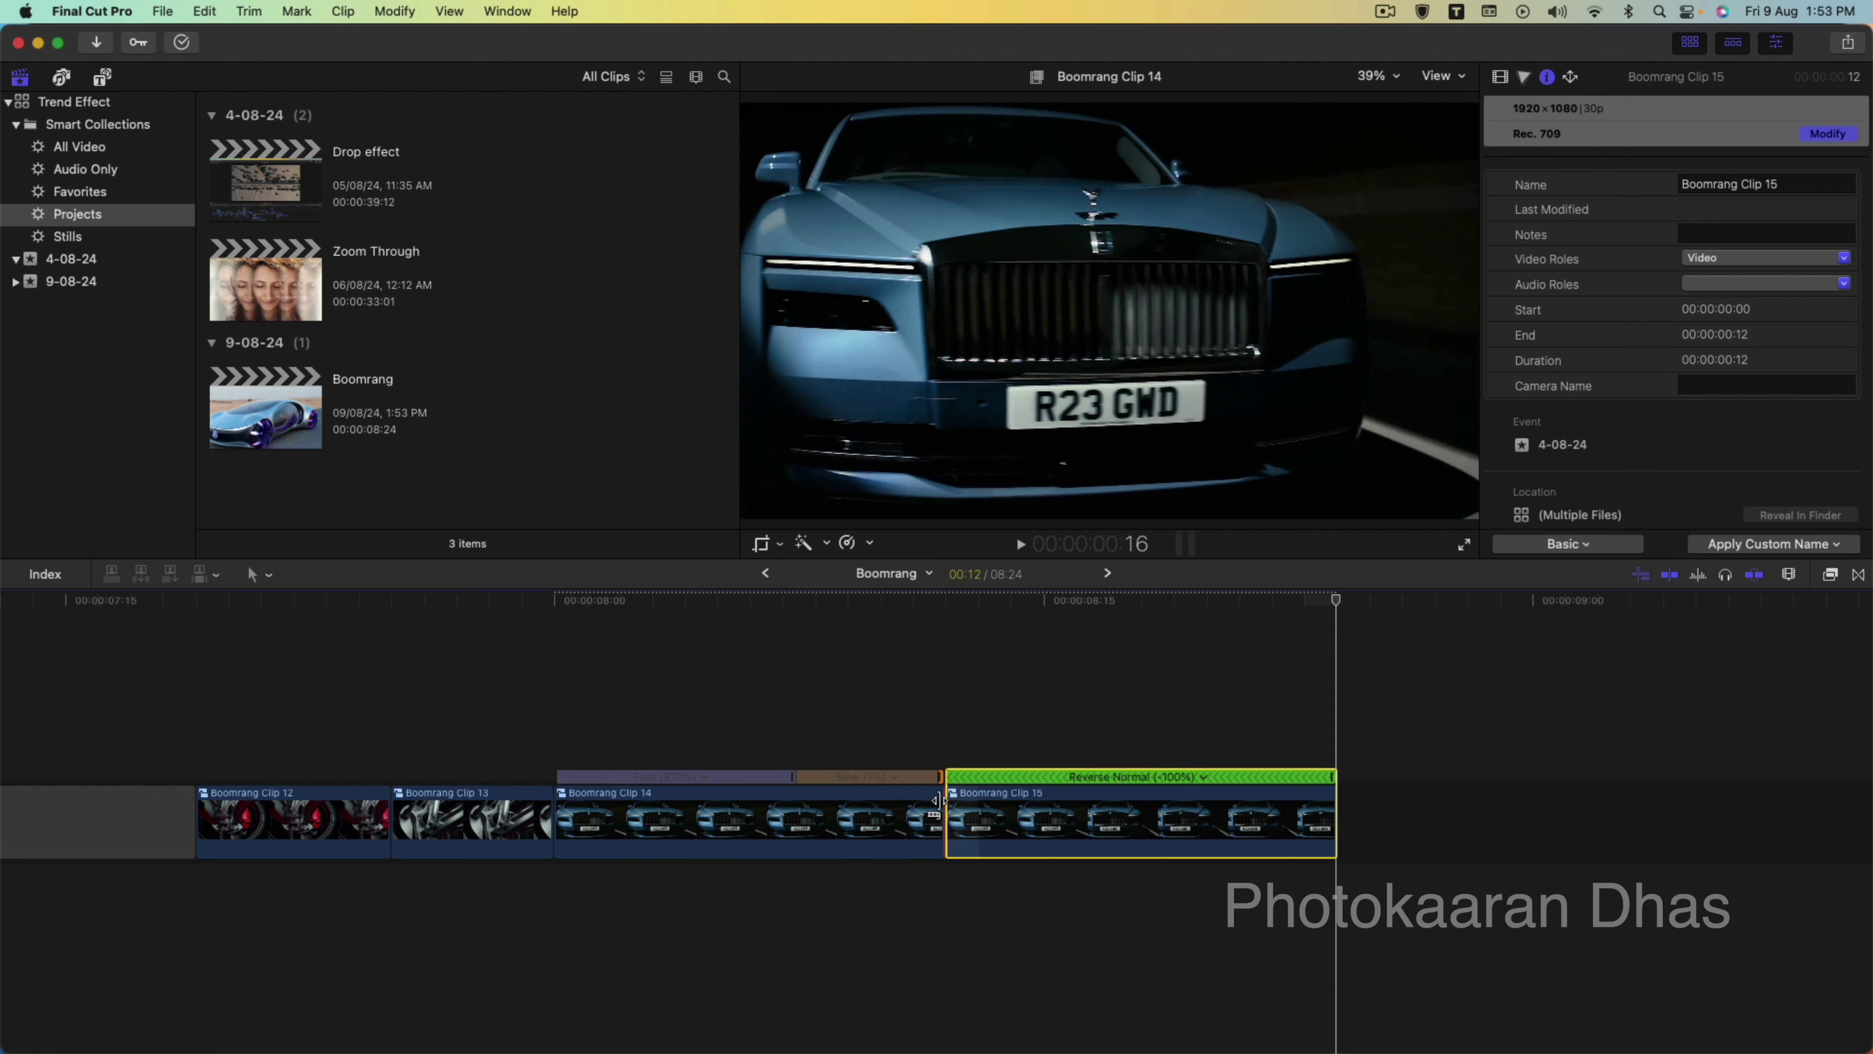
Drag Clip 14's retime handle to drop its slow tail, then play the boomerang.
mouse_move(938, 801)
left_mouse_down()
mouse_move(811, 802)
mouse_move(945, 810)
left_mouse_up()
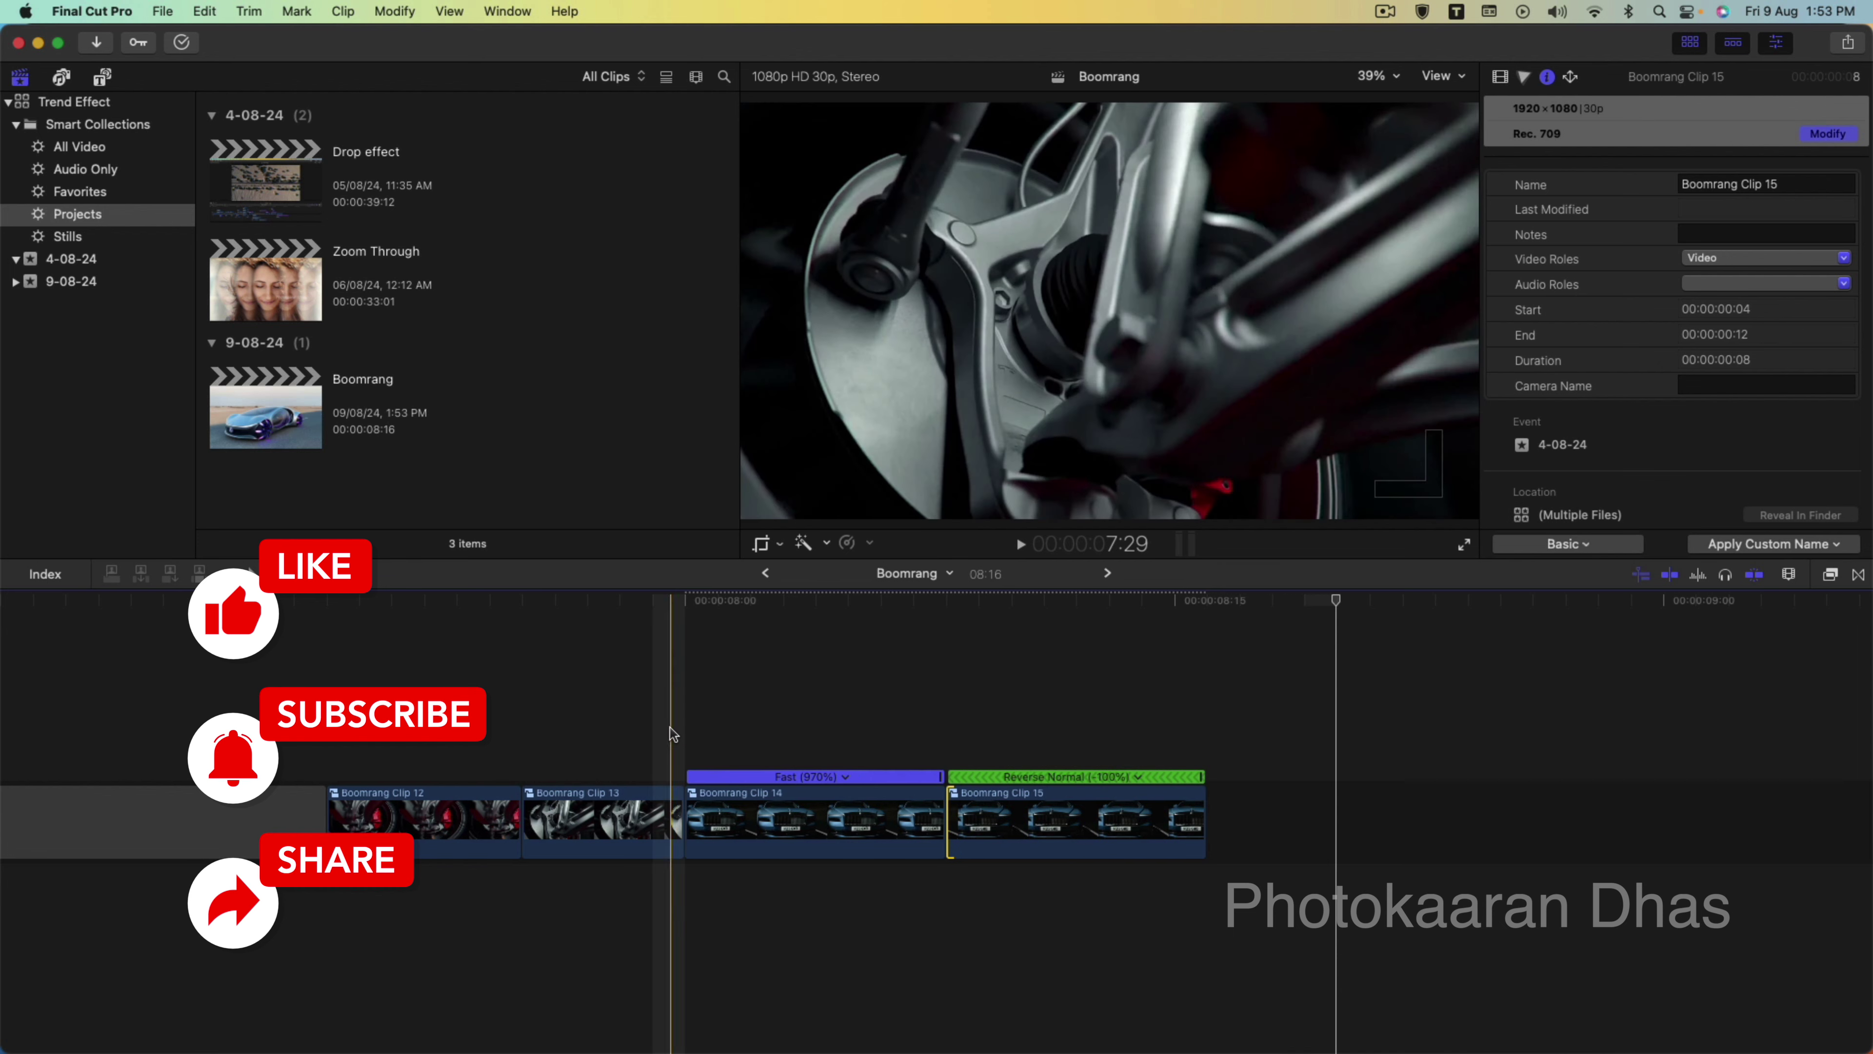
scroll(663, 738, "right", 5)
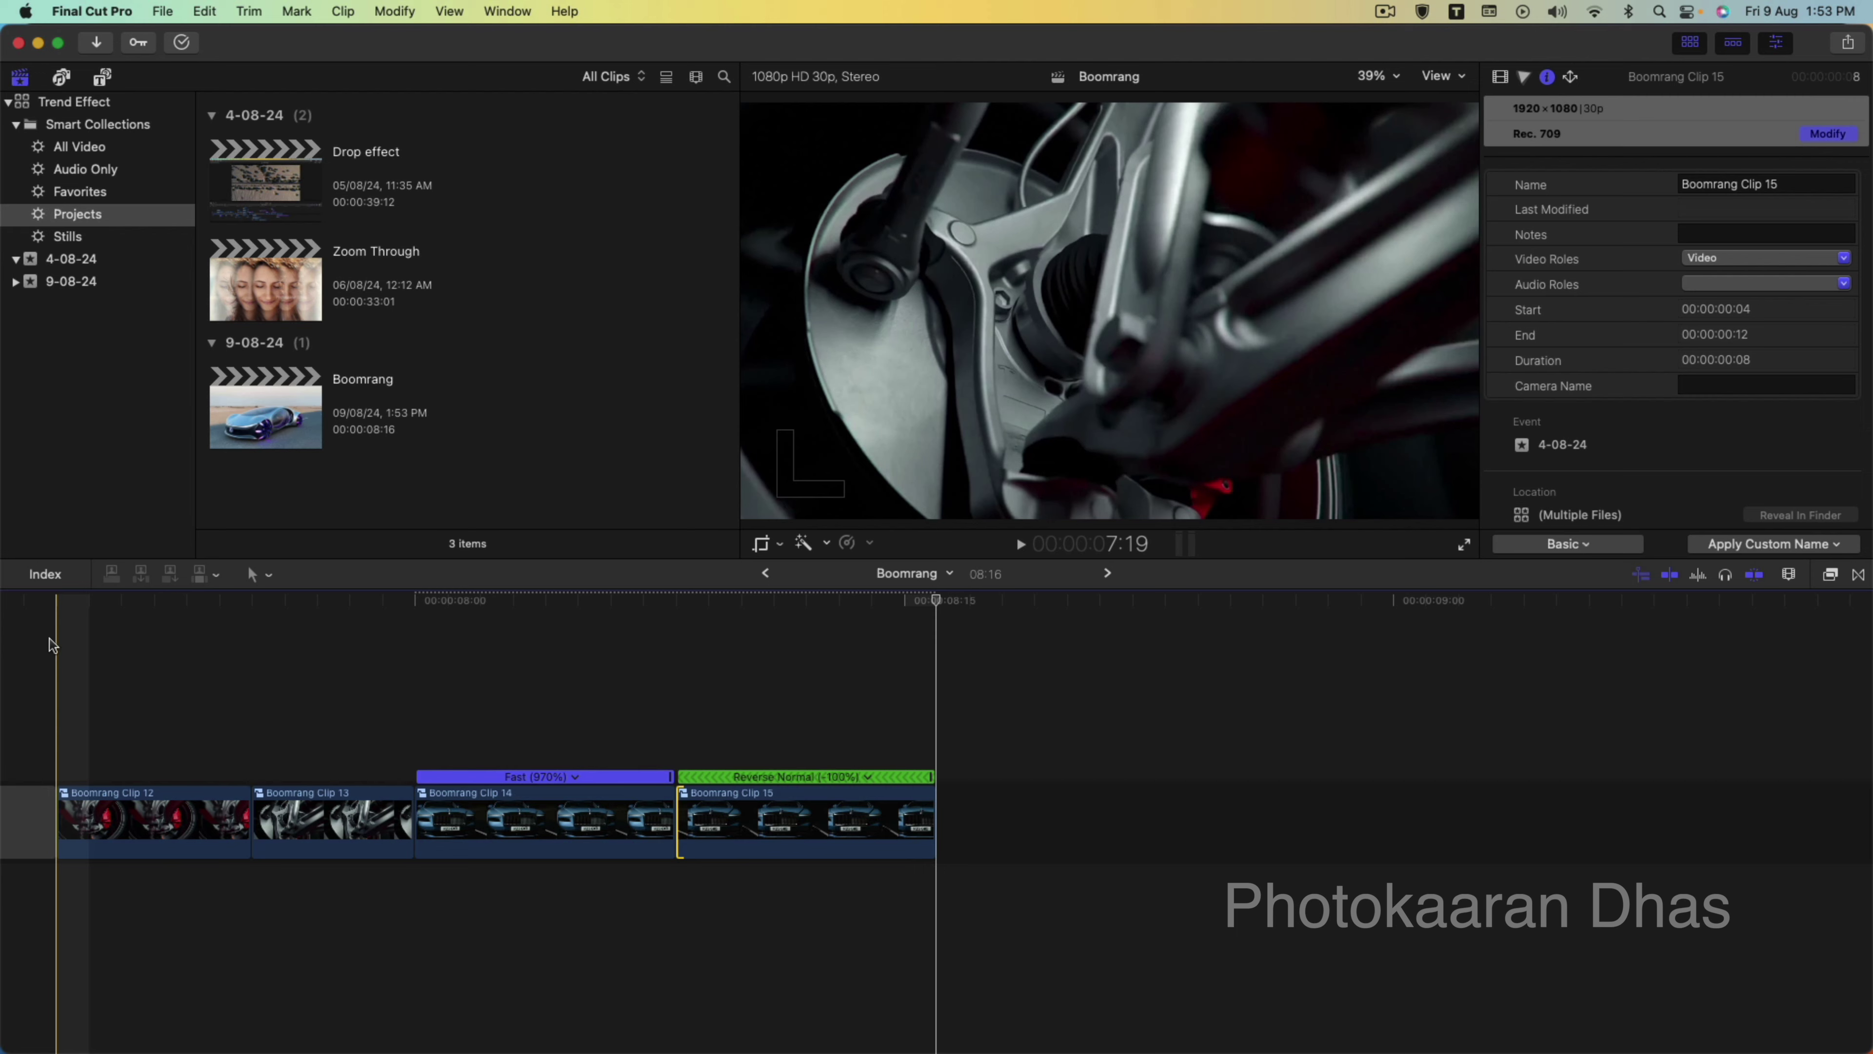
key("space")
key("space")
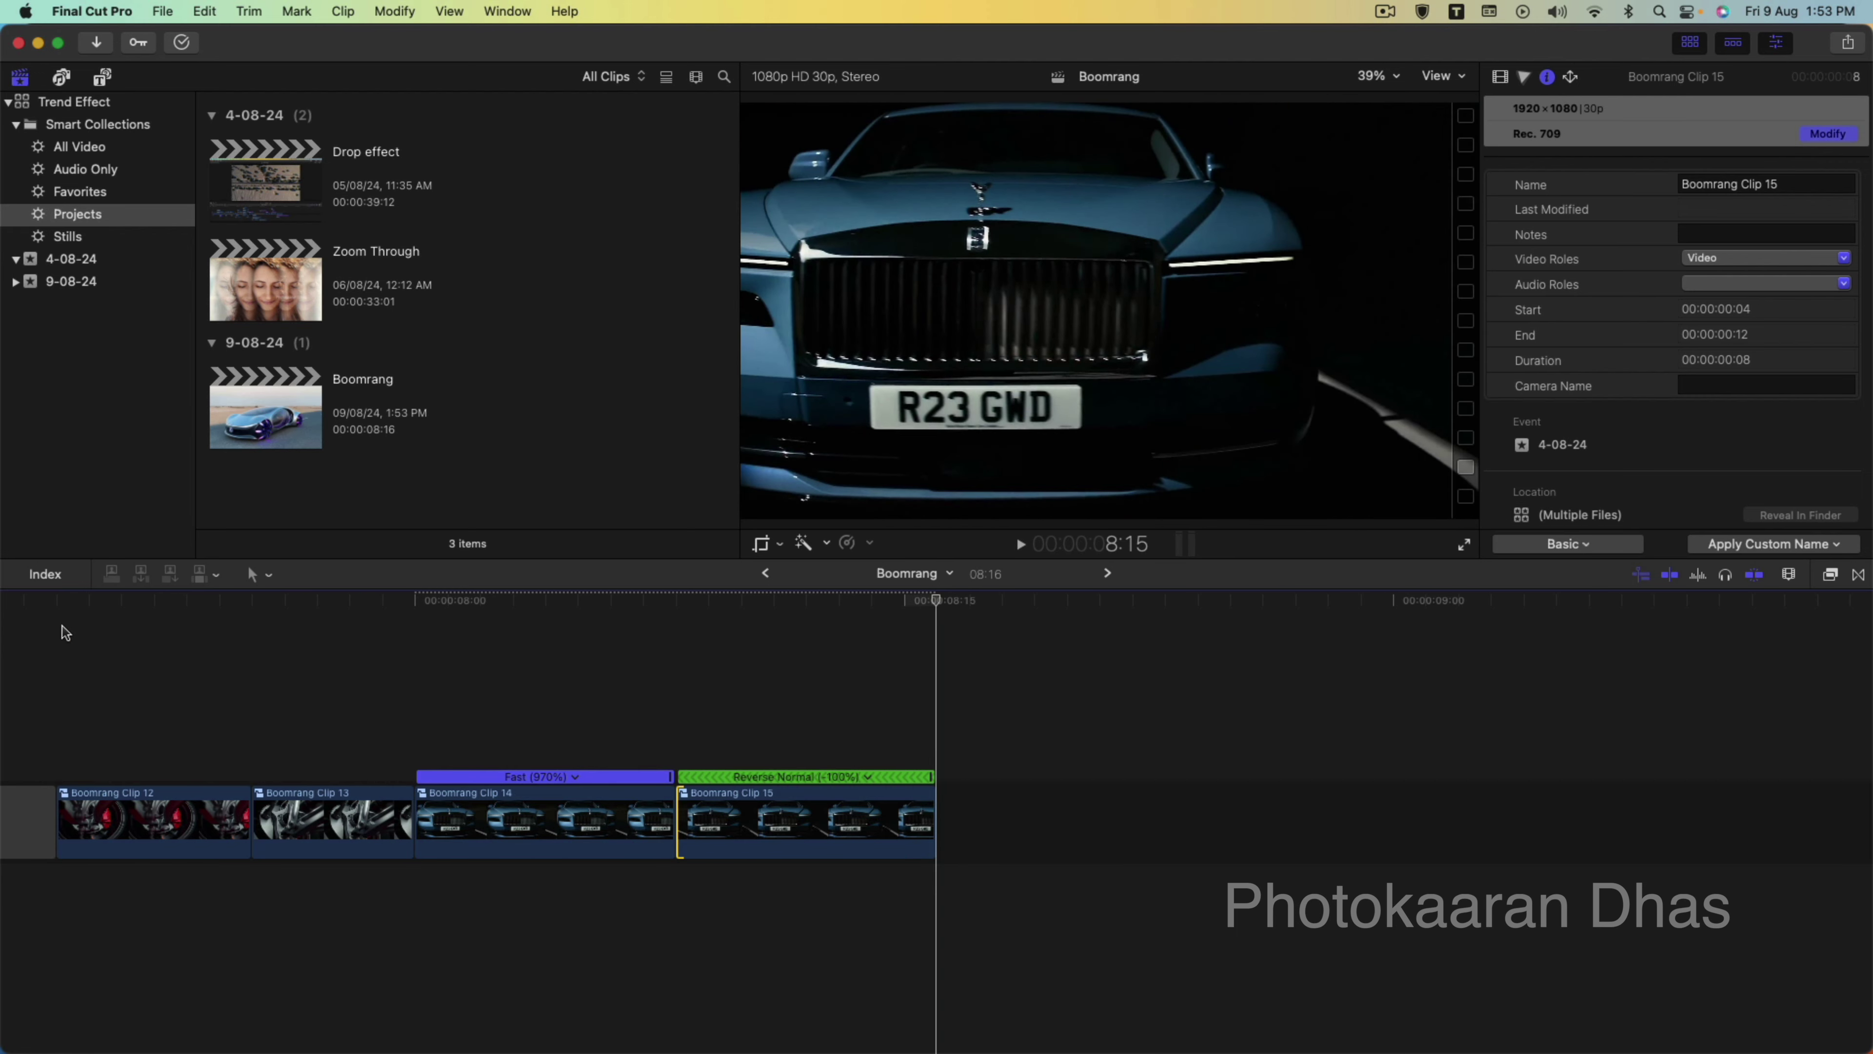